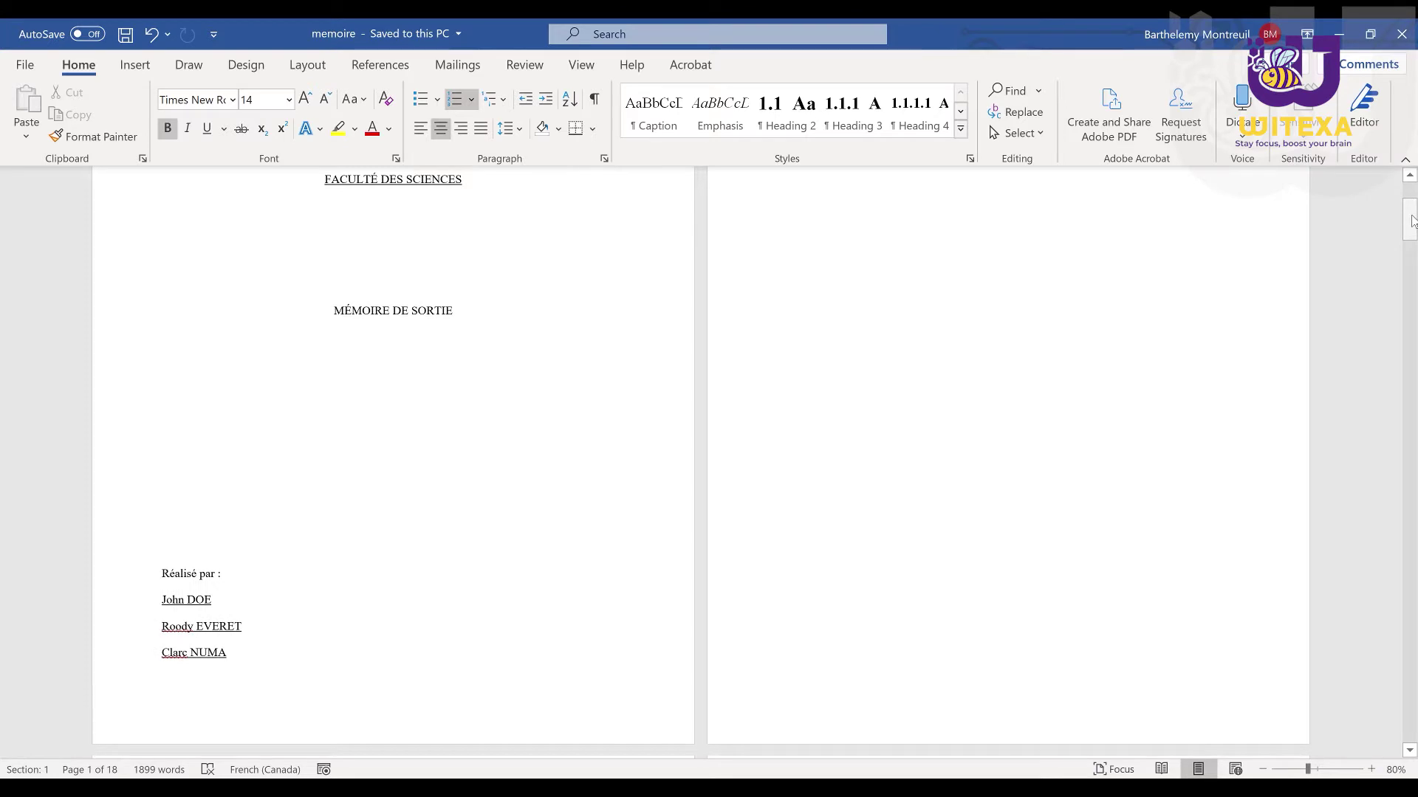
Step: Look through the memoire document's front-matter lists, then switch to the Sample document and examine its chapter pages, tables and heading spacing
{"action": "left_click_drag", "start_coordinate": [1412, 220], "coordinate": [1408, 299]}
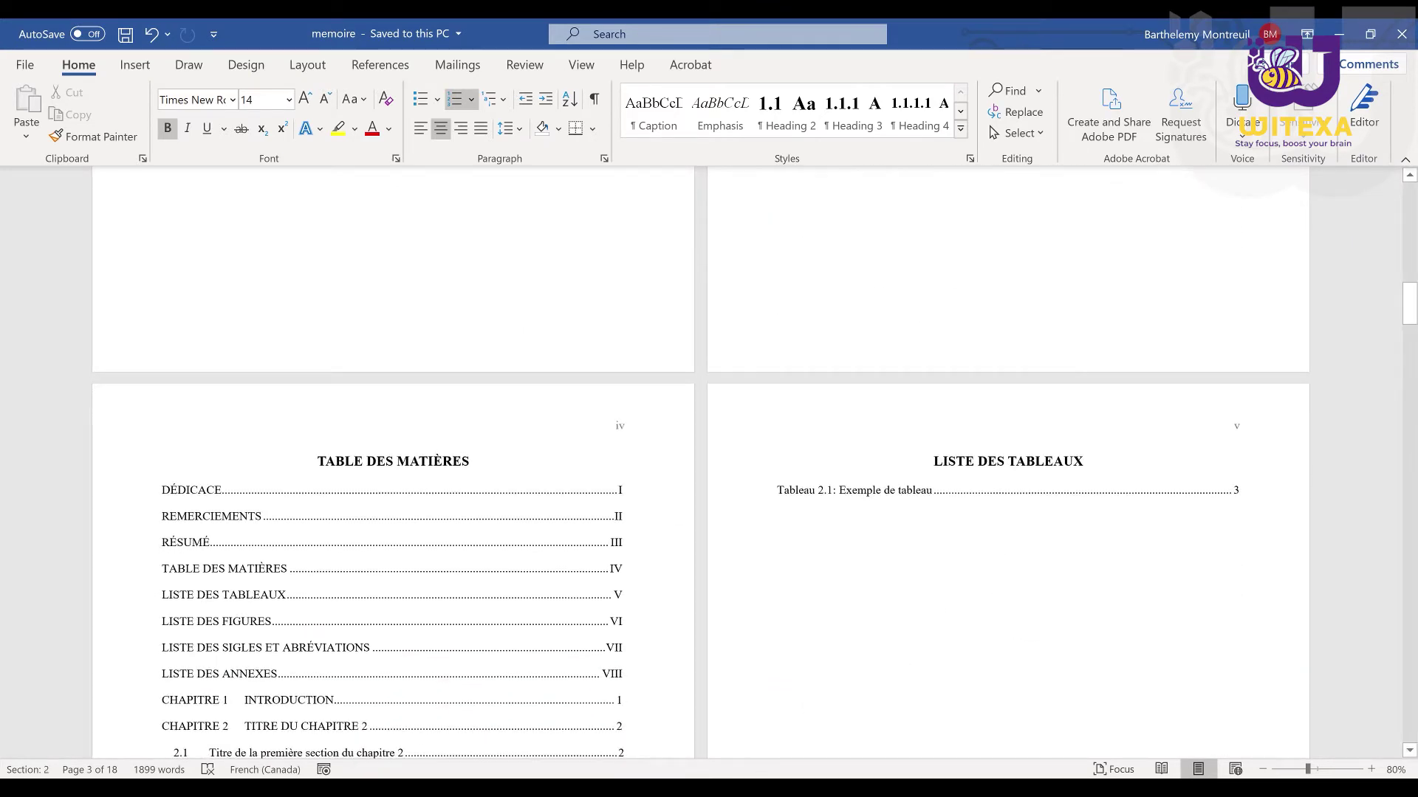
{"action": "mouse_move", "coordinate": [752, 789]}
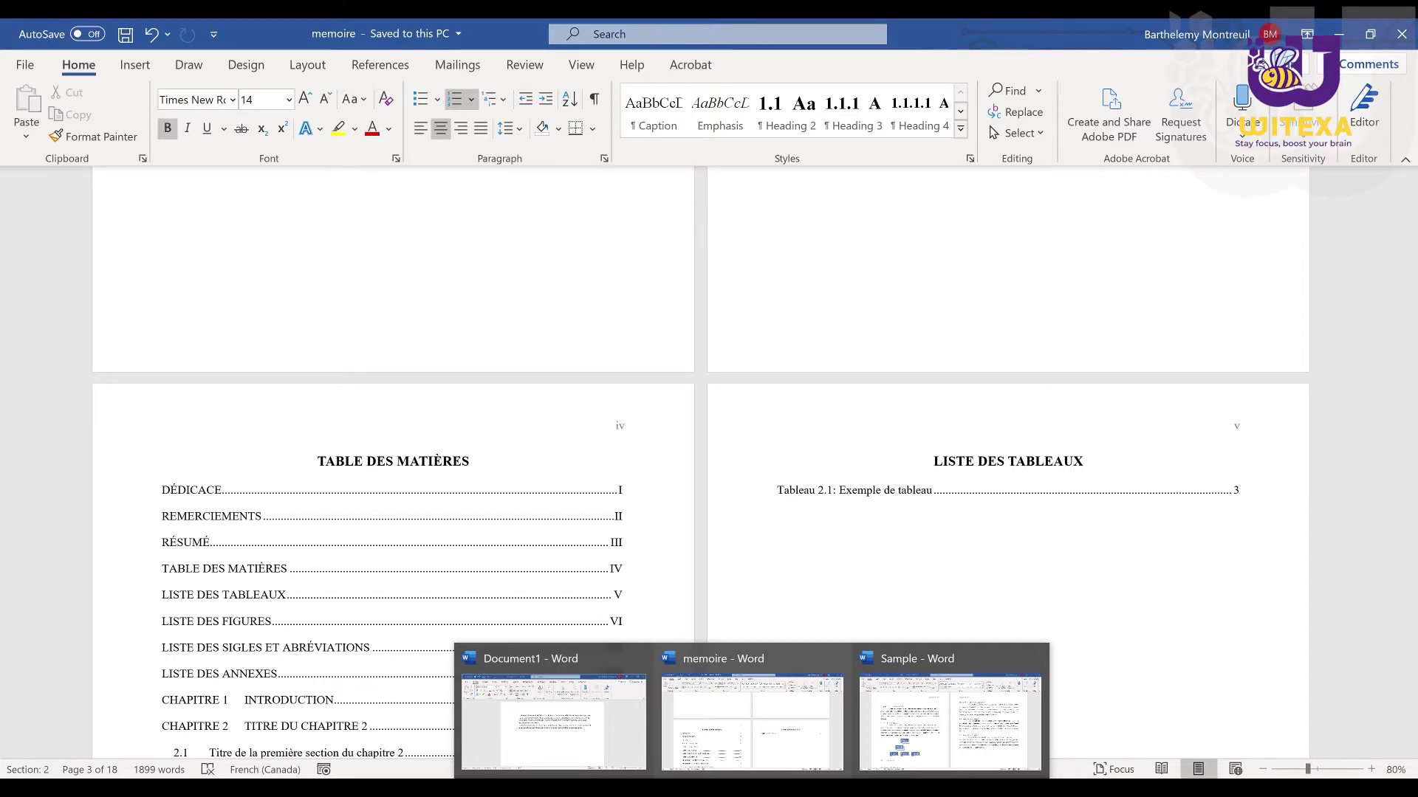
{"action": "left_click", "coordinate": [955, 715]}
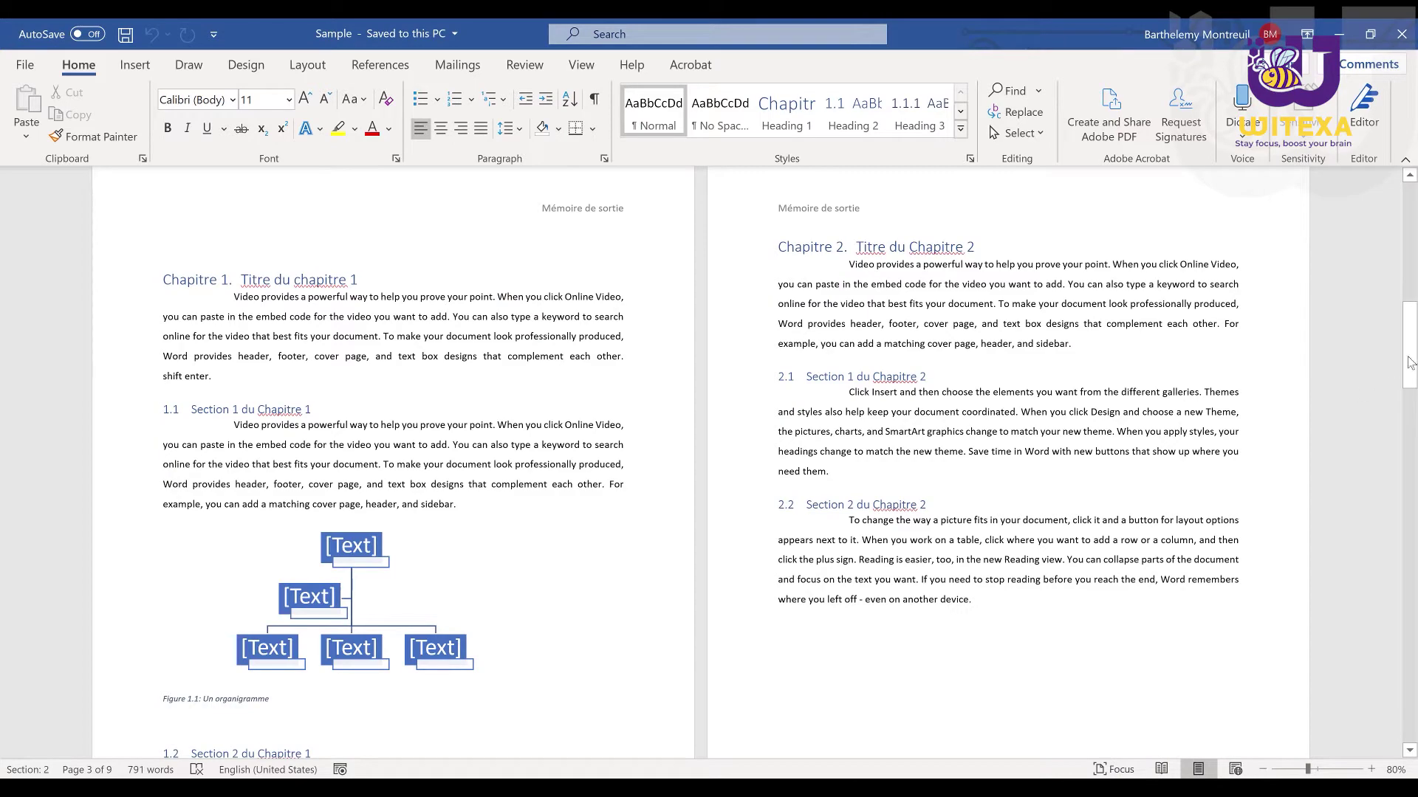
{"action": "left_click_drag", "start_coordinate": [1412, 362], "coordinate": [1409, 459]}
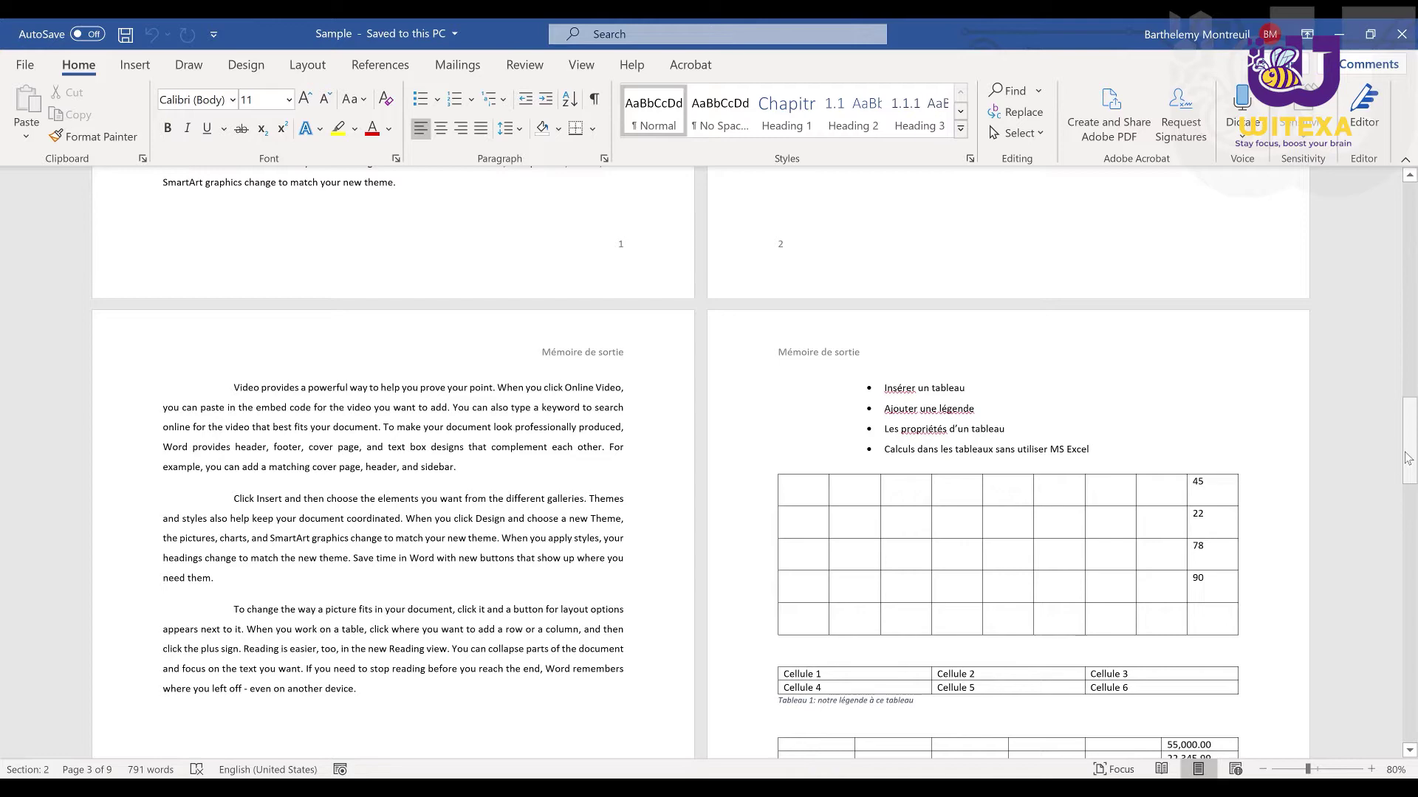
{"action": "left_click_drag", "start_coordinate": [1412, 437], "coordinate": [1414, 478]}
{"action": "scroll", "coordinate": [926, 390], "scroll_direction": "up", "scroll_amount": 15}
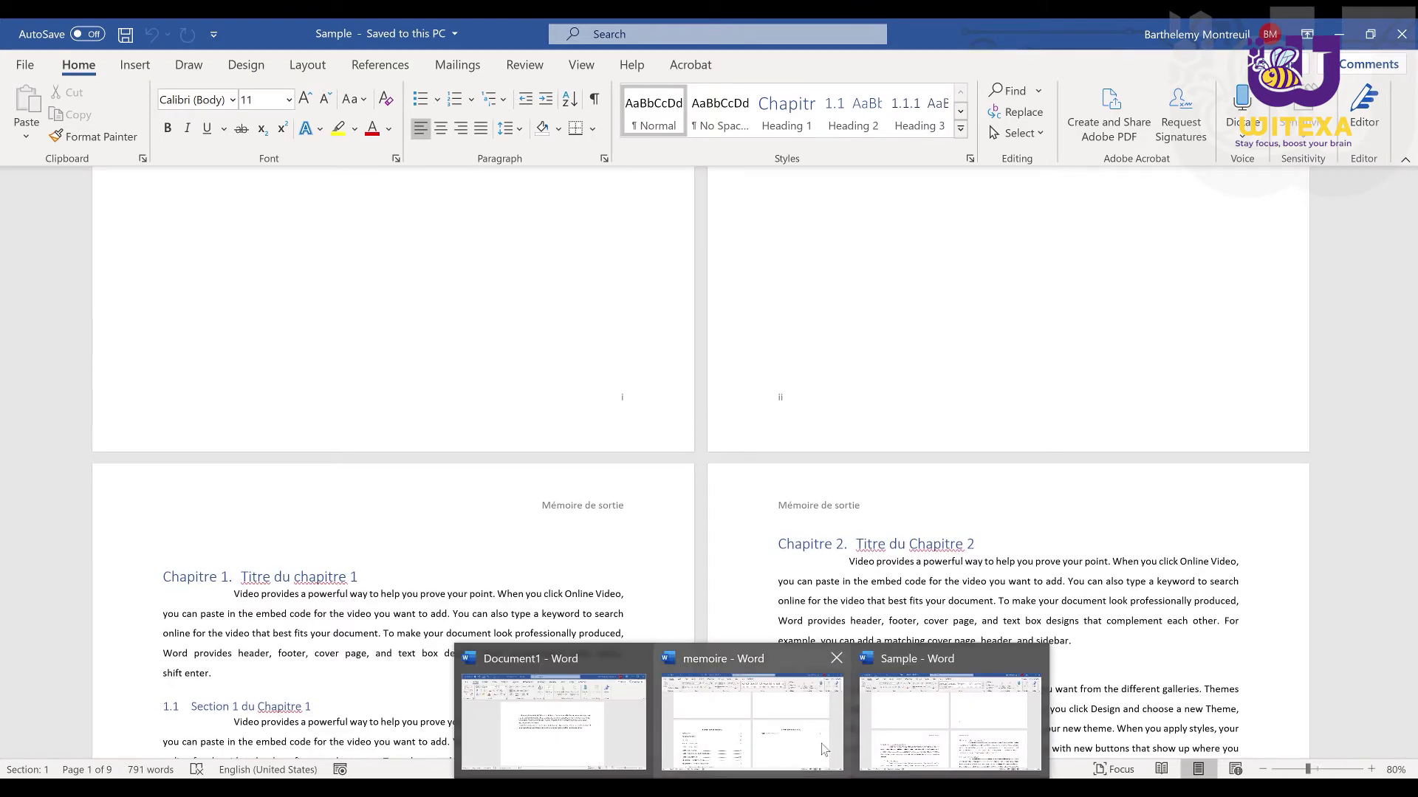
{"action": "left_click", "coordinate": [790, 768]}
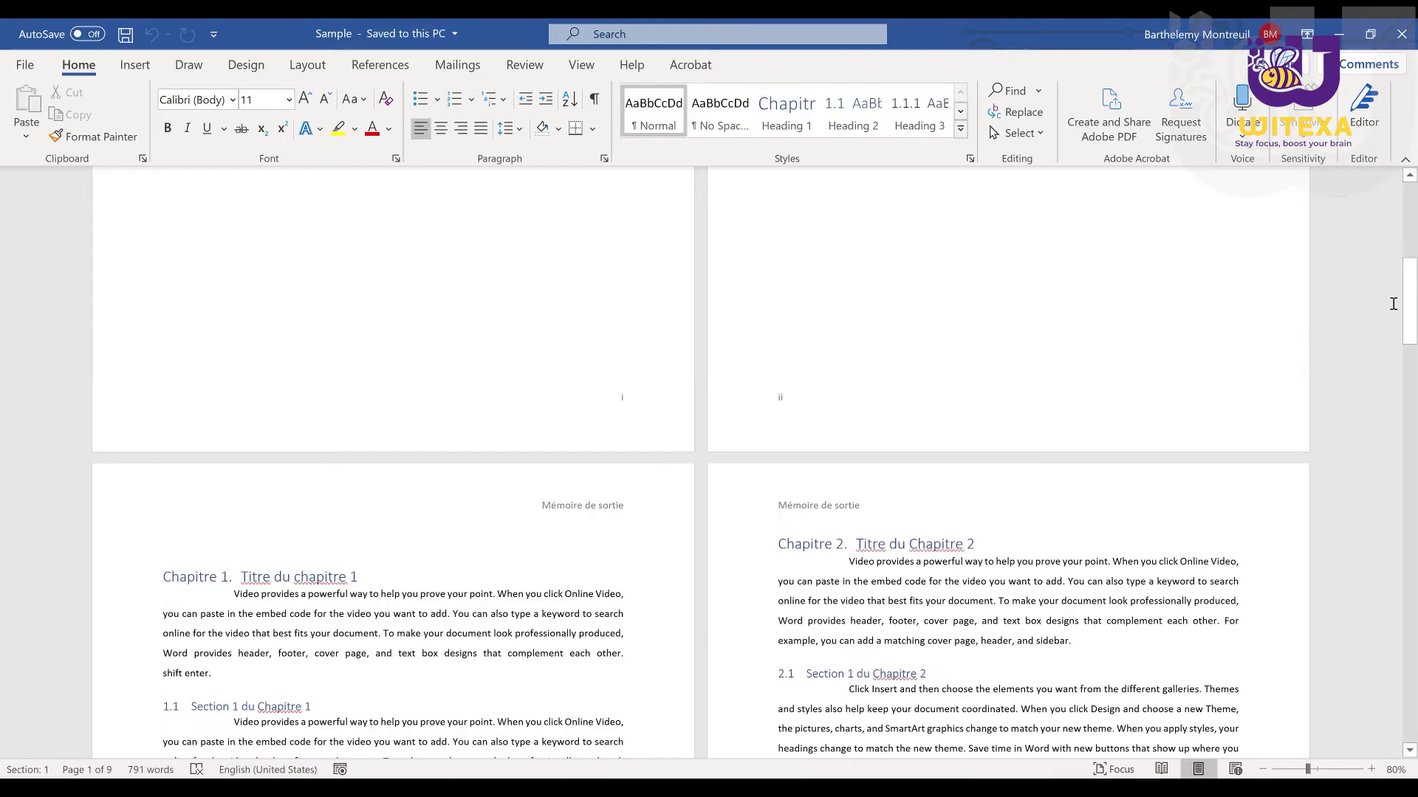
{"action": "left_click_drag", "start_coordinate": [1410, 336], "coordinate": [1411, 348]}
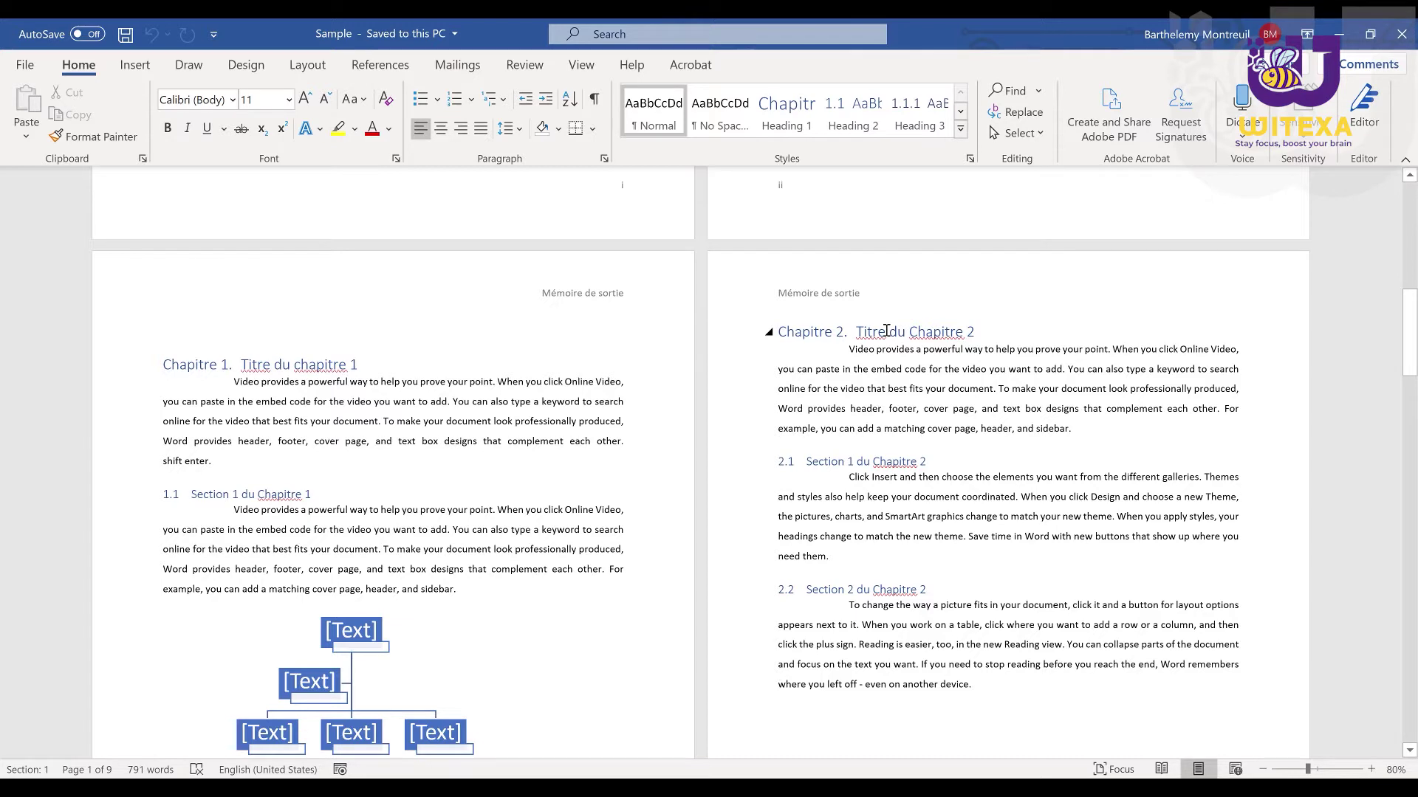
{"action": "left_click_drag", "start_coordinate": [858, 332], "coordinate": [943, 350]}
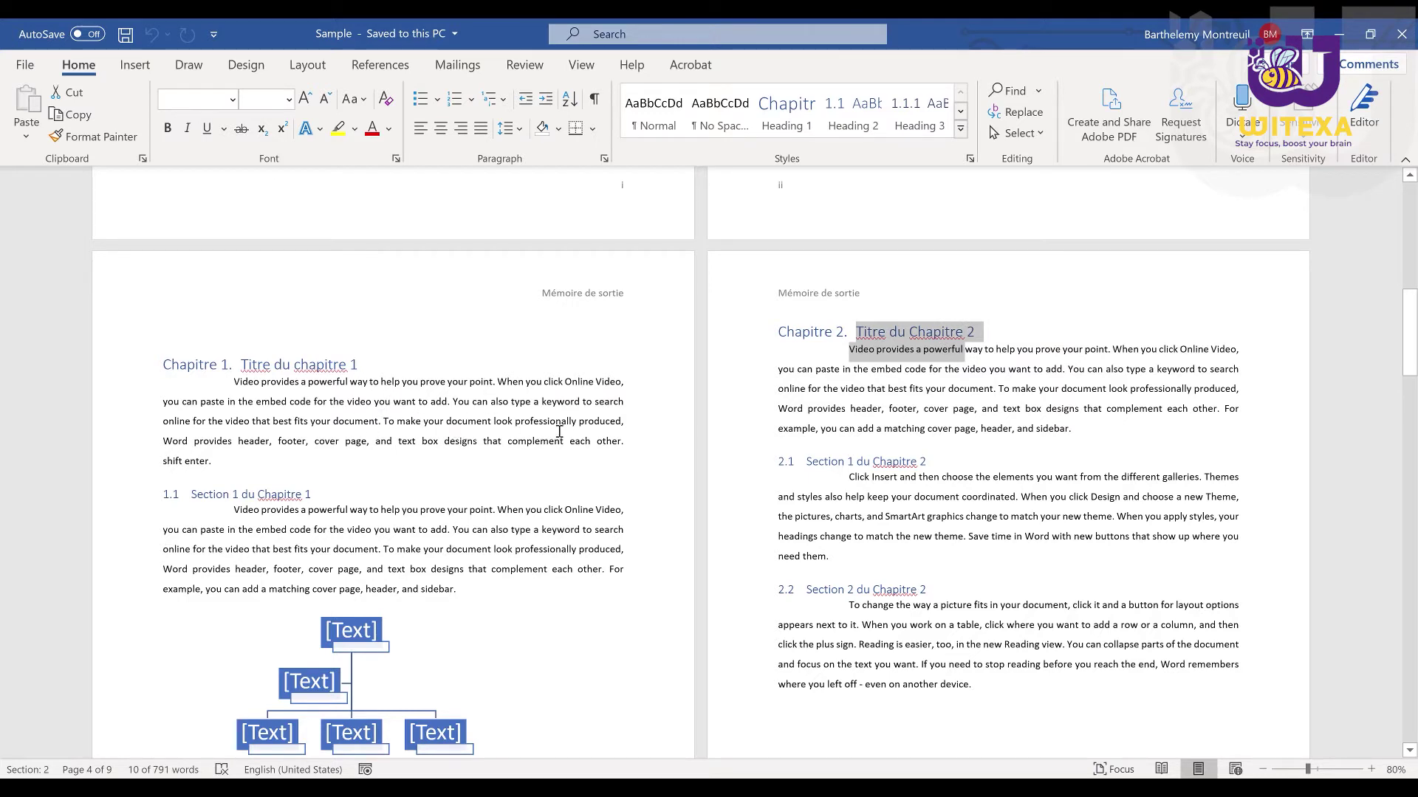
{"action": "left_click", "coordinate": [949, 355]}
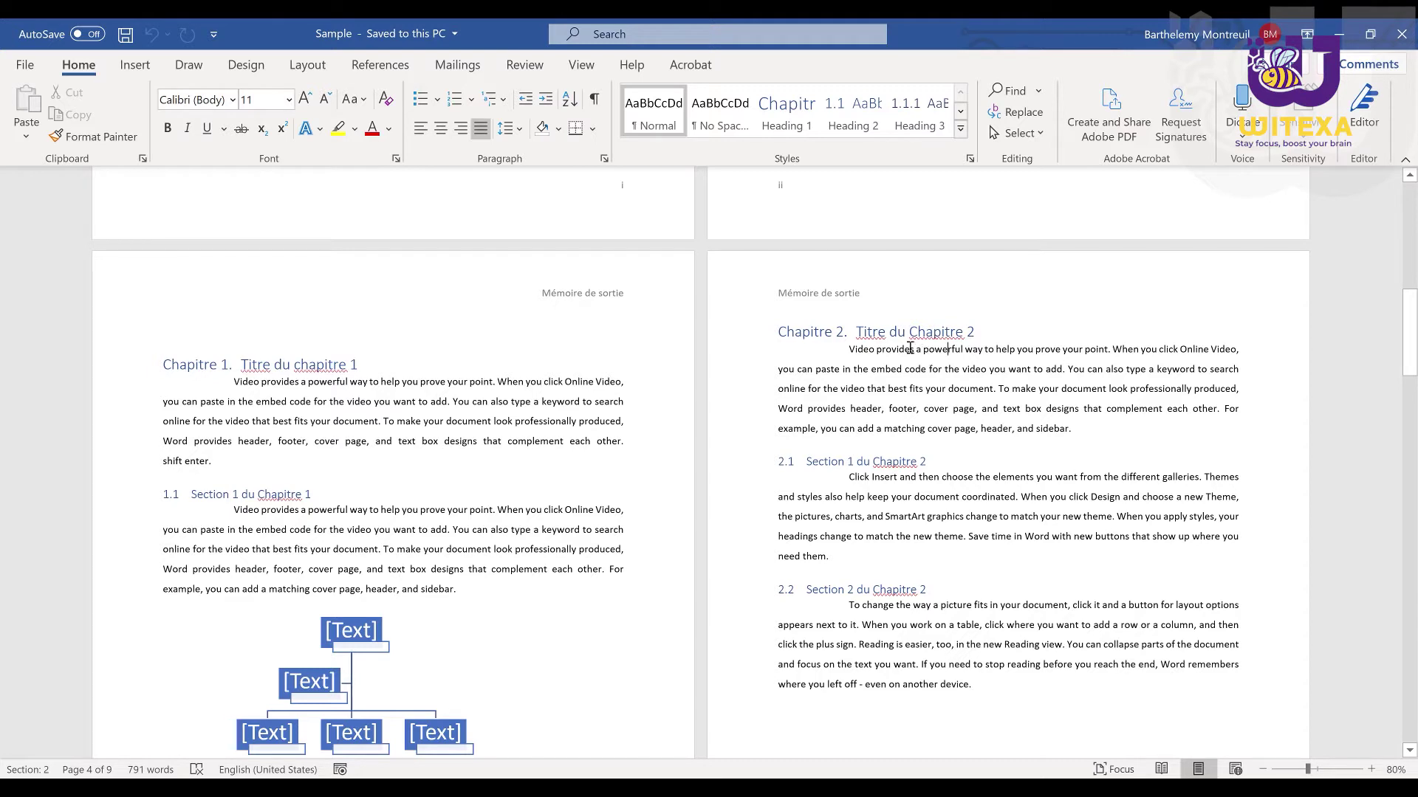
Step: Modify the Normal style's paragraph spacing in the Sample document to 6 pt before and 6 pt after
{"action": "left_click_drag", "start_coordinate": [910, 348], "coordinate": [1056, 421]}
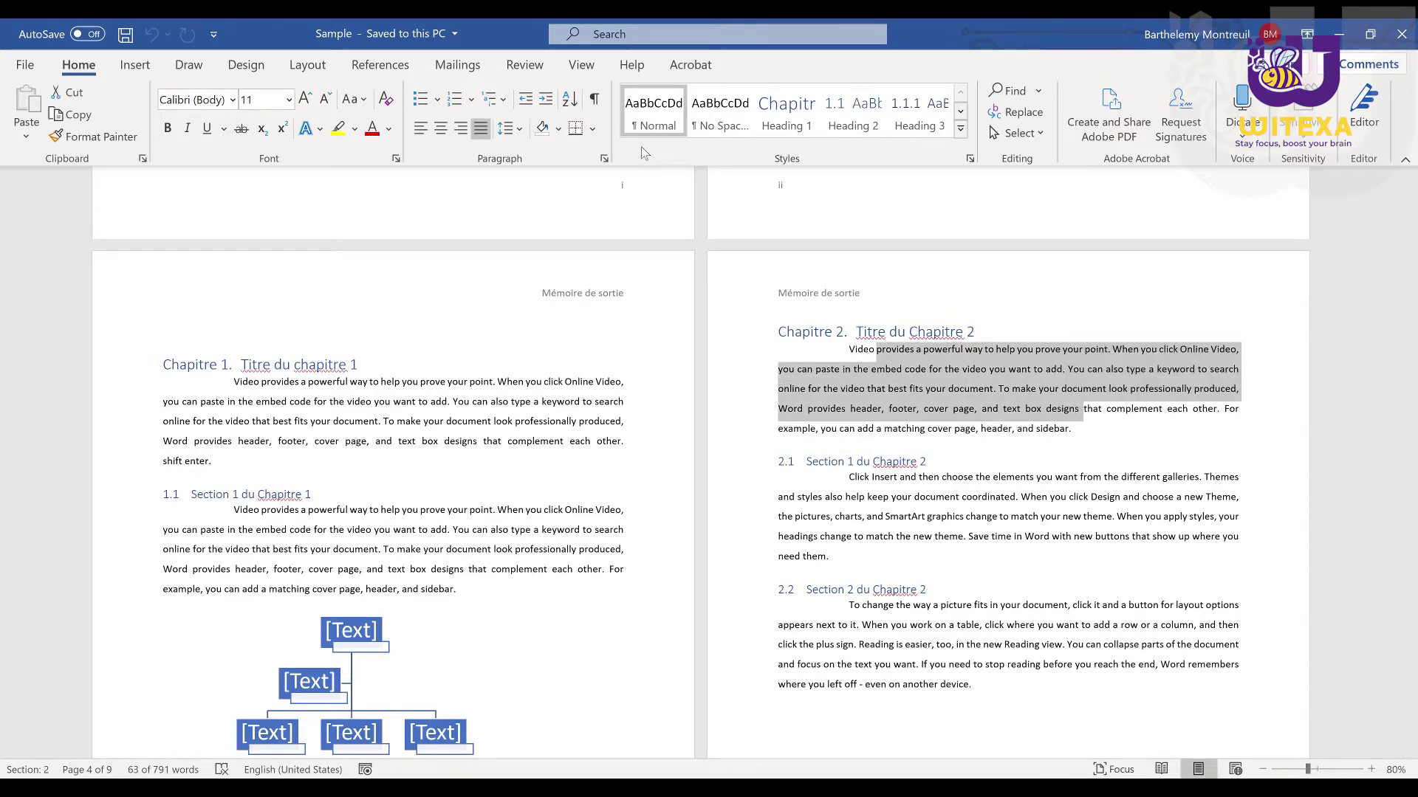
{"action": "left_click", "coordinate": [952, 388]}
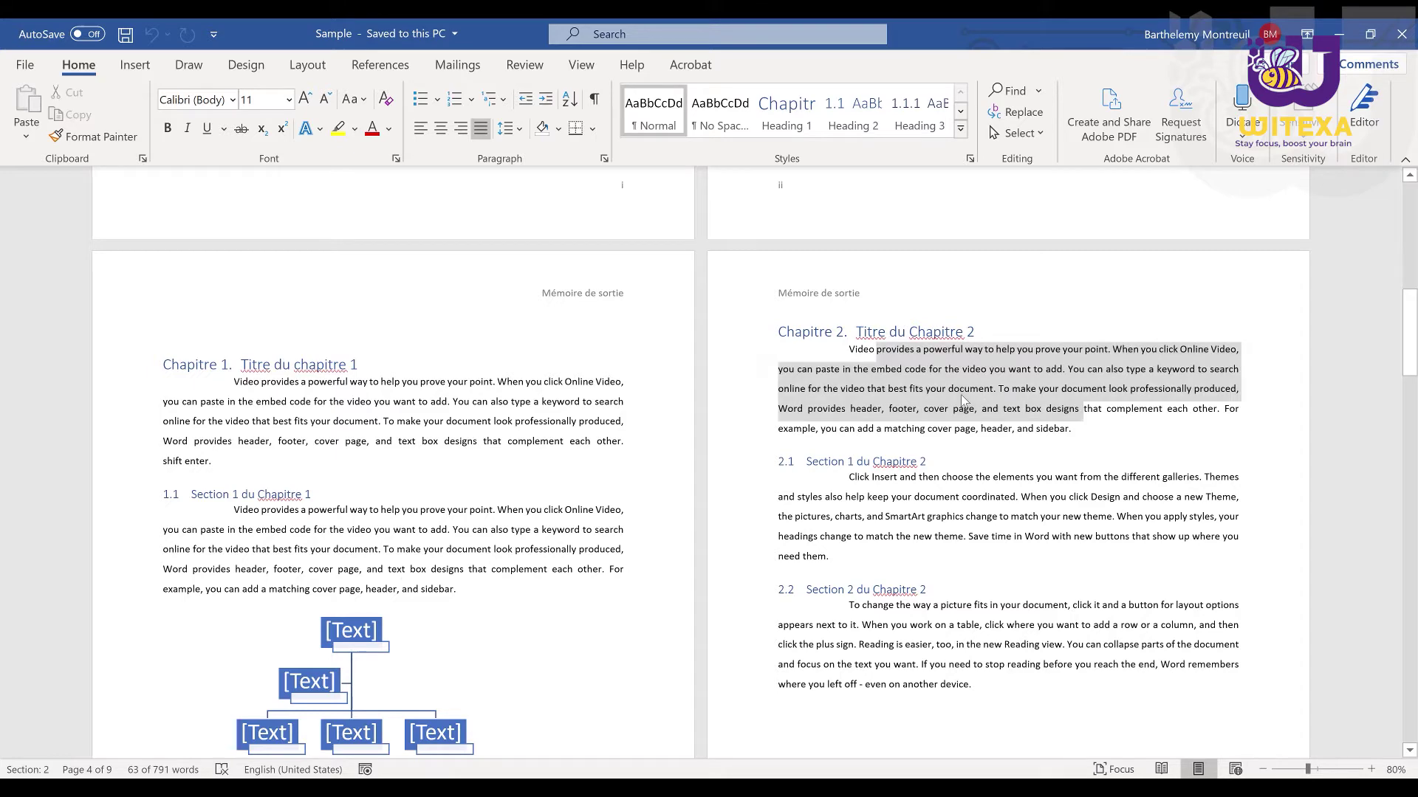
{"action": "right_click", "coordinate": [657, 120]}
{"action": "left_click", "coordinate": [713, 158]}
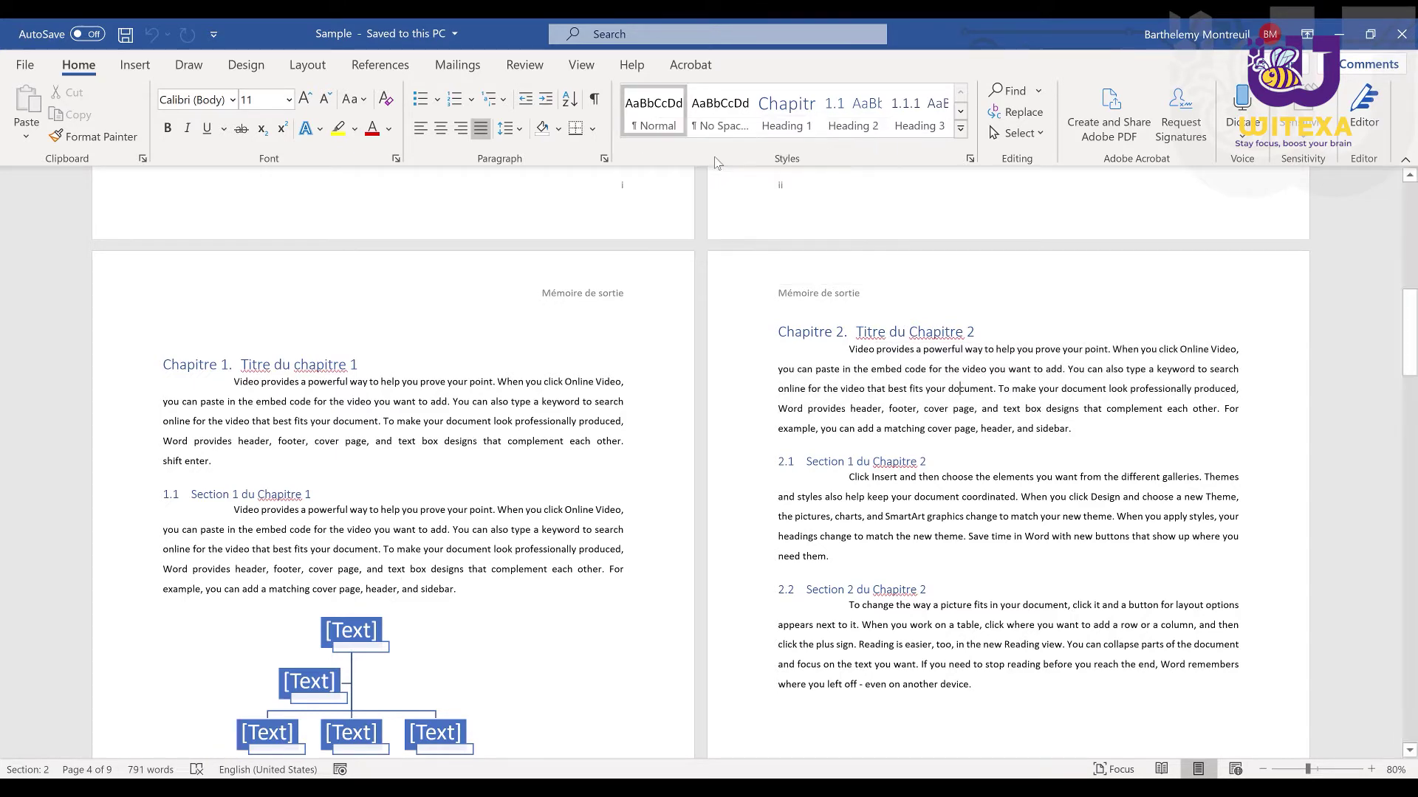
{"action": "left_click", "coordinate": [565, 709]}
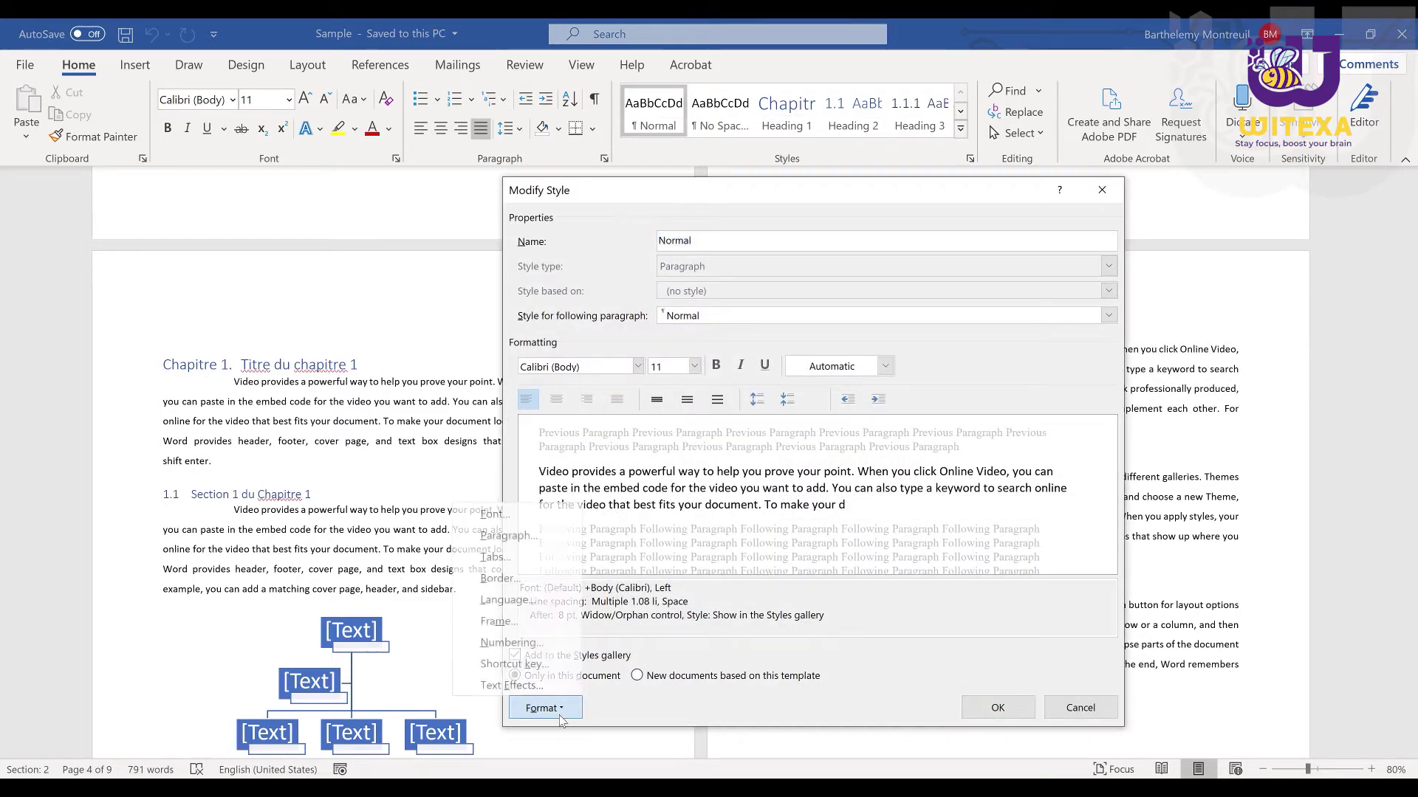
{"action": "left_click", "coordinate": [505, 537]}
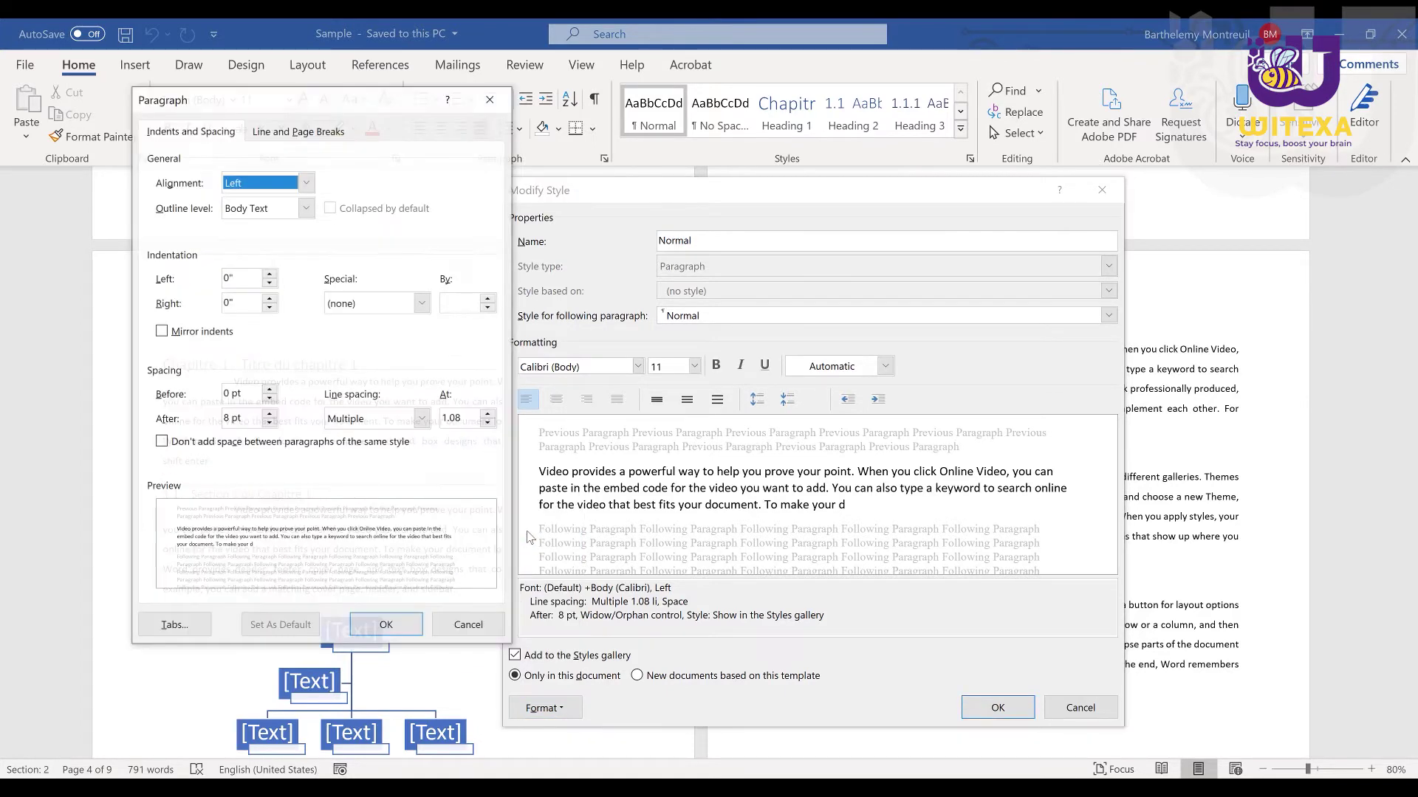
{"action": "left_click", "coordinate": [229, 393]}
{"action": "key", "text": "BackSpace"}
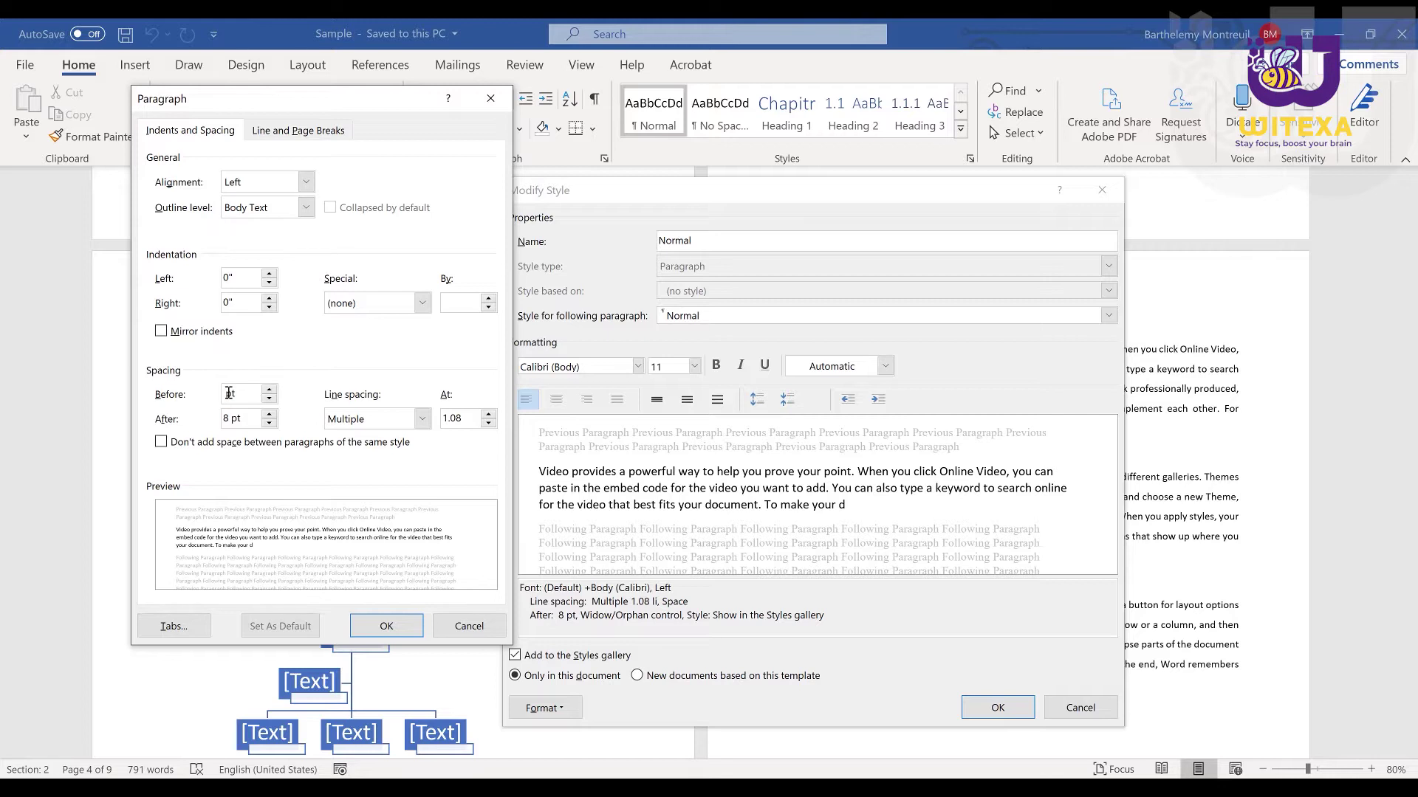
{"action": "type", "text": "6"}
{"action": "left_click", "coordinate": [230, 419]}
{"action": "key", "text": "BackSpace"}
{"action": "type", "text": "6"}
{"action": "left_click", "coordinate": [386, 626]}
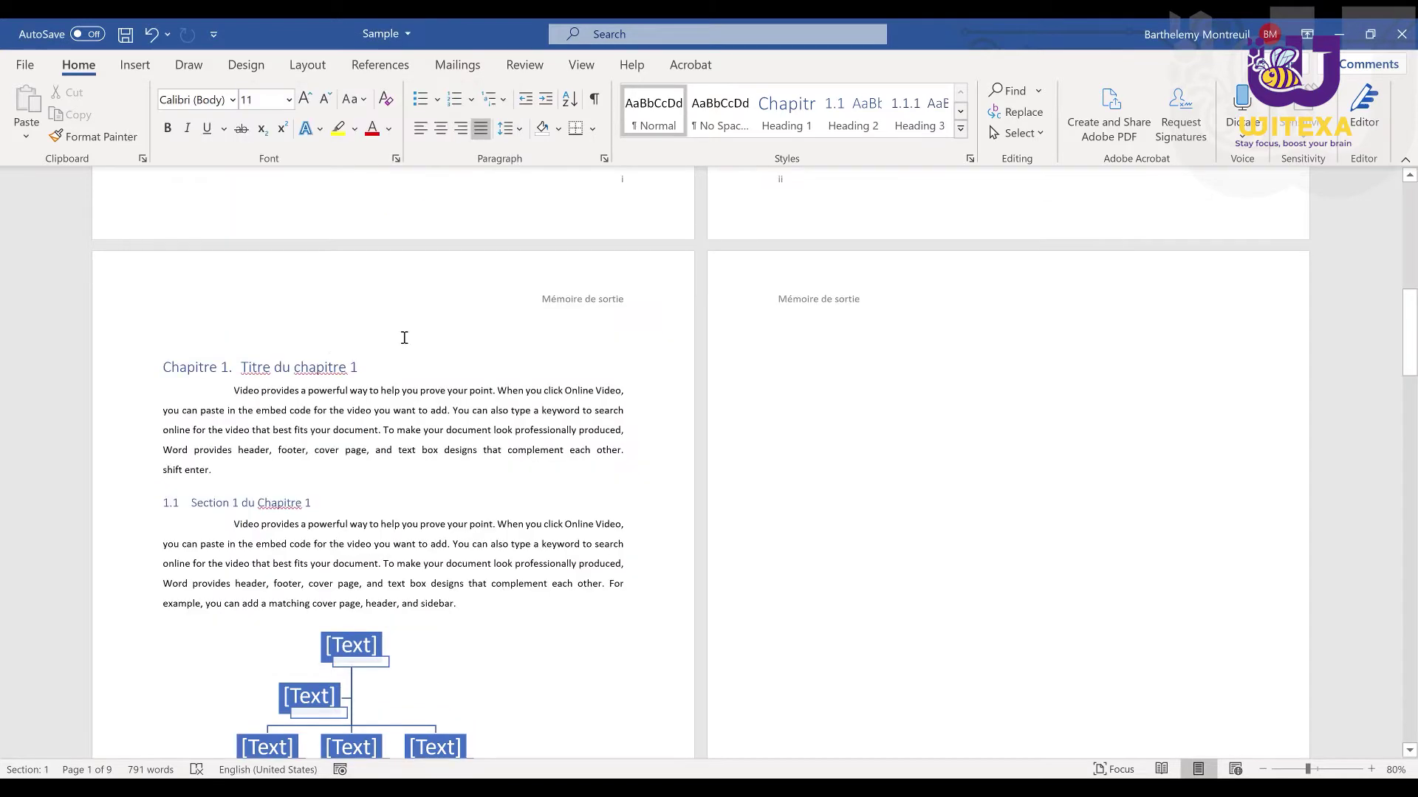
Step: Modify the Heading 1 style used by the Chapitre 1 title to have 3 pt spacing after the paragraph
{"action": "left_click", "coordinate": [321, 370]}
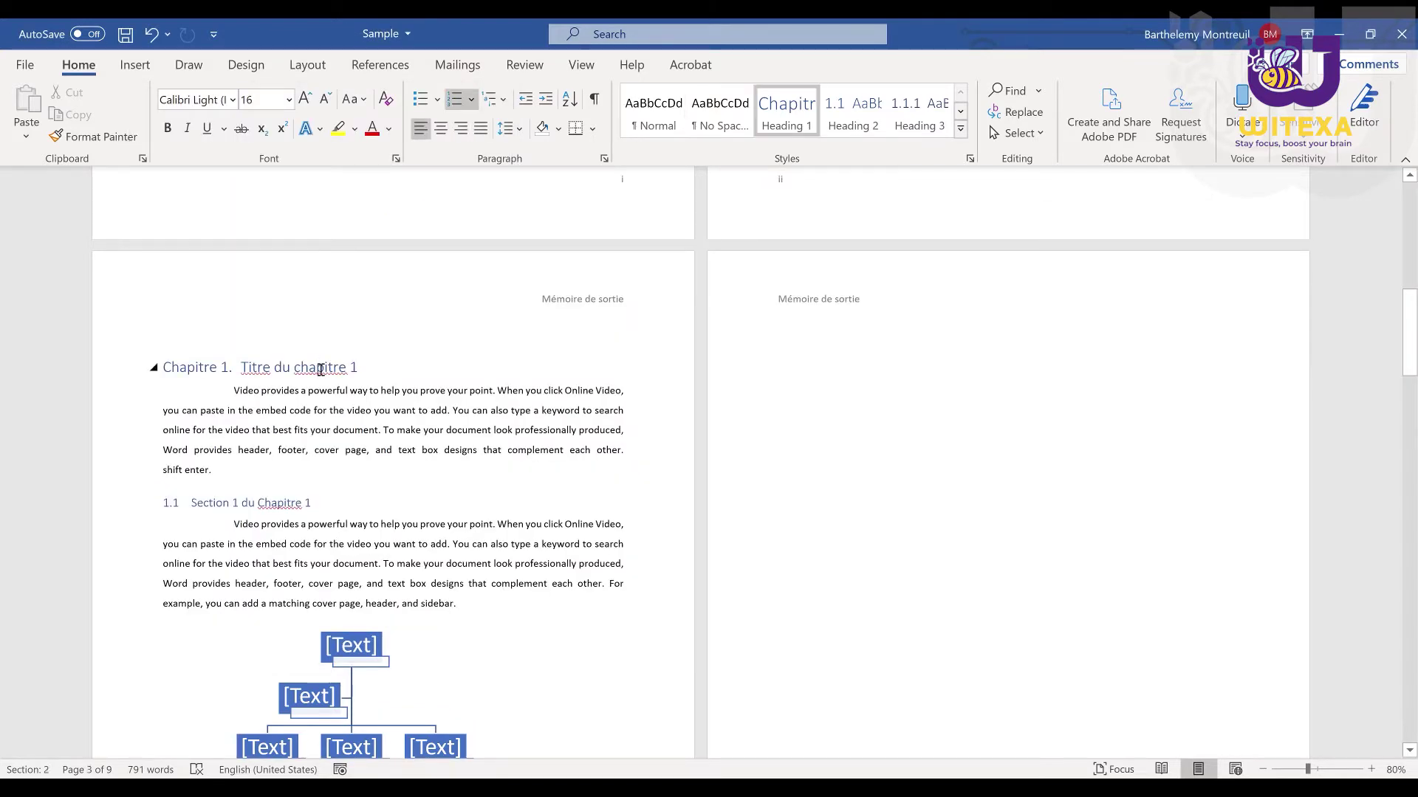
{"action": "right_click", "coordinate": [782, 125]}
{"action": "left_click", "coordinate": [822, 165]}
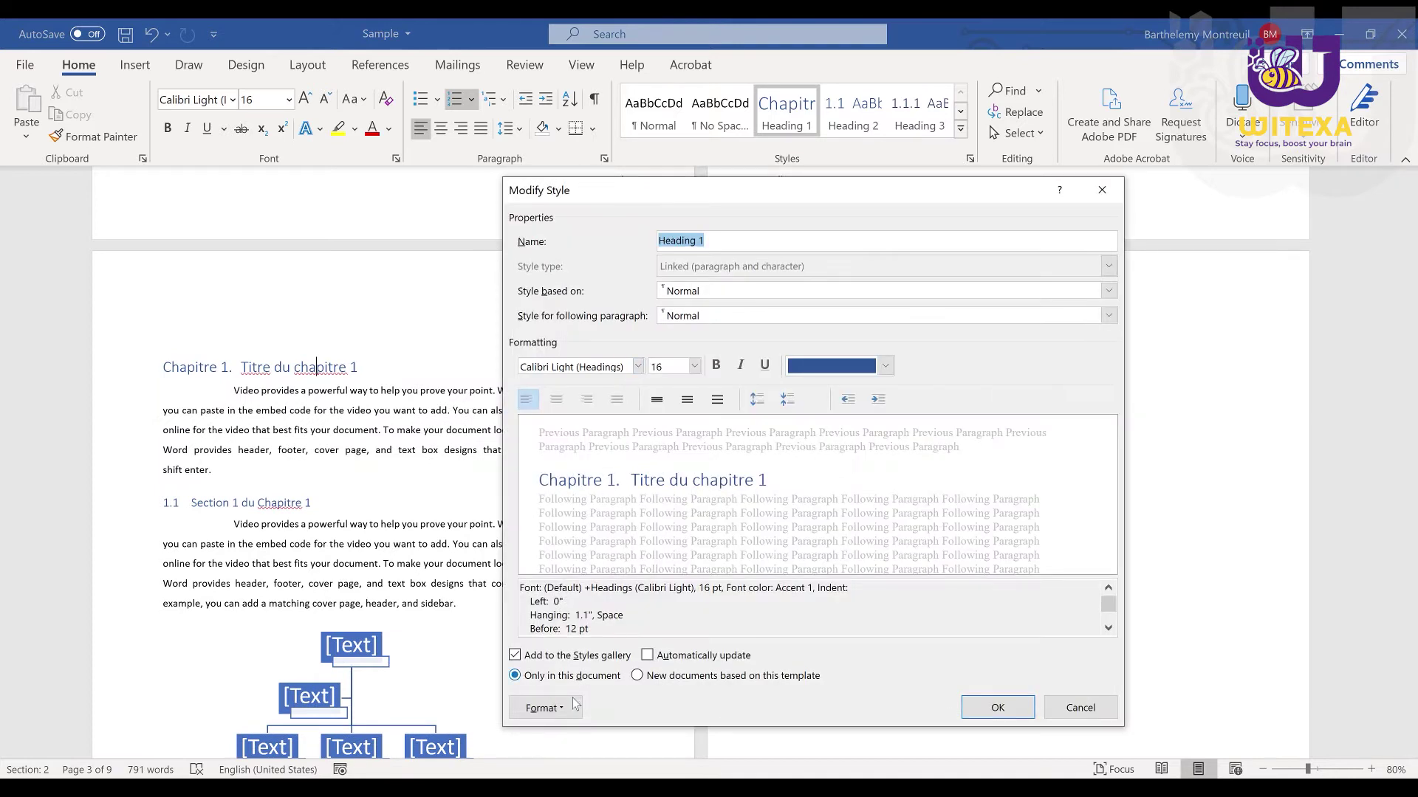
{"action": "left_click", "coordinate": [575, 703]}
{"action": "left_click", "coordinate": [550, 576]}
{"action": "left_click", "coordinate": [226, 418]}
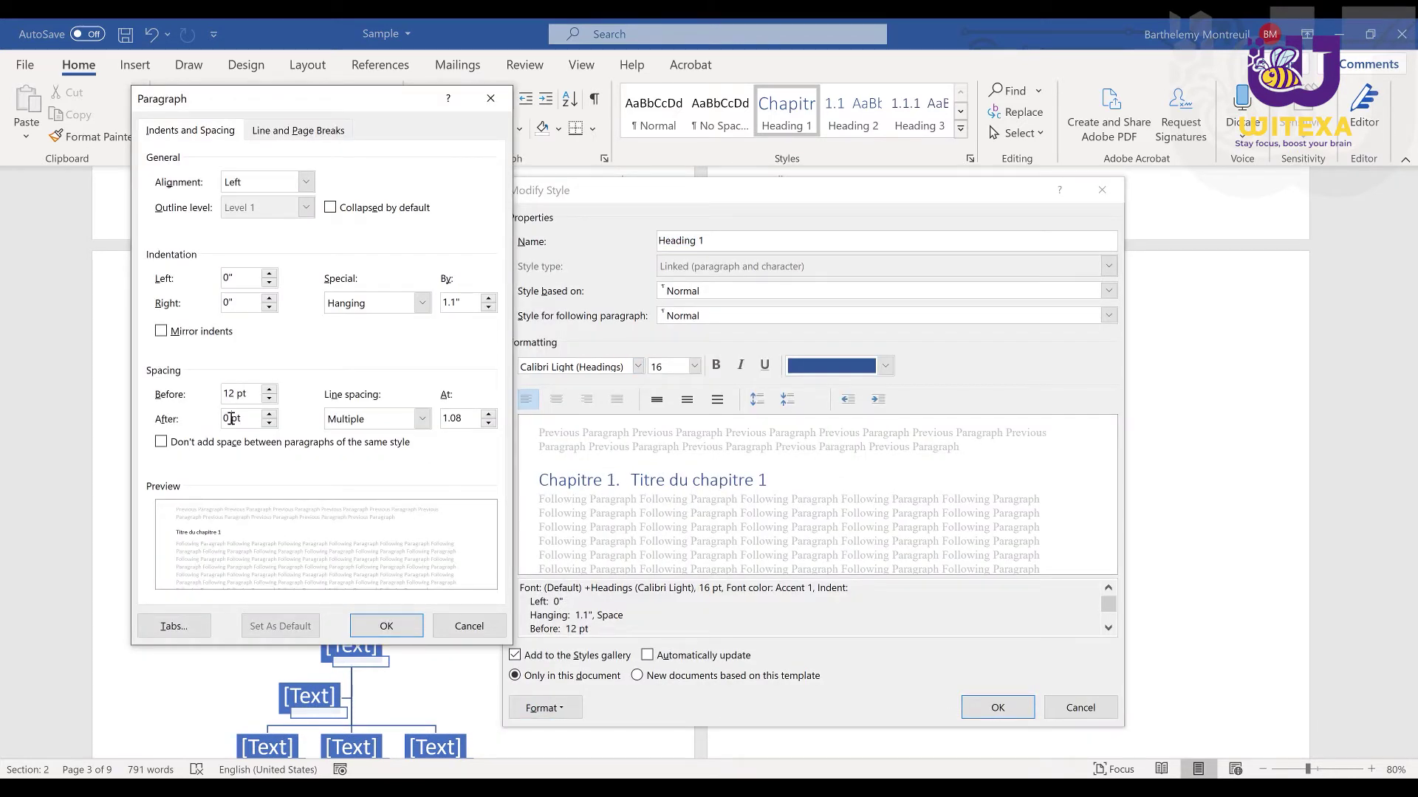
{"action": "key", "text": "BackSpace"}
{"action": "left_click", "coordinate": [392, 635]}
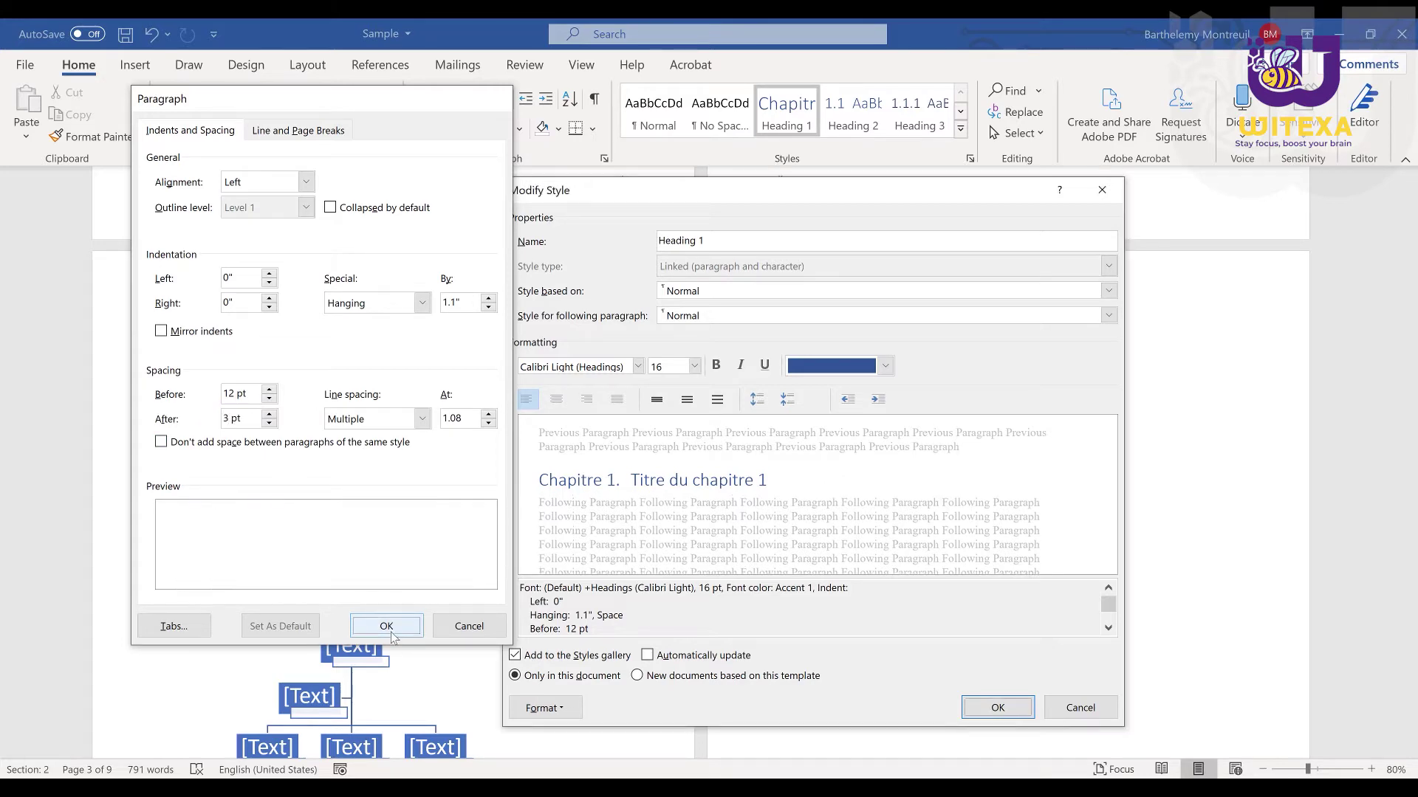
{"action": "left_click", "coordinate": [986, 709]}
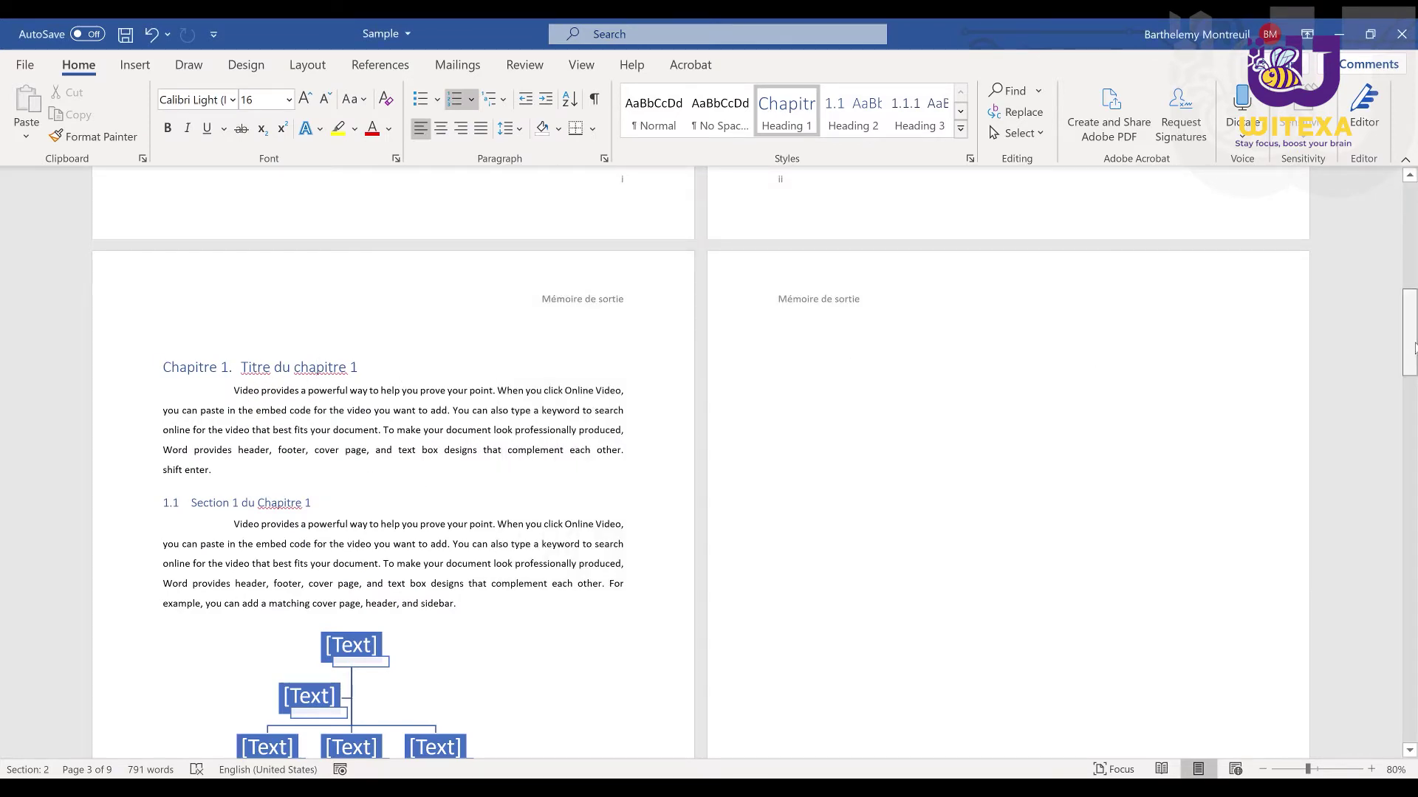
Step: Modify the Heading 2 style used by the section 1.1 title to have 12 pt spacing before and 3 pt after
{"action": "left_click_drag", "start_coordinate": [1415, 347], "coordinate": [1414, 447]}
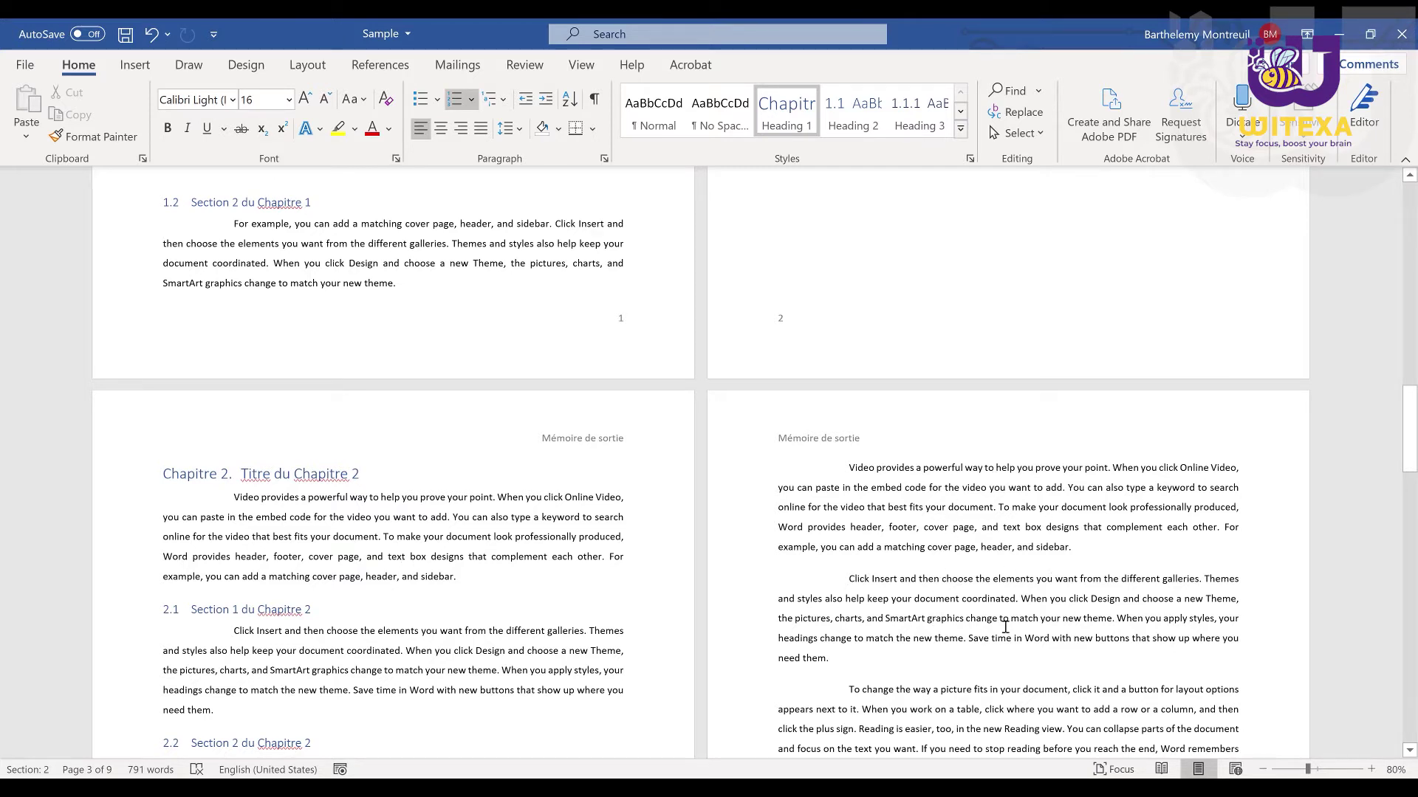
{"action": "scroll", "coordinate": [259, 459], "scroll_direction": "up", "scroll_amount": 10}
{"action": "left_click", "coordinate": [260, 460]}
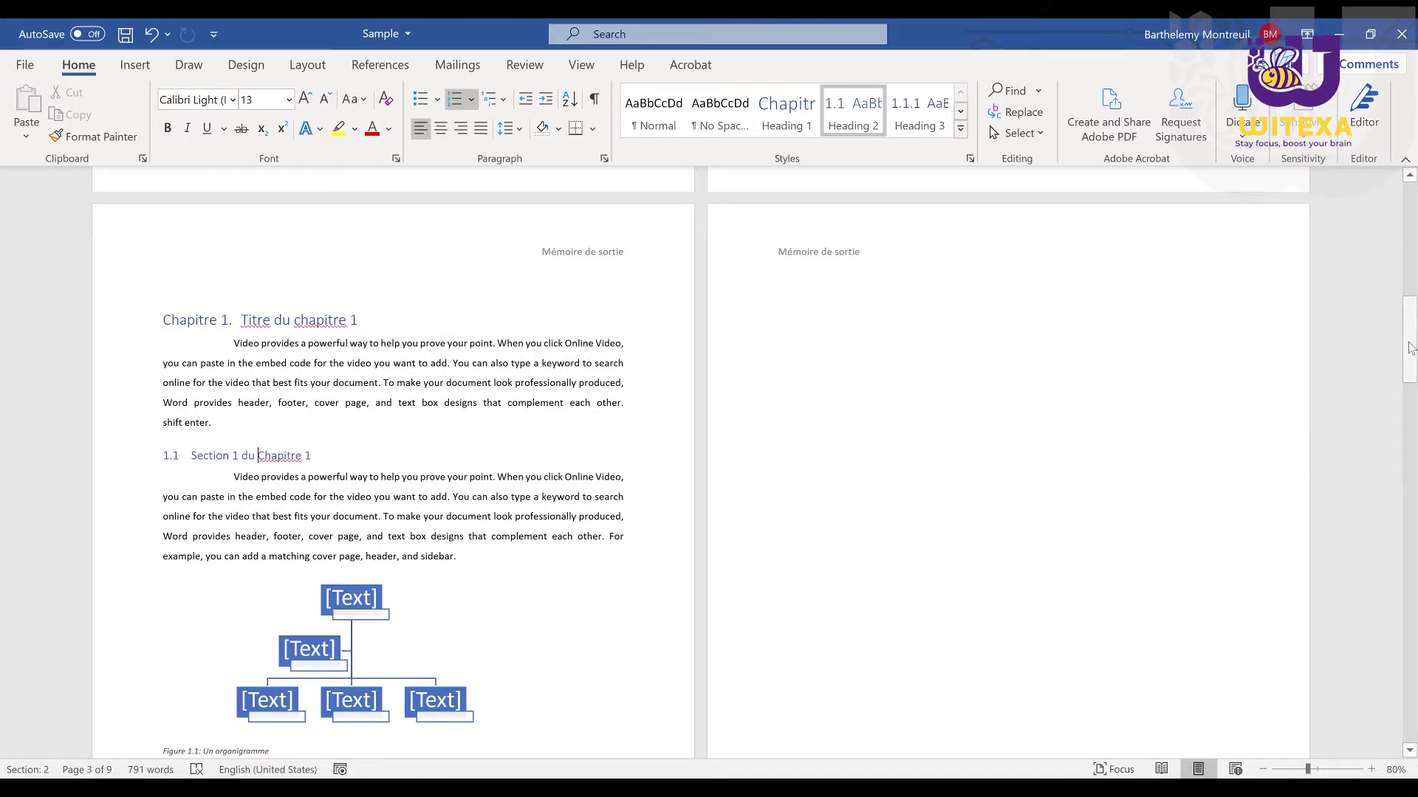
{"action": "left_click_drag", "start_coordinate": [1410, 347], "coordinate": [1410, 353]}
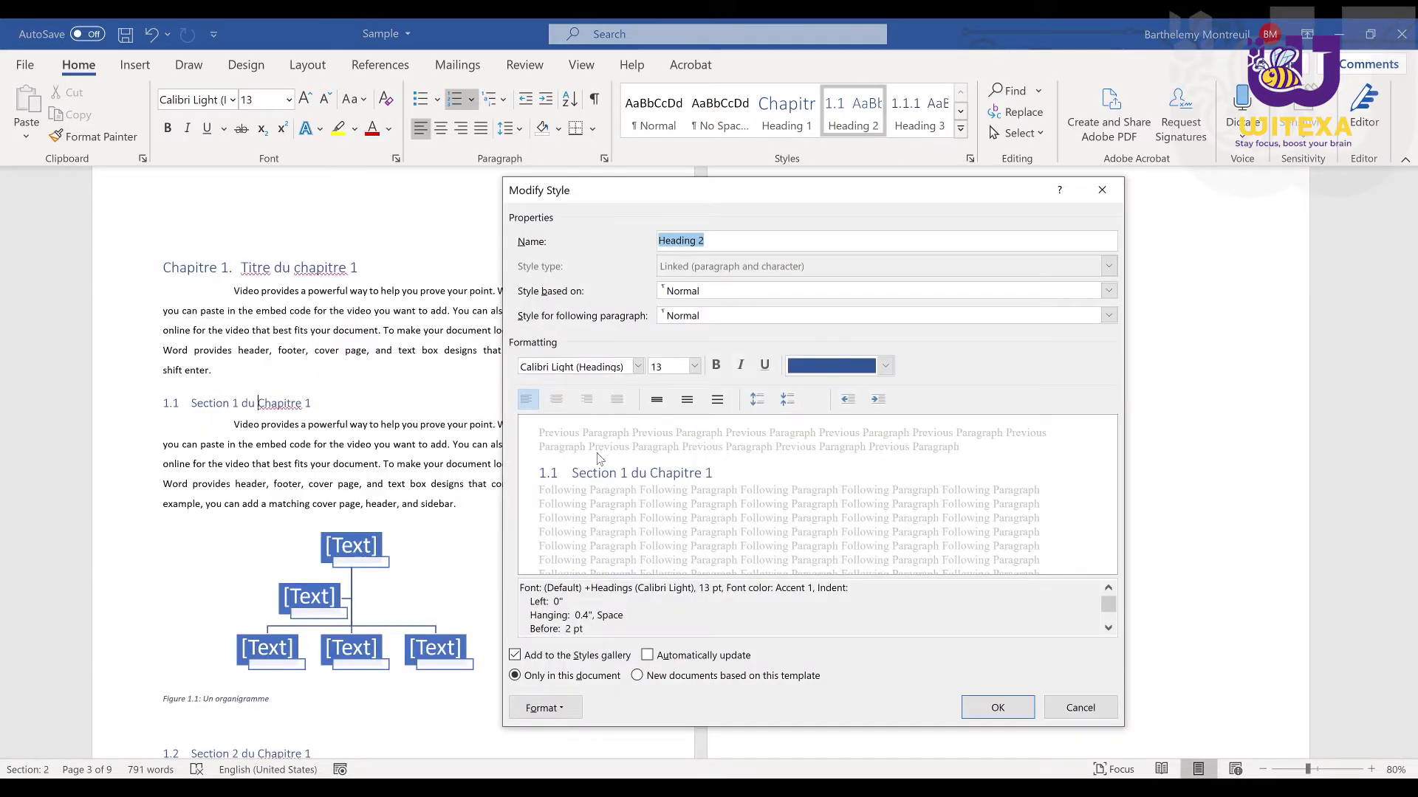
{"action": "left_click", "coordinate": [573, 710]}
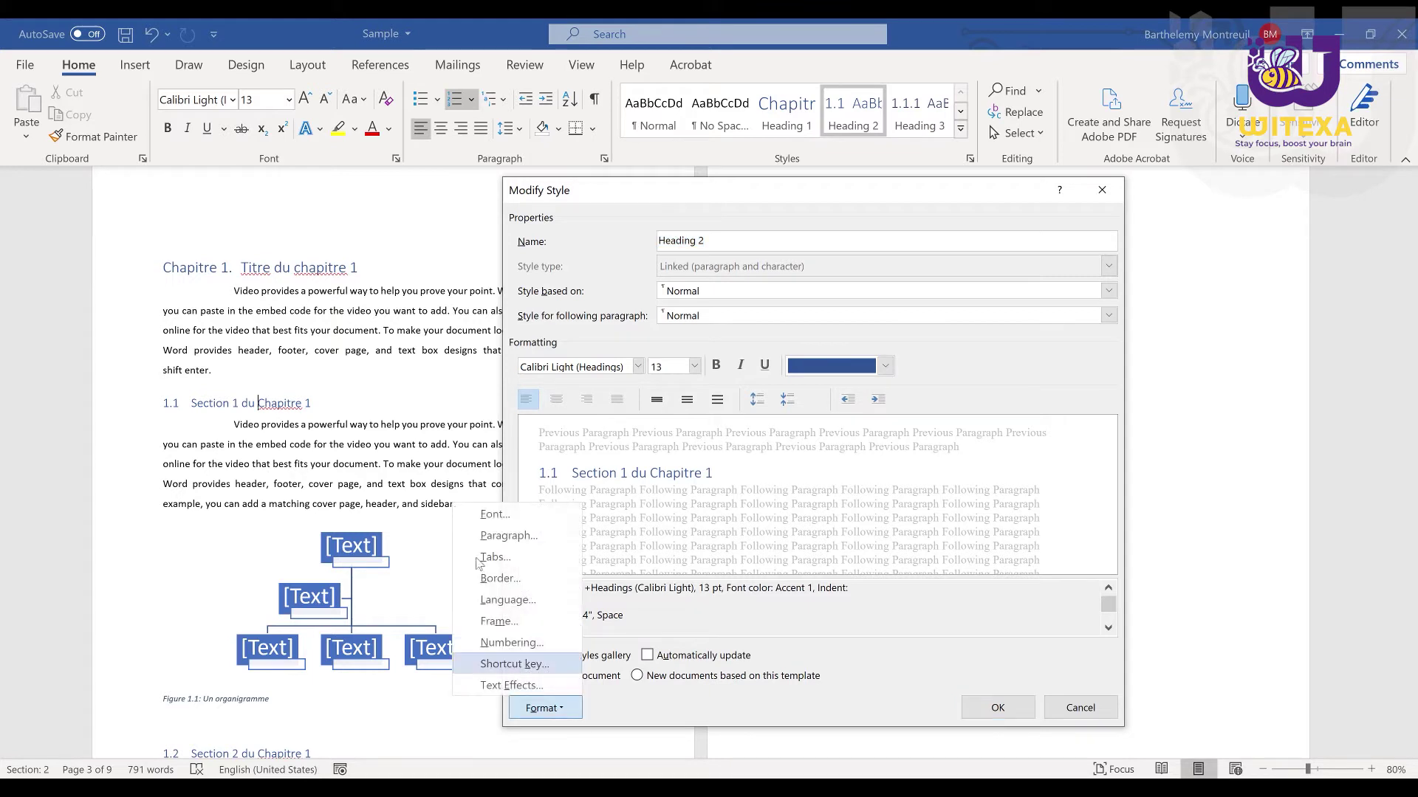
{"action": "left_click", "coordinate": [509, 535]}
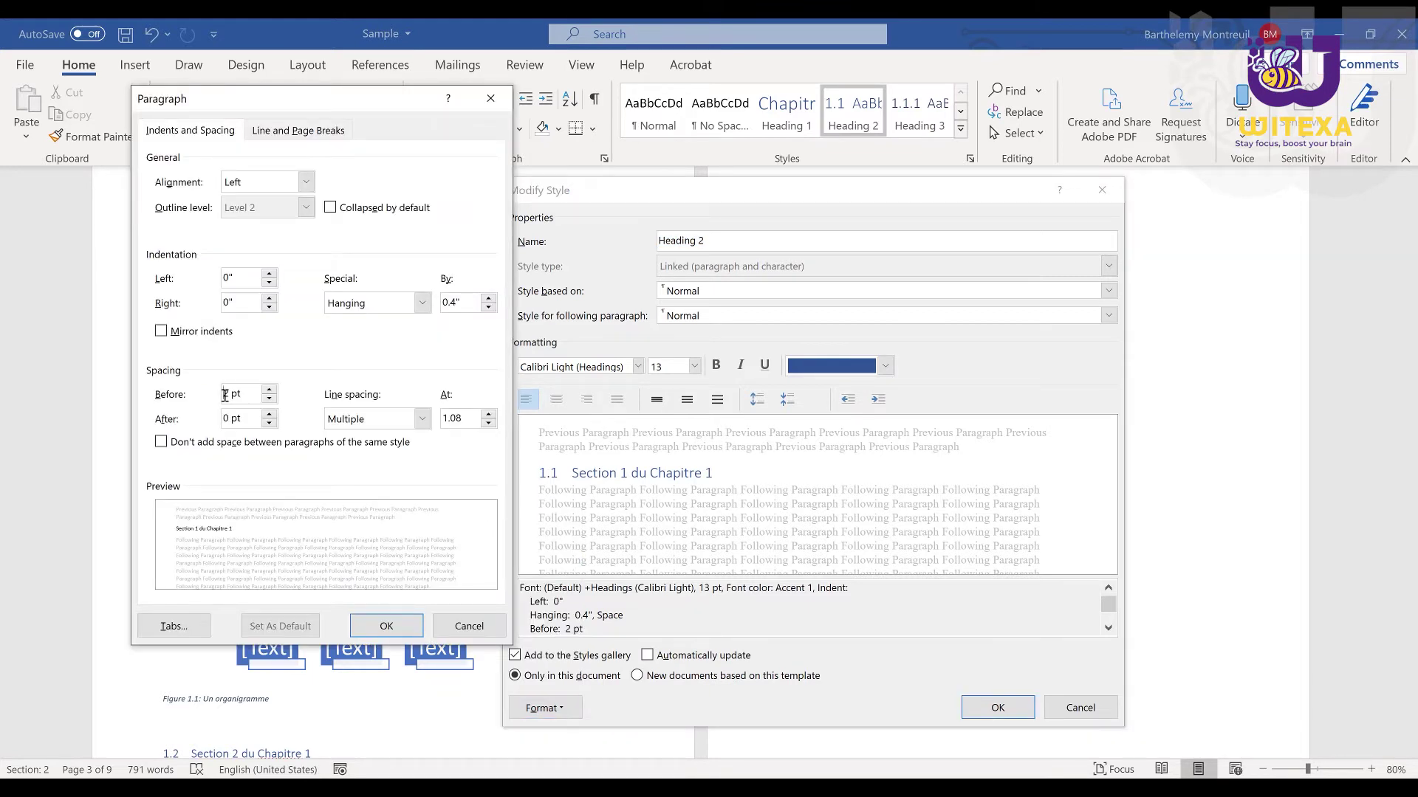
{"action": "left_click", "coordinate": [225, 395]}
{"action": "type", "text": "1"}
{"action": "left_click", "coordinate": [228, 419]}
{"action": "key", "text": "BackSpace"}
{"action": "type", "text": "3"}
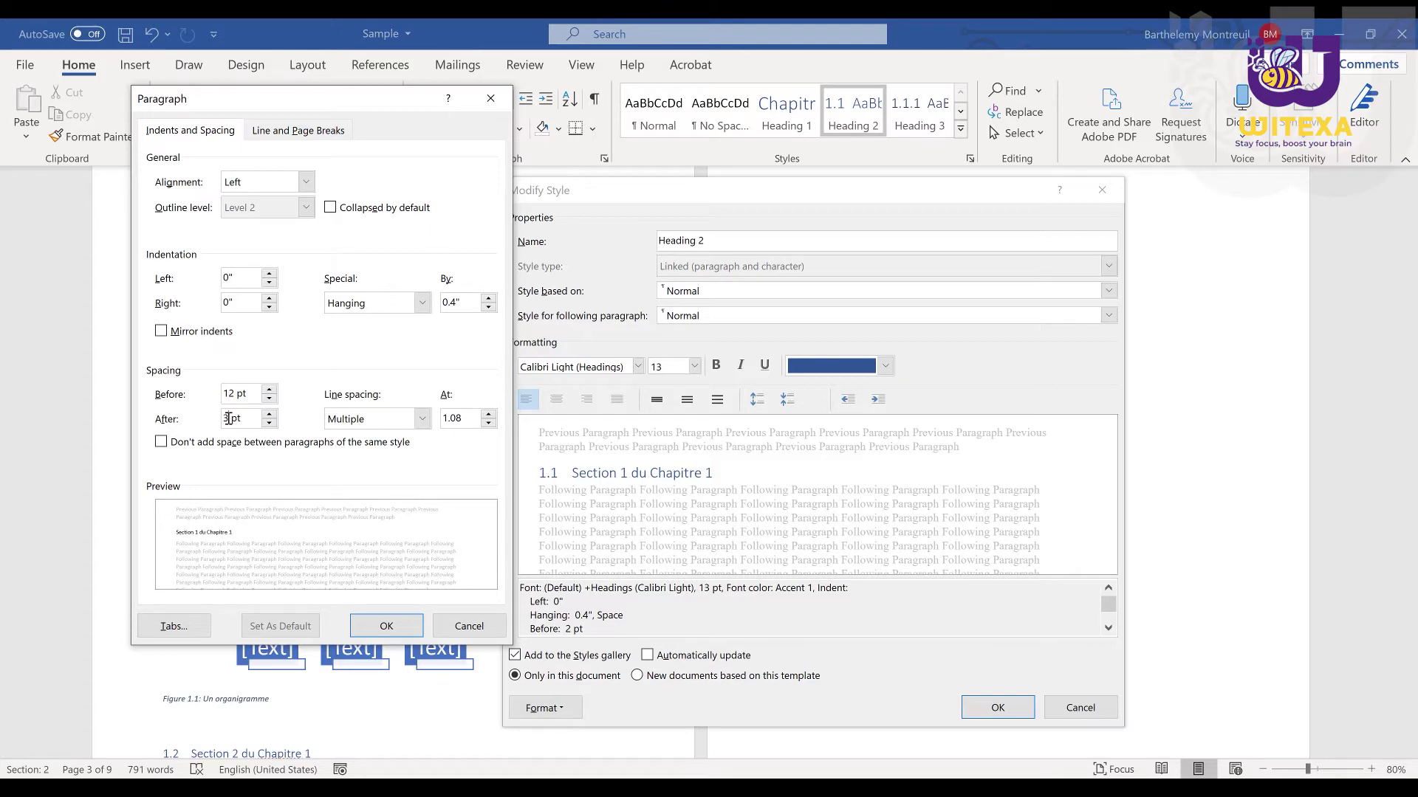
{"action": "left_click", "coordinate": [386, 626]}
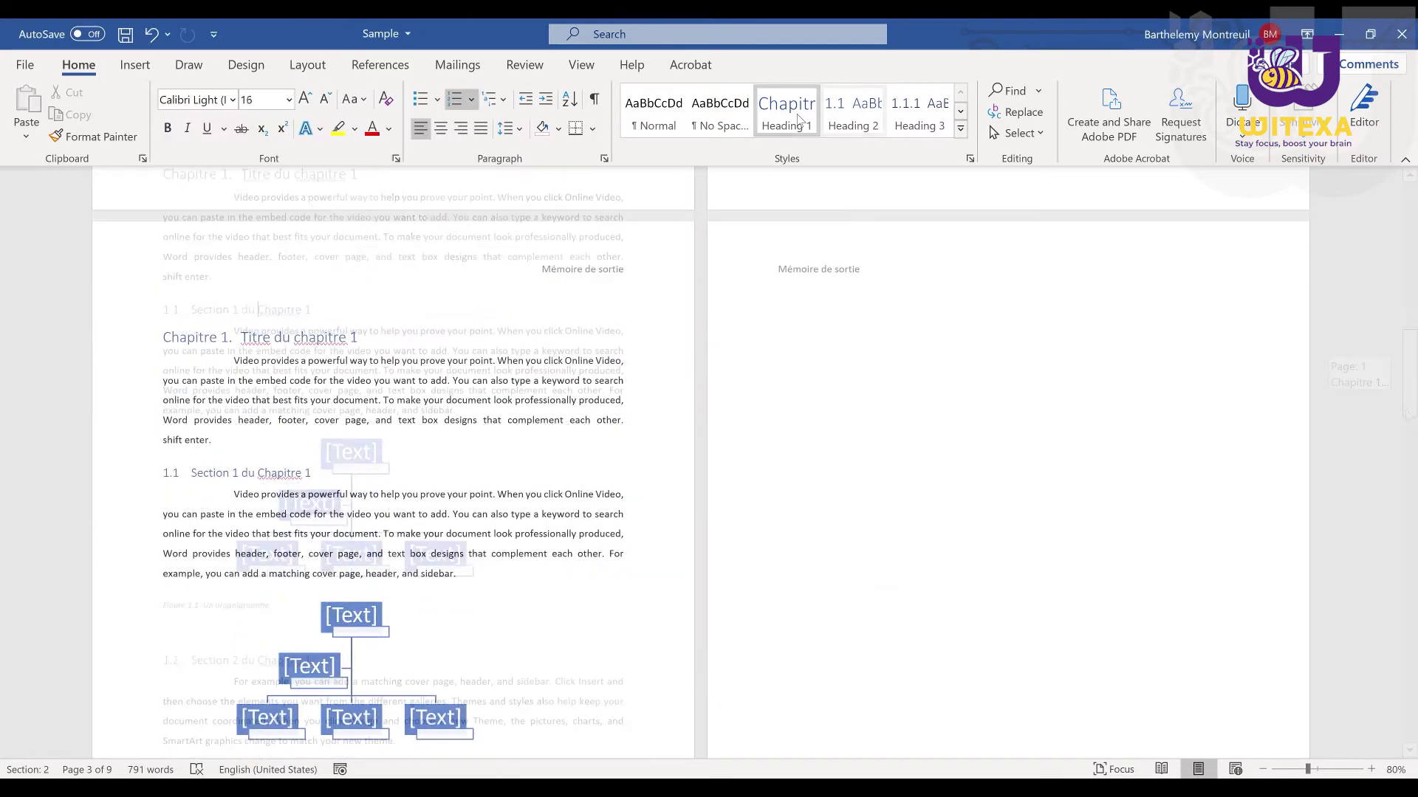
Step: Change the Heading 1 style's paragraph alignment to Centered
{"action": "right_click", "coordinate": [800, 119]}
{"action": "left_click", "coordinate": [842, 158]}
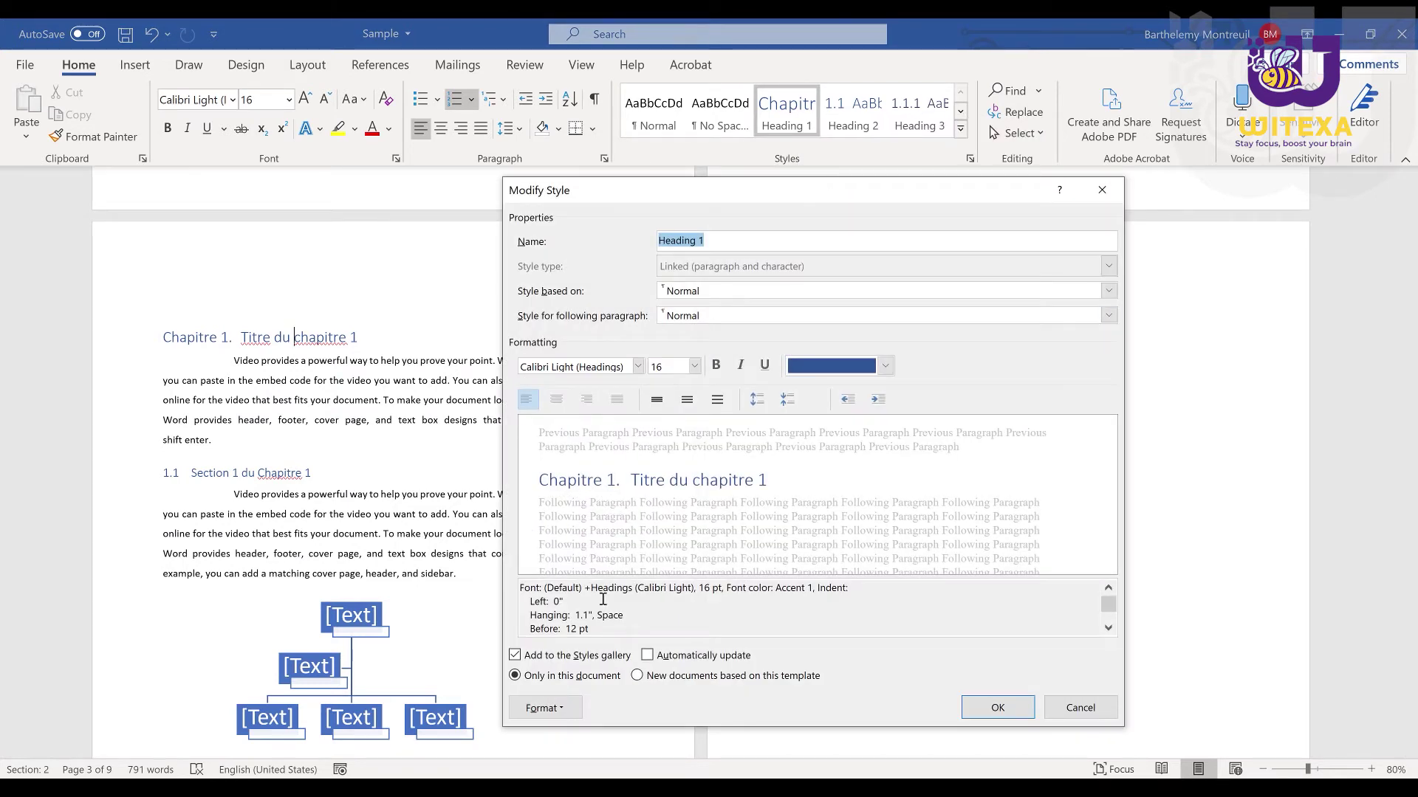
{"action": "left_click", "coordinate": [544, 707]}
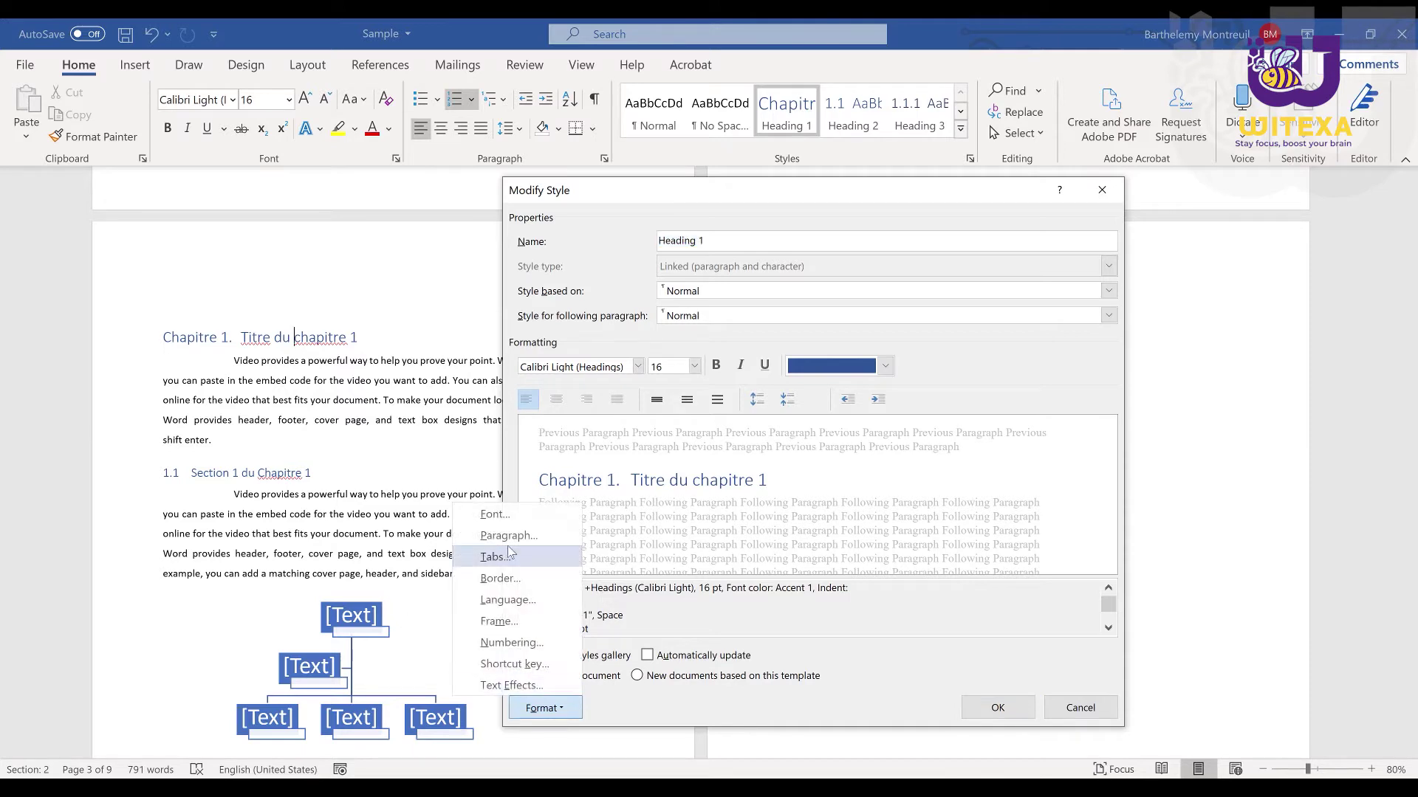
{"action": "left_click", "coordinate": [525, 537]}
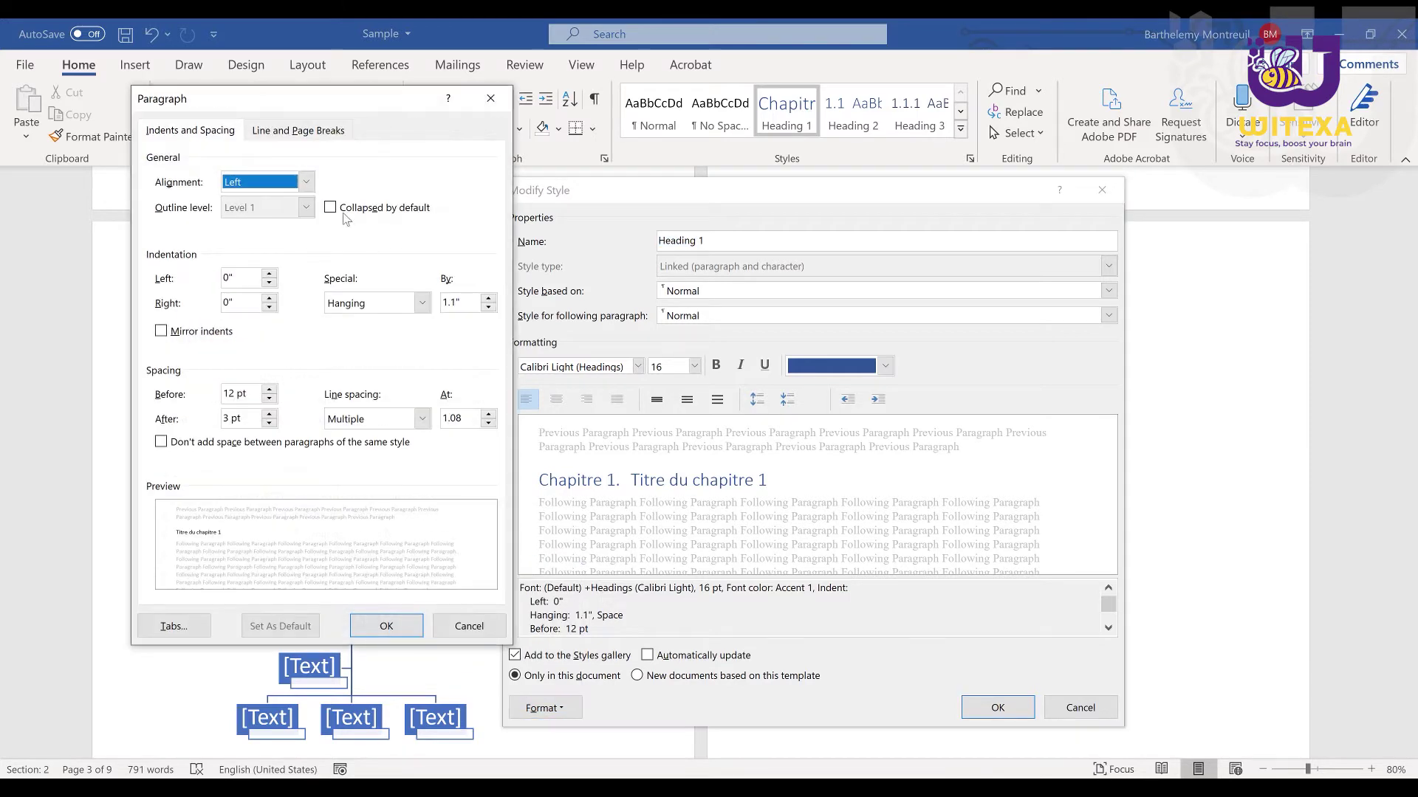
{"action": "left_click", "coordinate": [305, 181]}
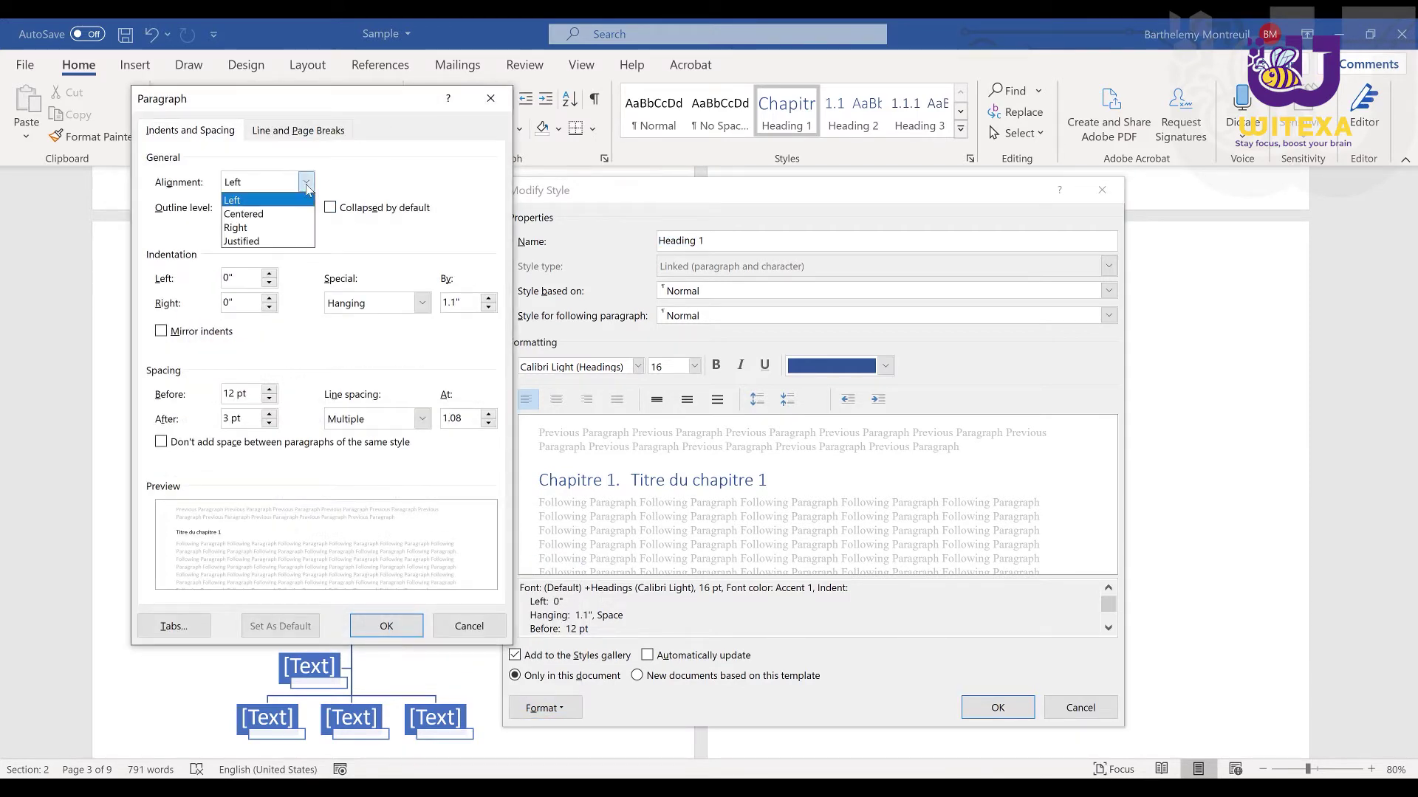
{"action": "left_click", "coordinate": [244, 214]}
{"action": "left_click", "coordinate": [369, 626]}
{"action": "key", "text": "Return"}
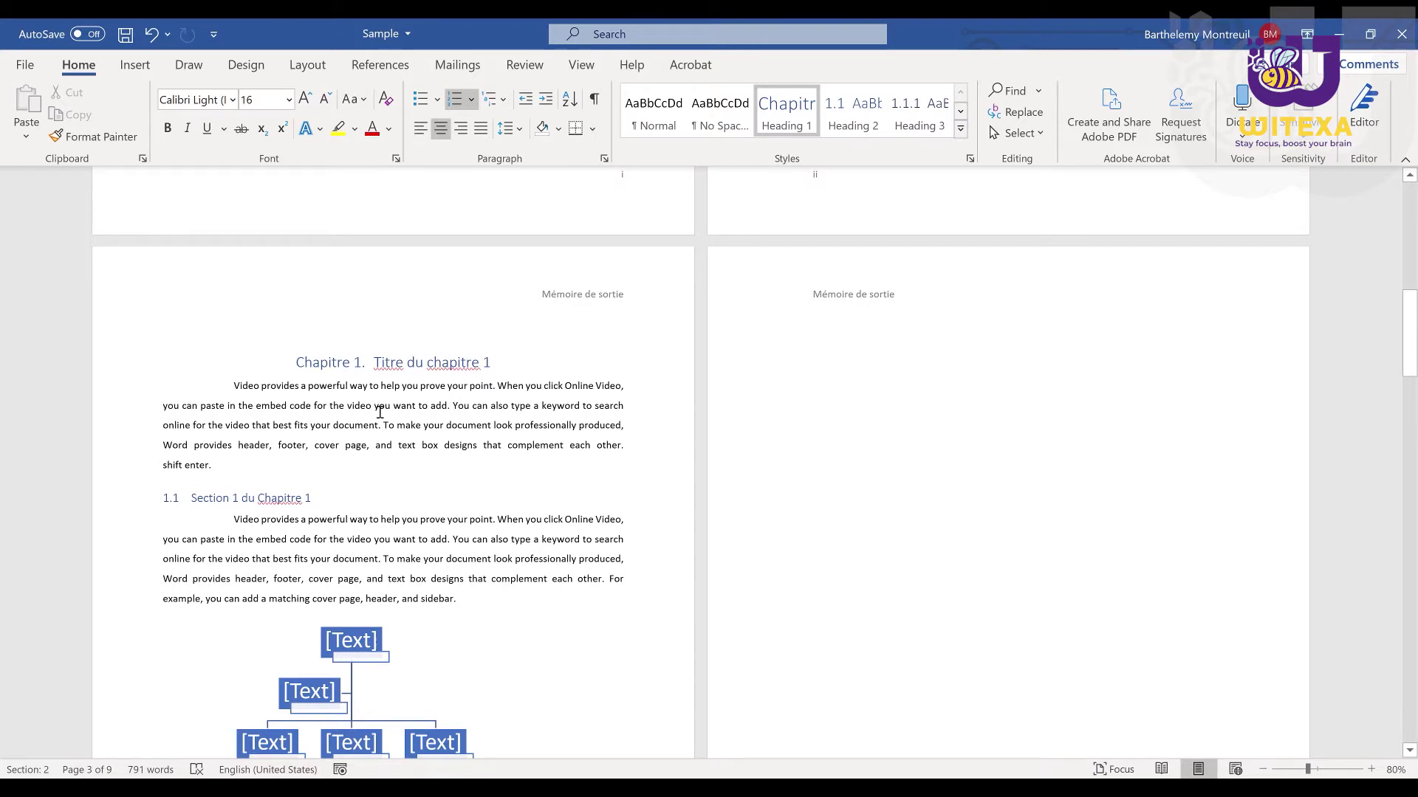
Step: Modify the Normal style used by the body text to Times New Roman at 12 pt
{"action": "left_click", "coordinate": [379, 393]}
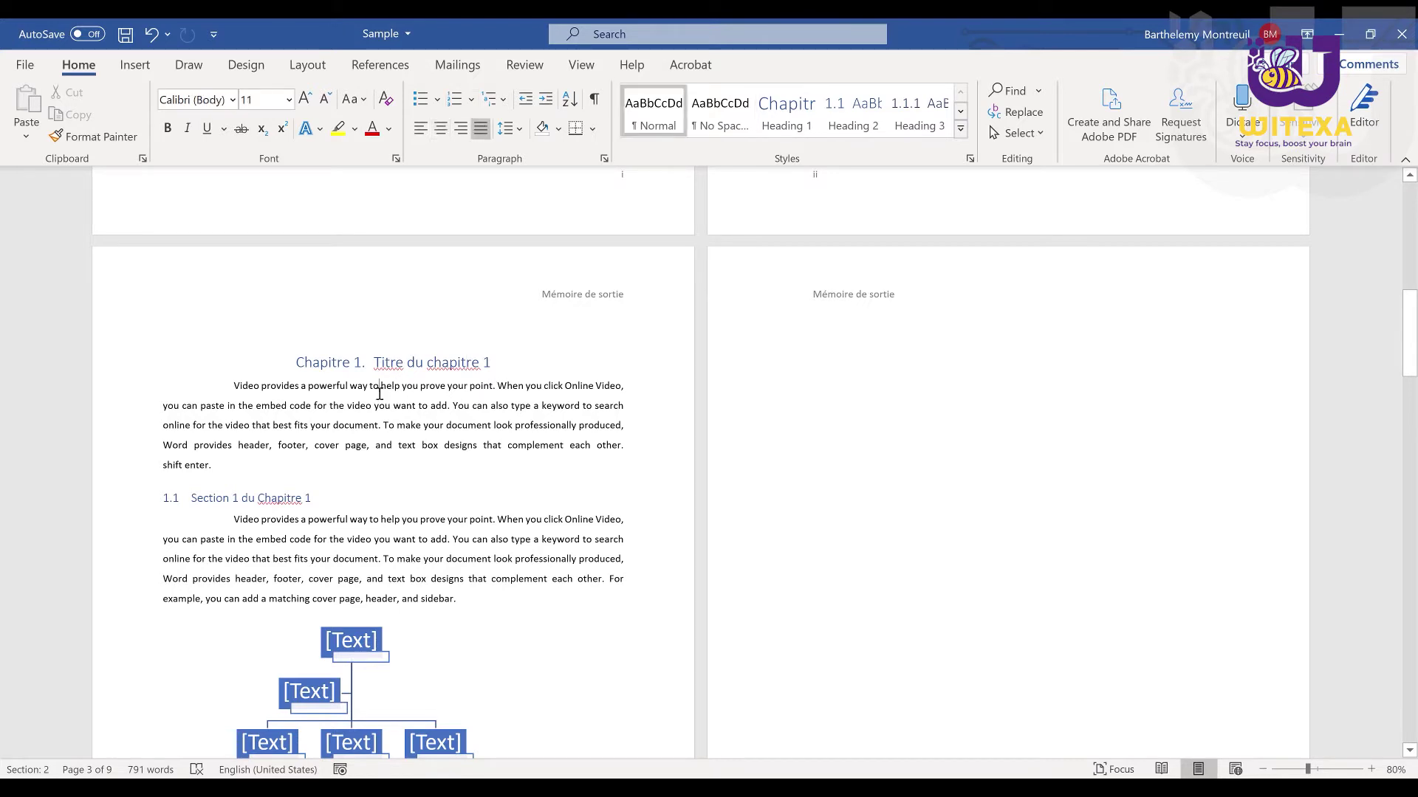
{"action": "right_click", "coordinate": [659, 123]}
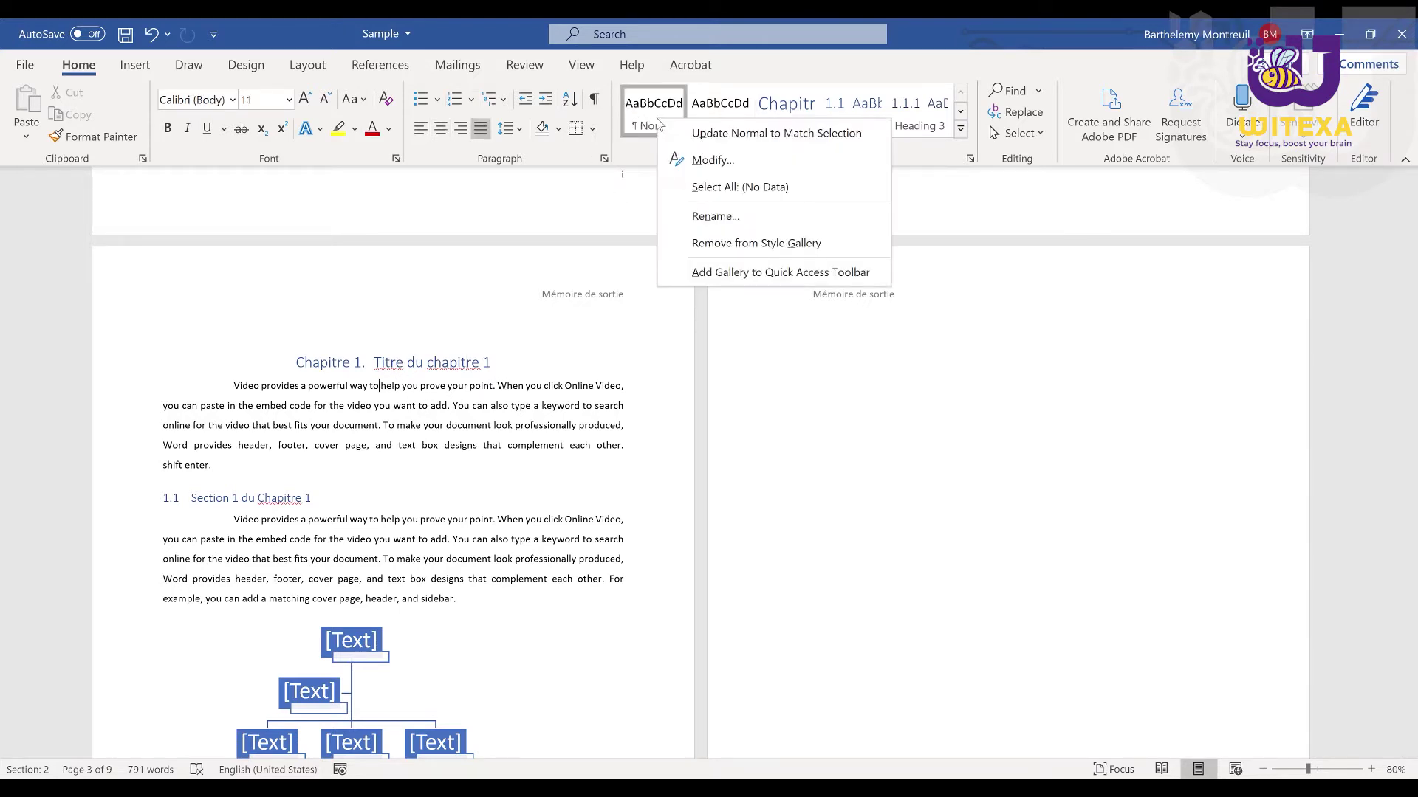
{"action": "left_click", "coordinate": [694, 197]}
{"action": "left_click", "coordinate": [637, 367]}
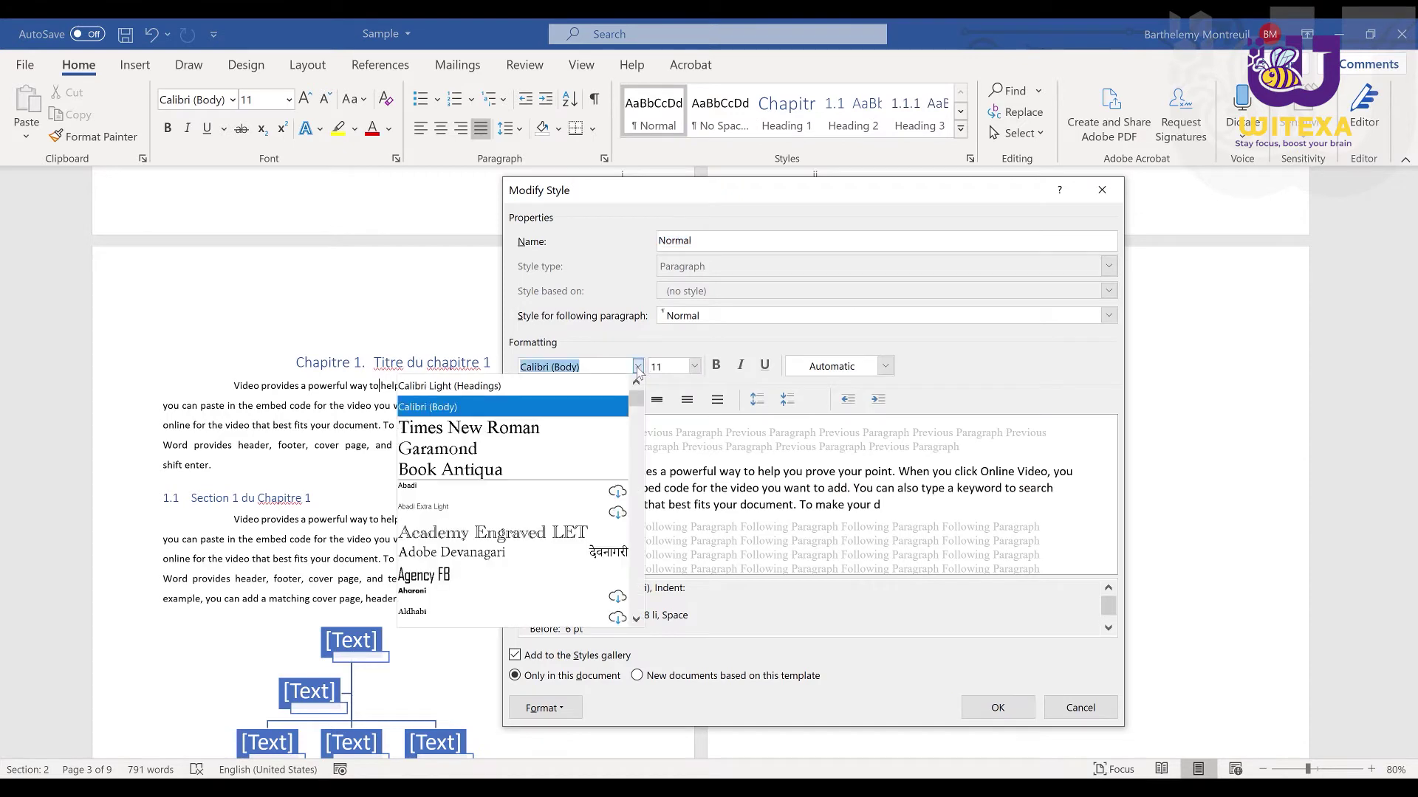
{"action": "left_click", "coordinate": [514, 430]}
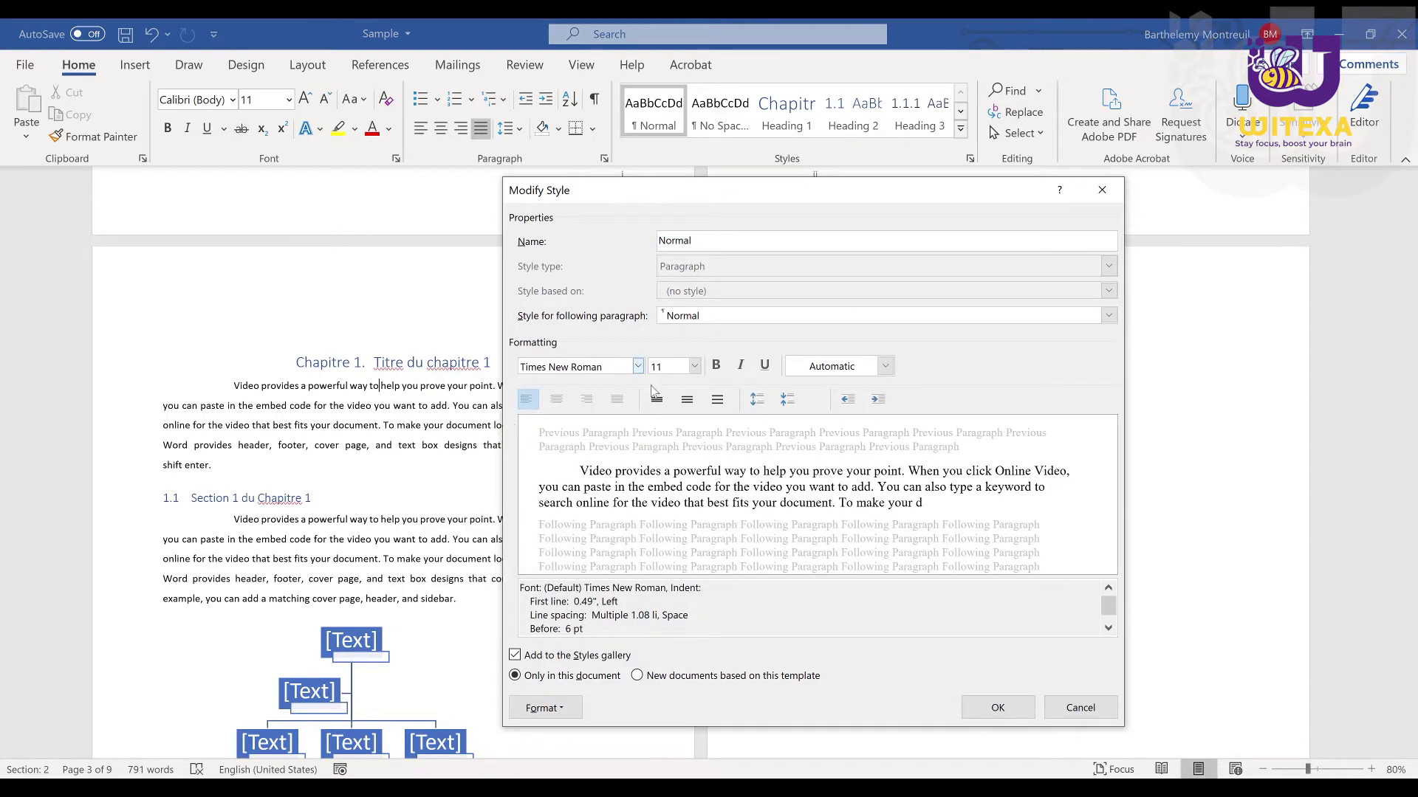
{"action": "left_click", "coordinate": [694, 366]}
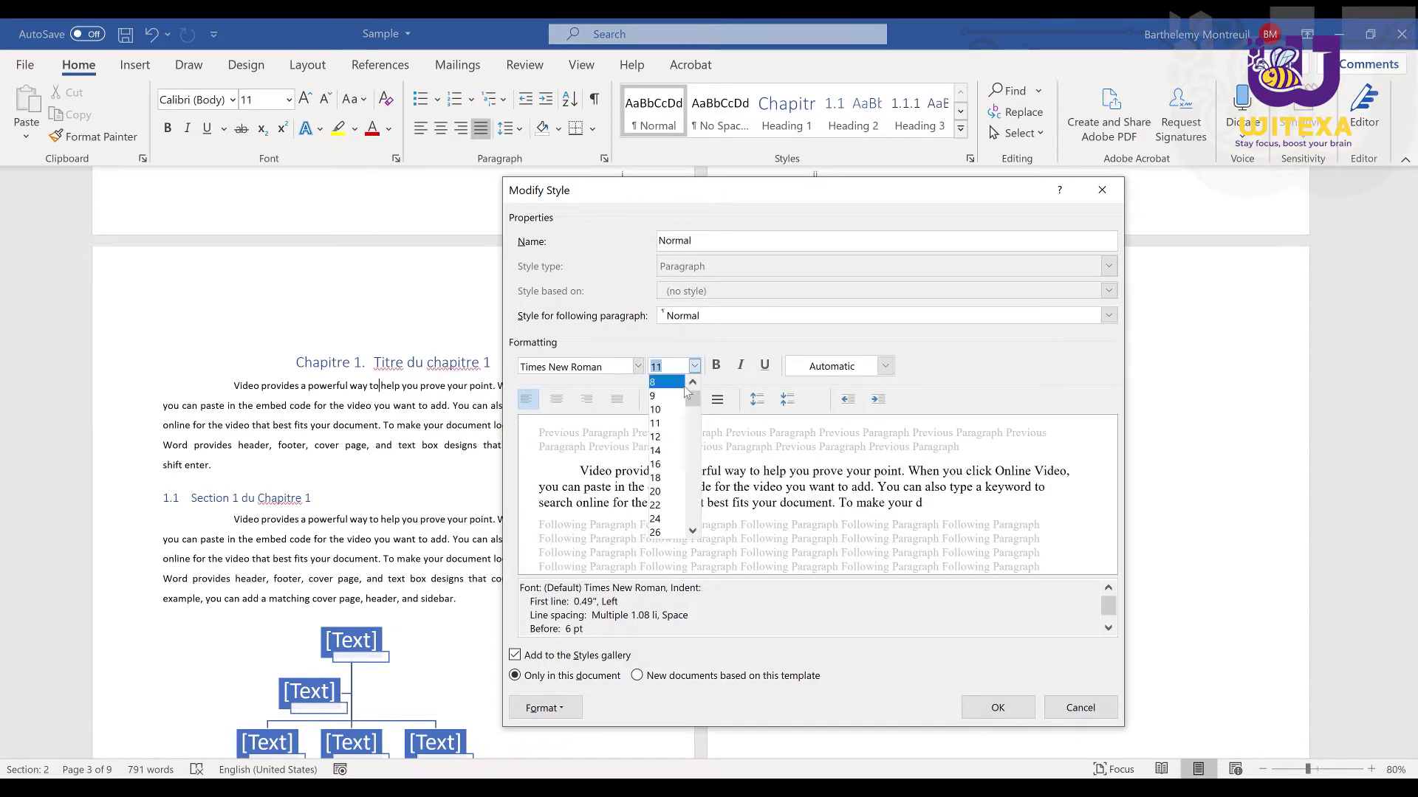
{"action": "left_click", "coordinate": [655, 437]}
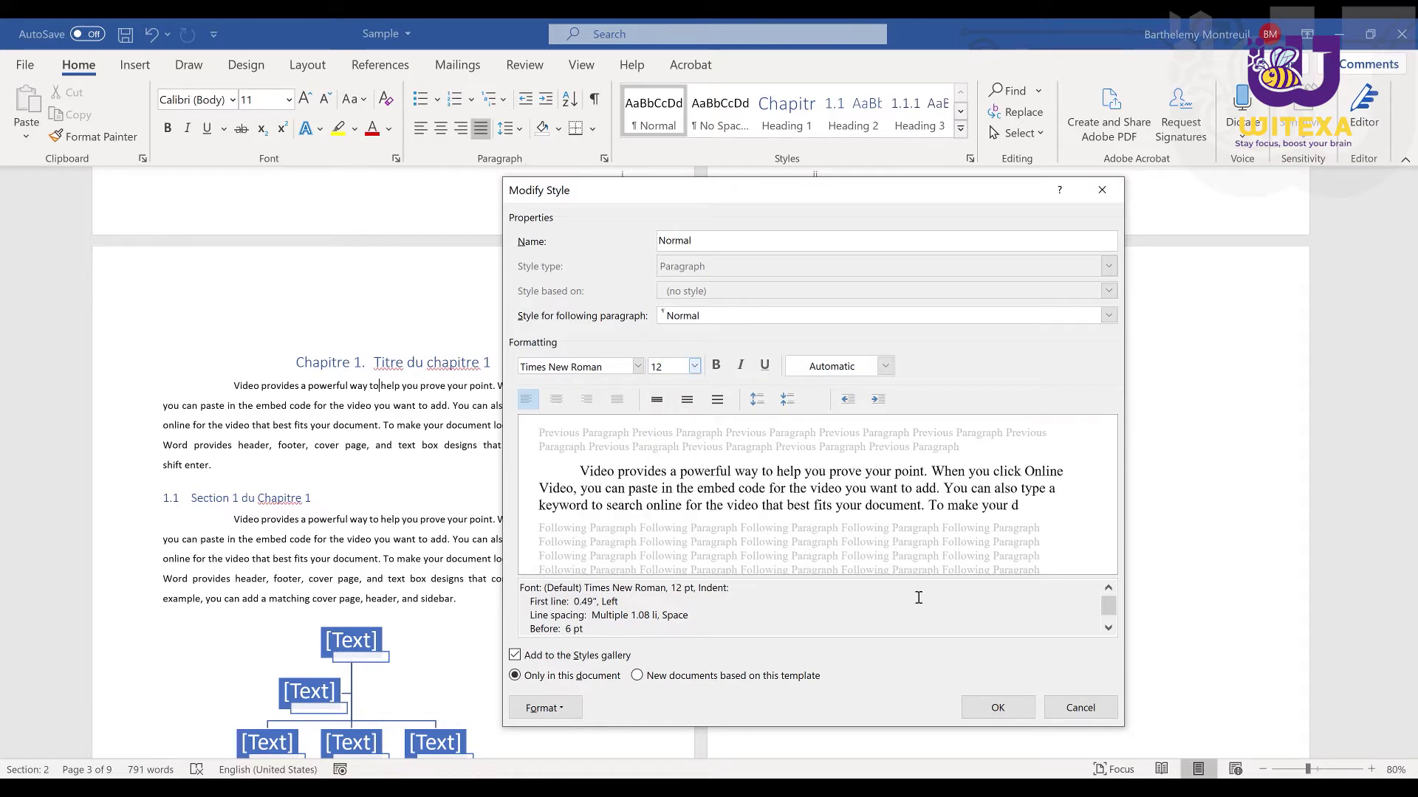
{"action": "left_click", "coordinate": [1022, 707]}
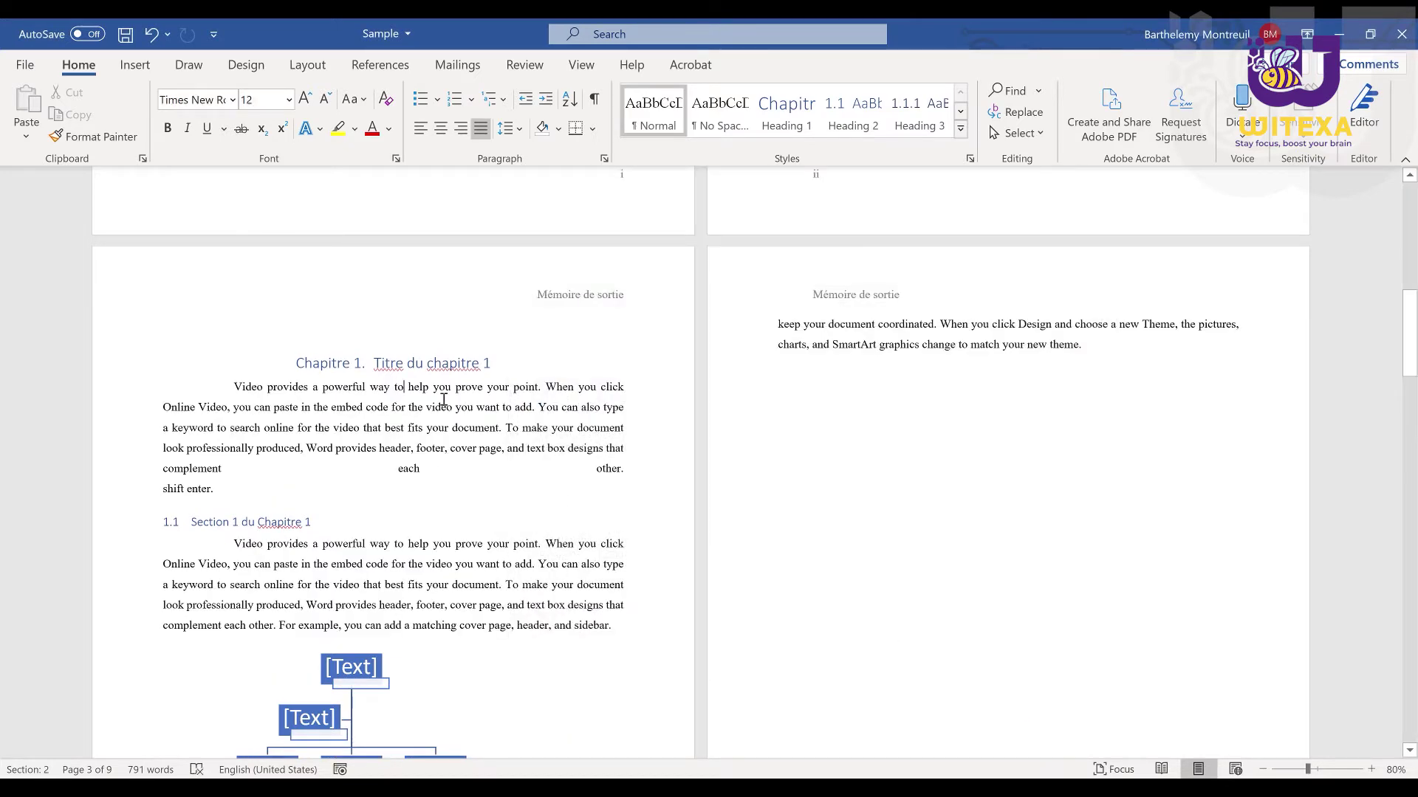
Step: Modify the Heading 1 style used by the Chapitre 1 title to bold Times New Roman at 16 pt
{"action": "left_click", "coordinate": [396, 362]}
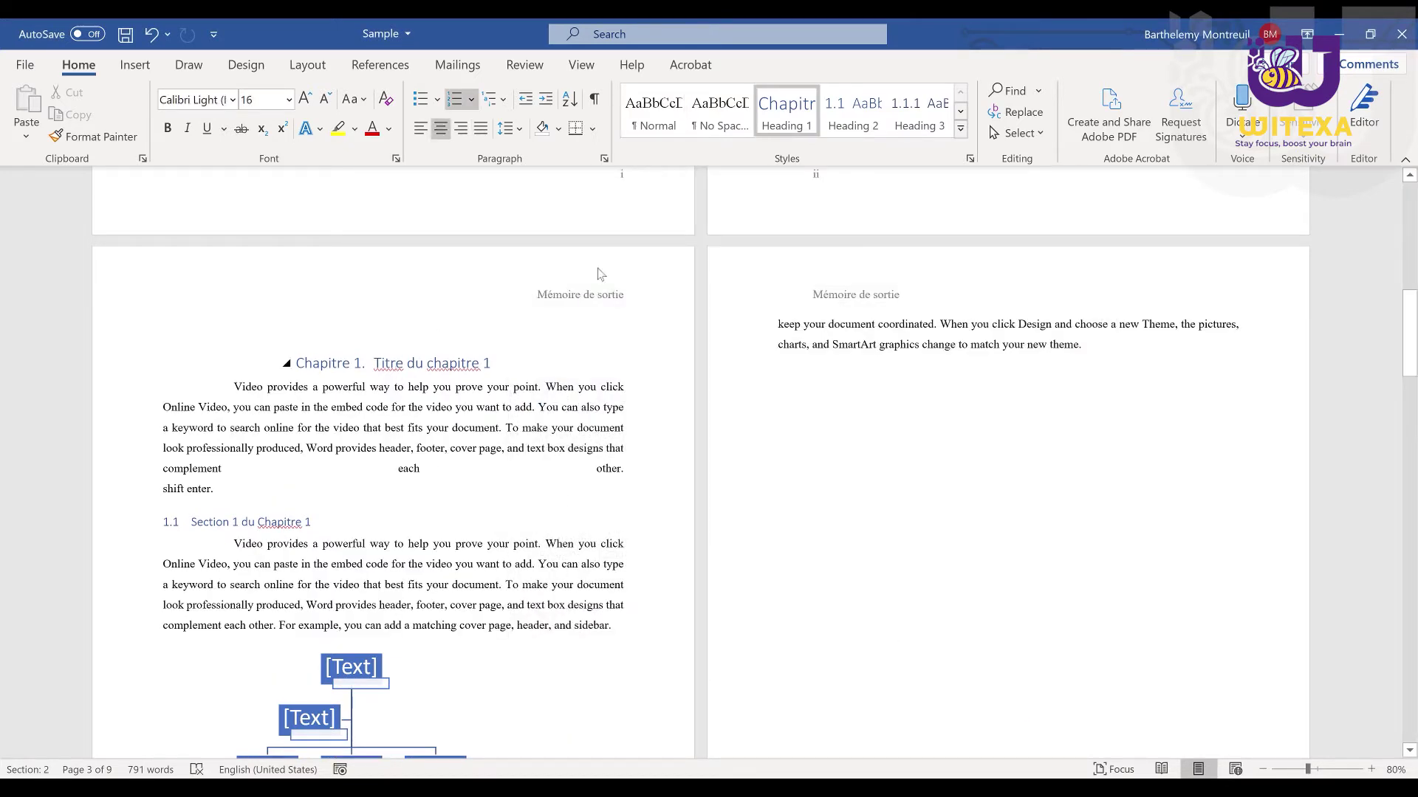
{"action": "right_click", "coordinate": [787, 131]}
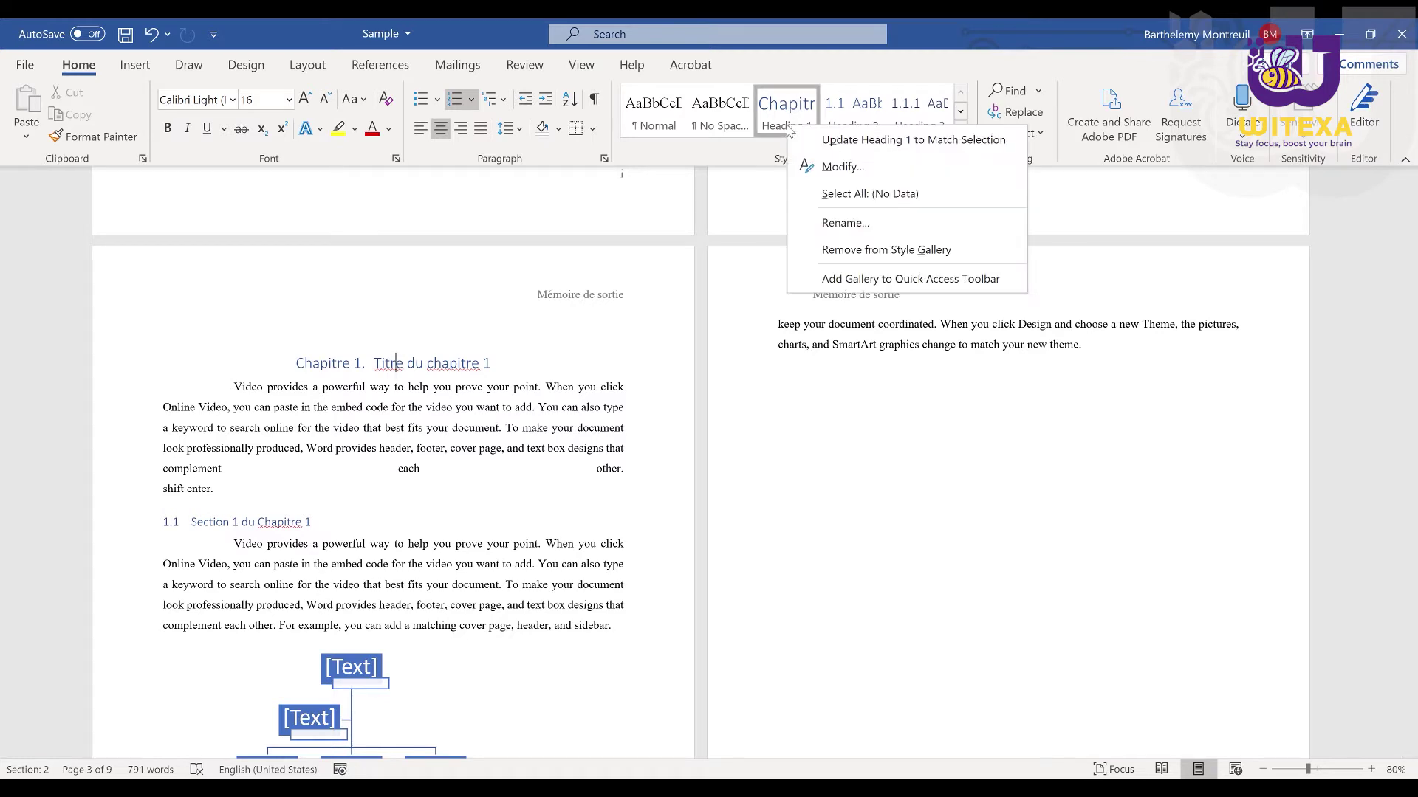
{"action": "left_click", "coordinate": [835, 171]}
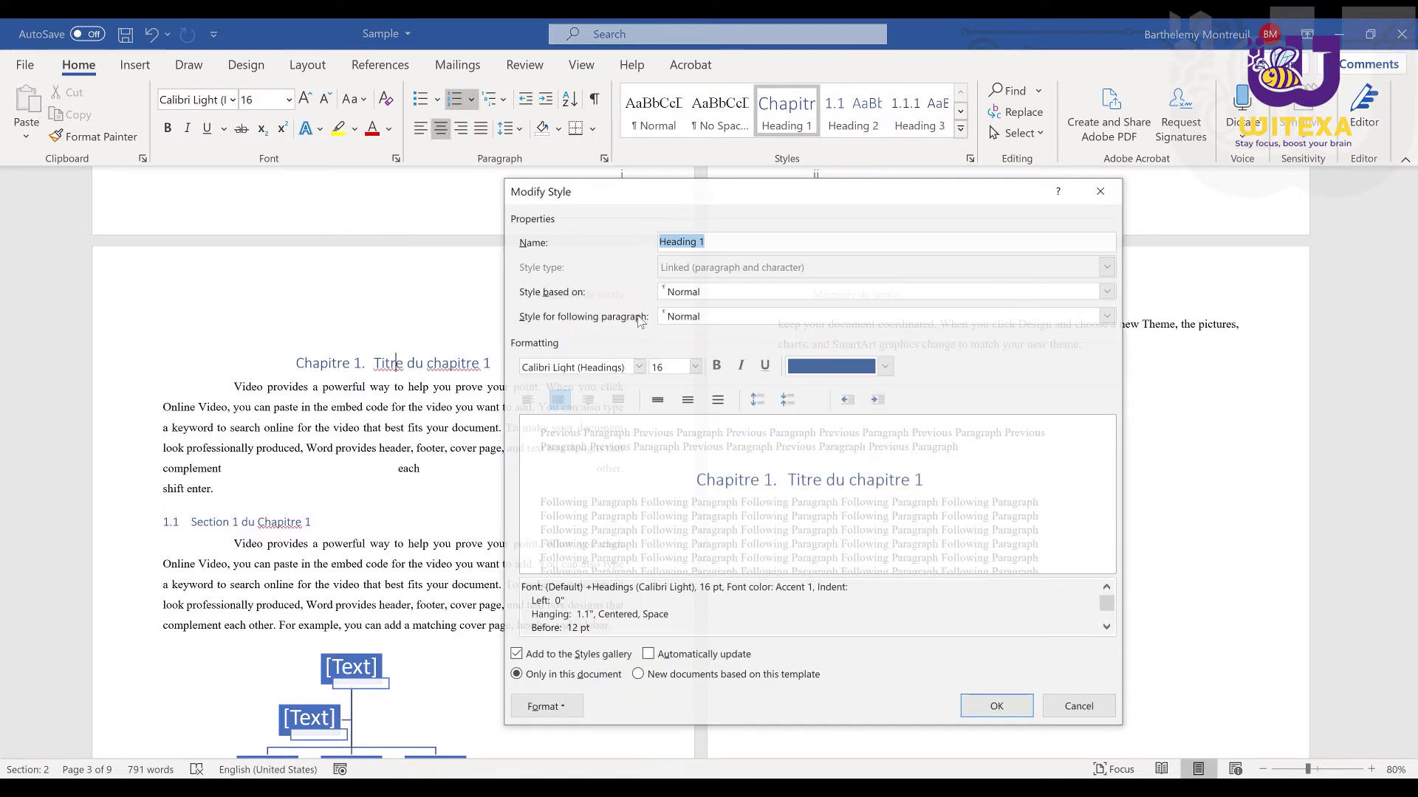
{"action": "left_click", "coordinate": [637, 366]}
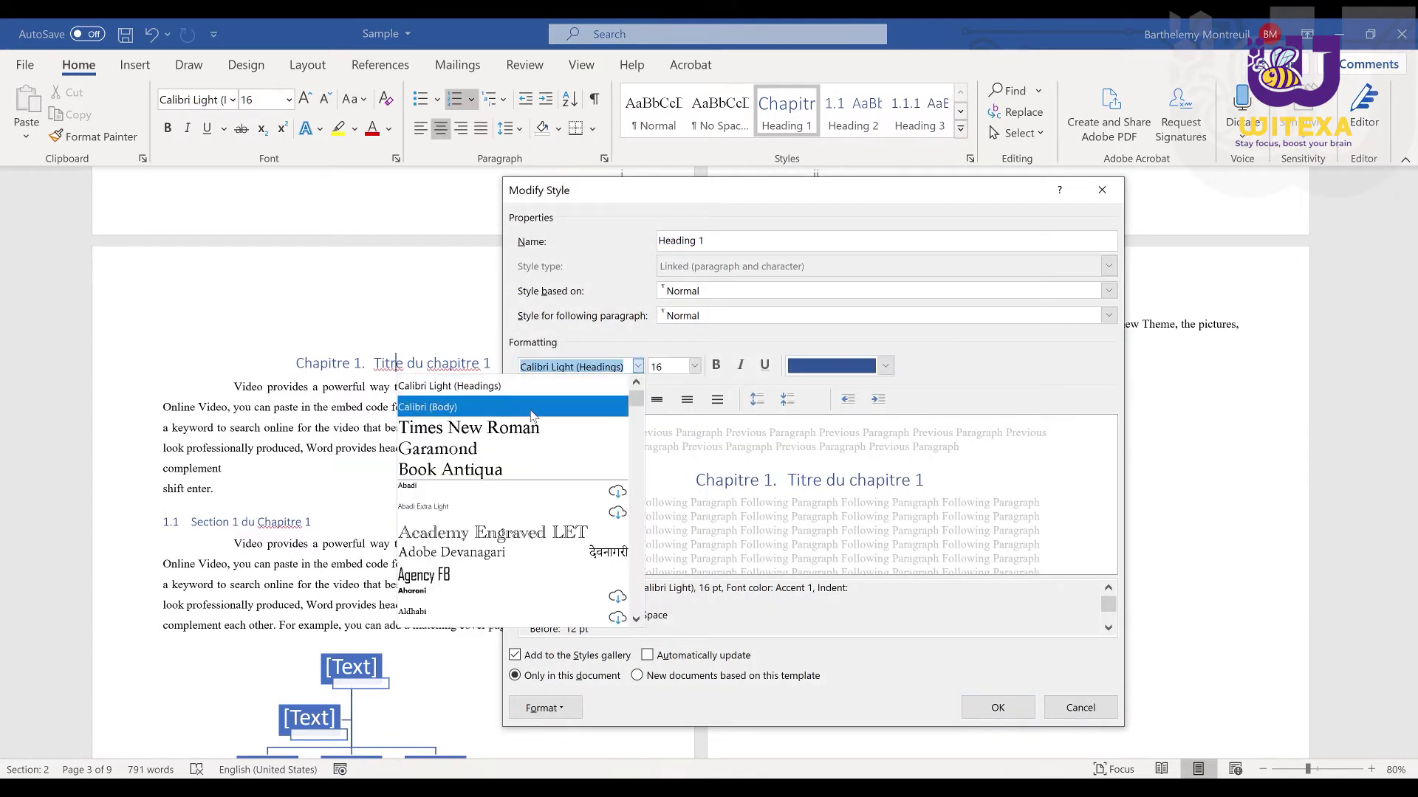
{"action": "left_click", "coordinate": [606, 428]}
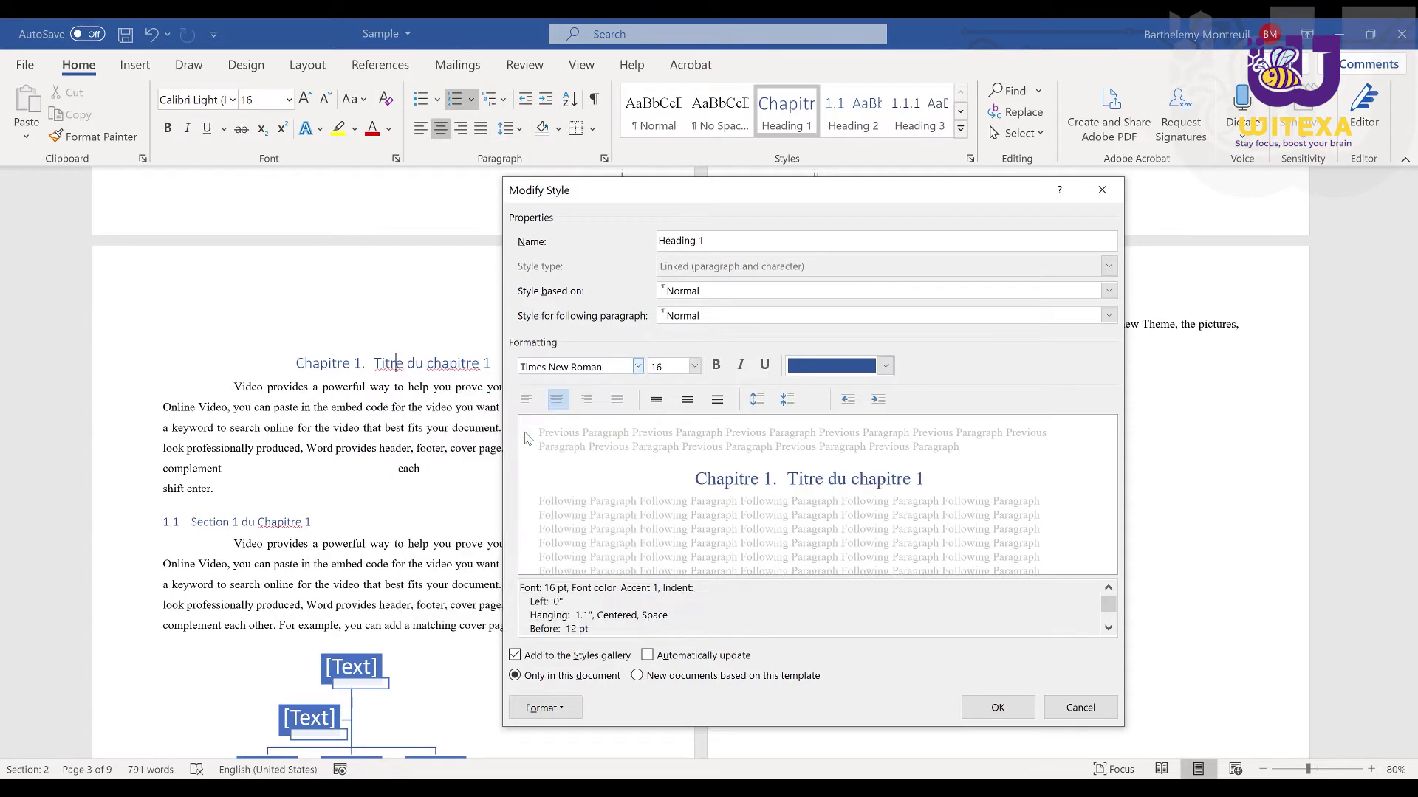
{"action": "left_click", "coordinate": [694, 366]}
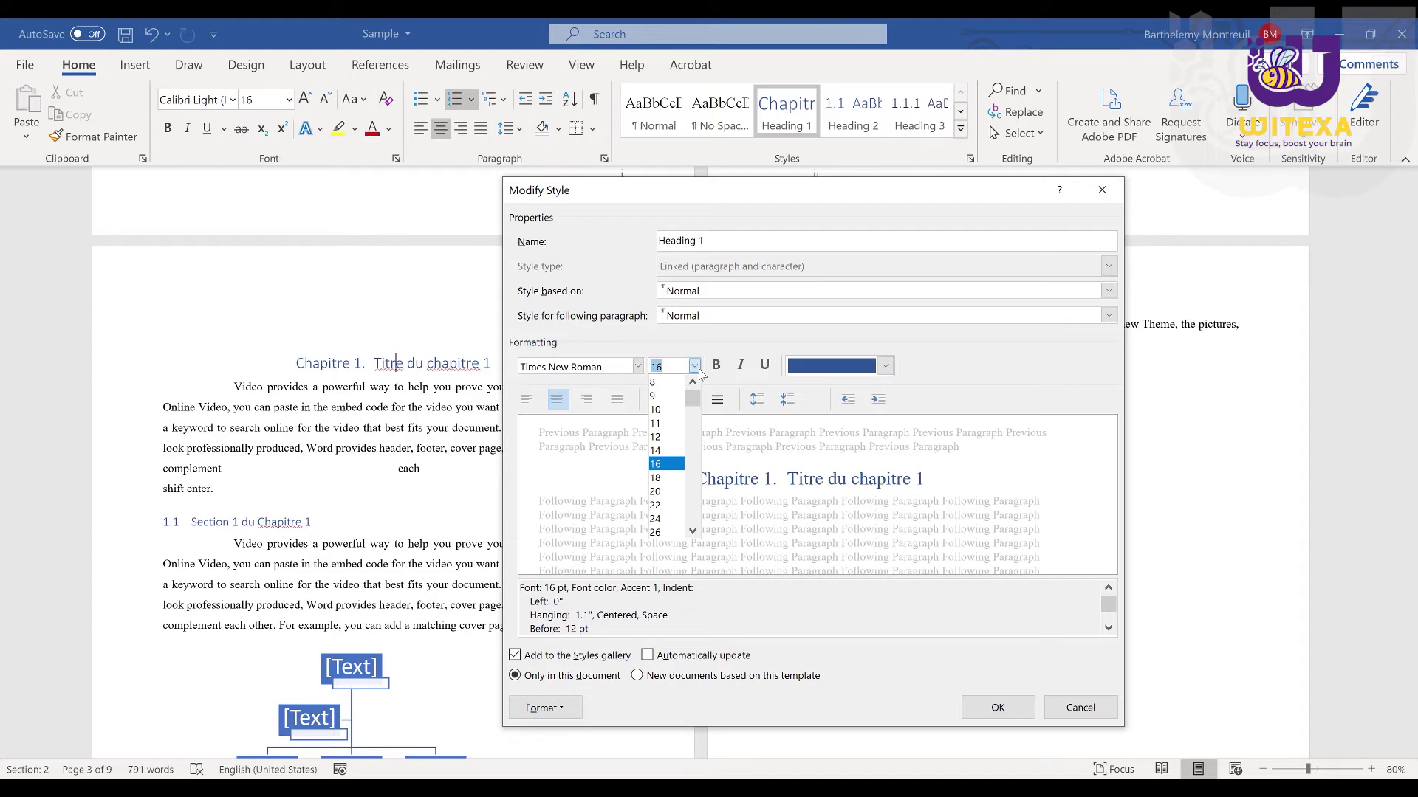
{"action": "left_click", "coordinate": [655, 463]}
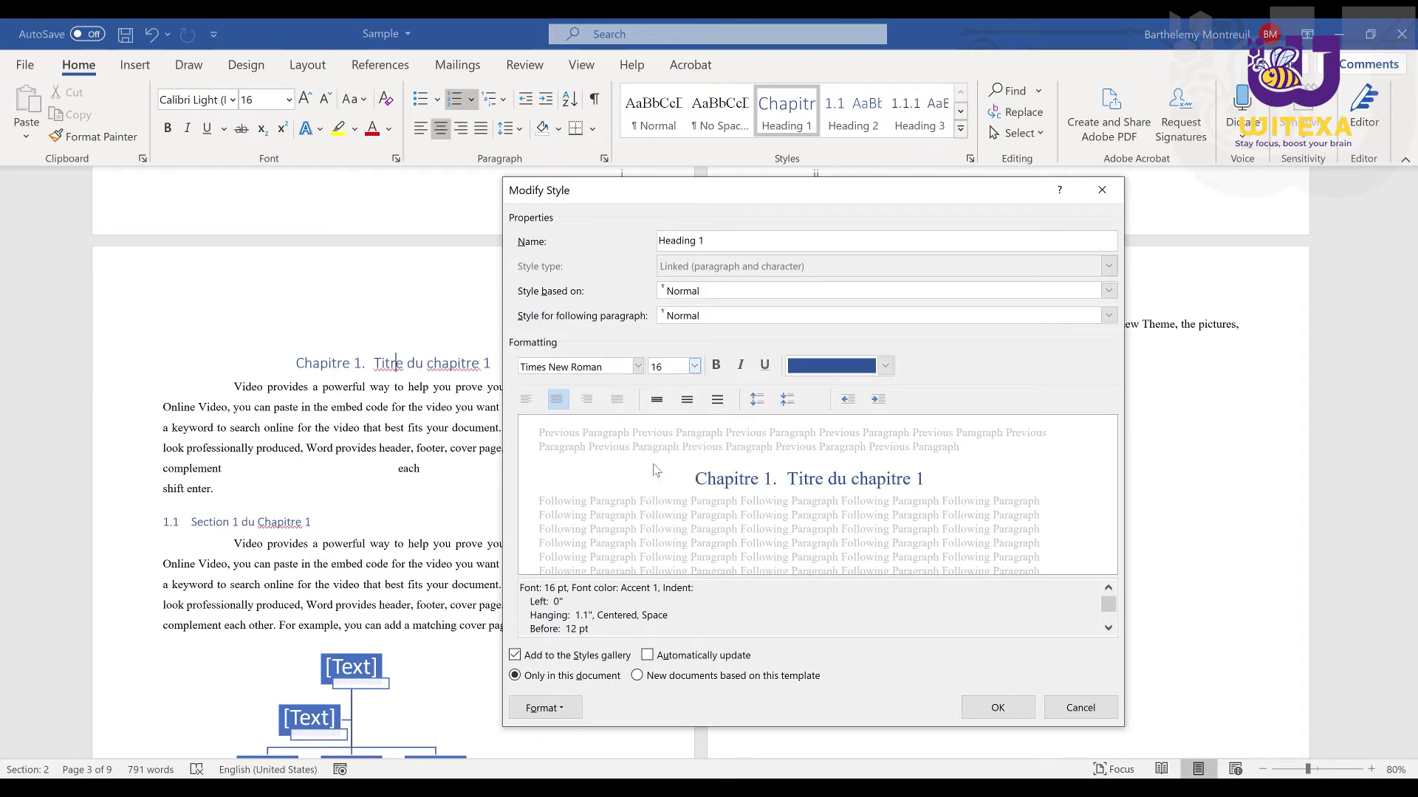
{"action": "left_click", "coordinate": [716, 366]}
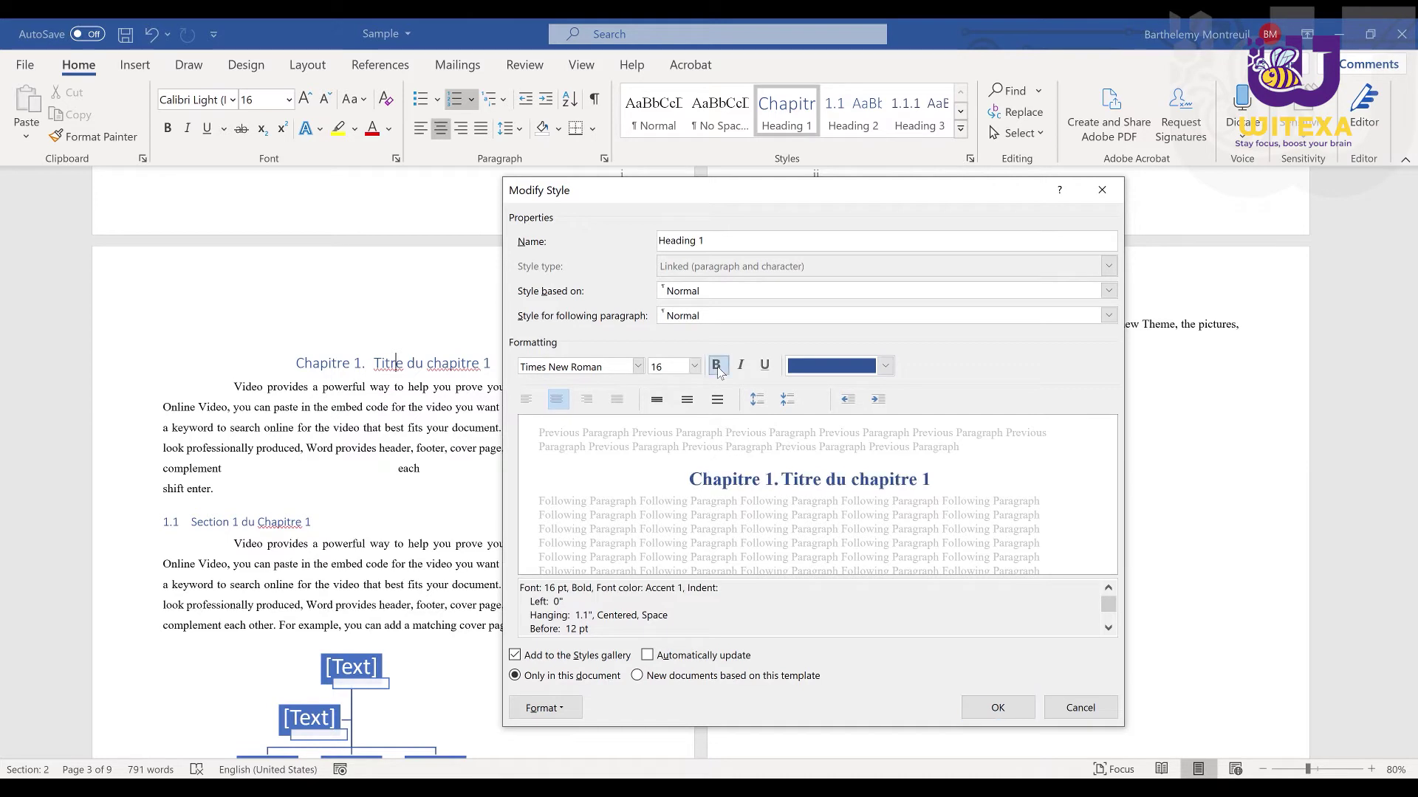
{"action": "left_click", "coordinate": [995, 708]}
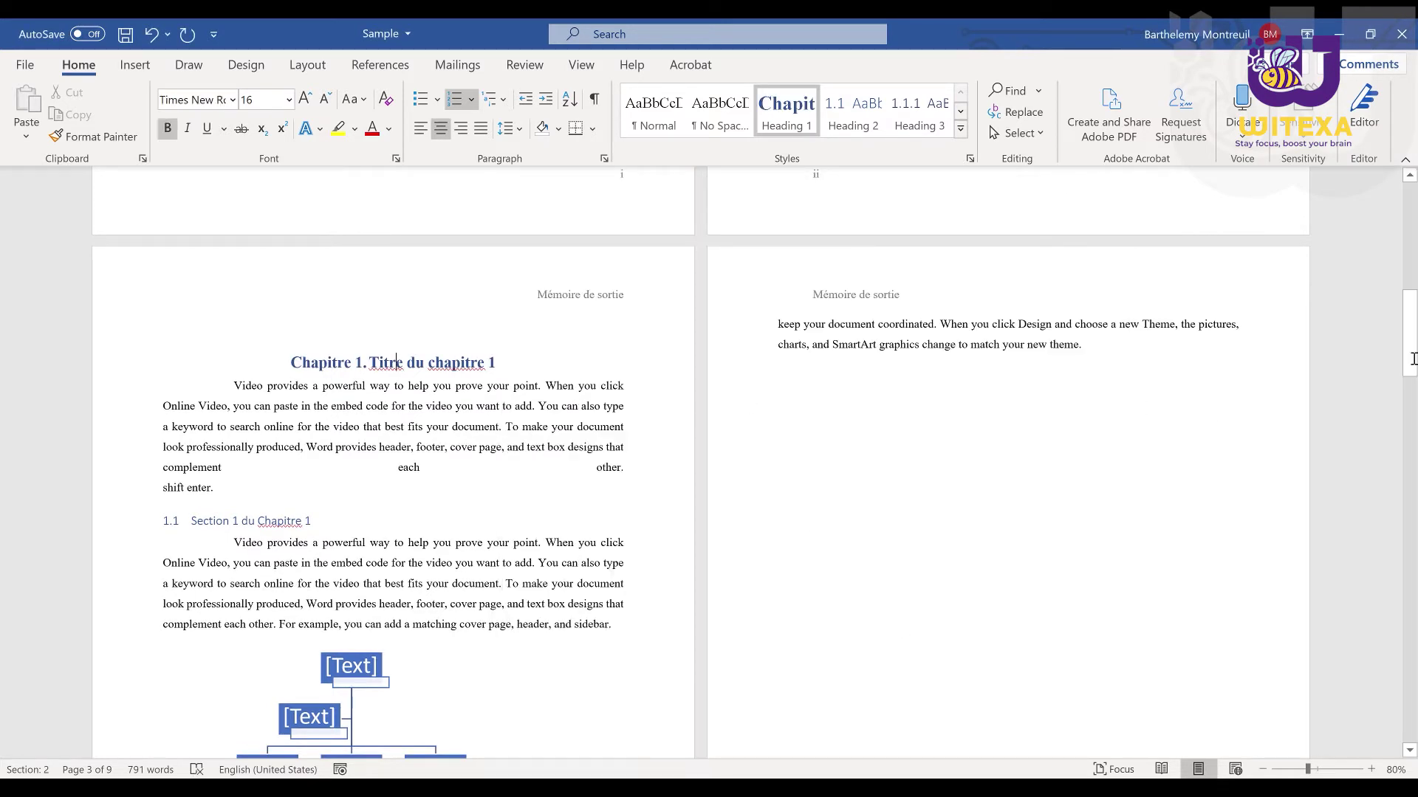
Step: Modify the Heading 2 style used by the section 1.1 title to Times New Roman at 14 pt
{"action": "left_click_drag", "start_coordinate": [1411, 347], "coordinate": [1412, 354]}
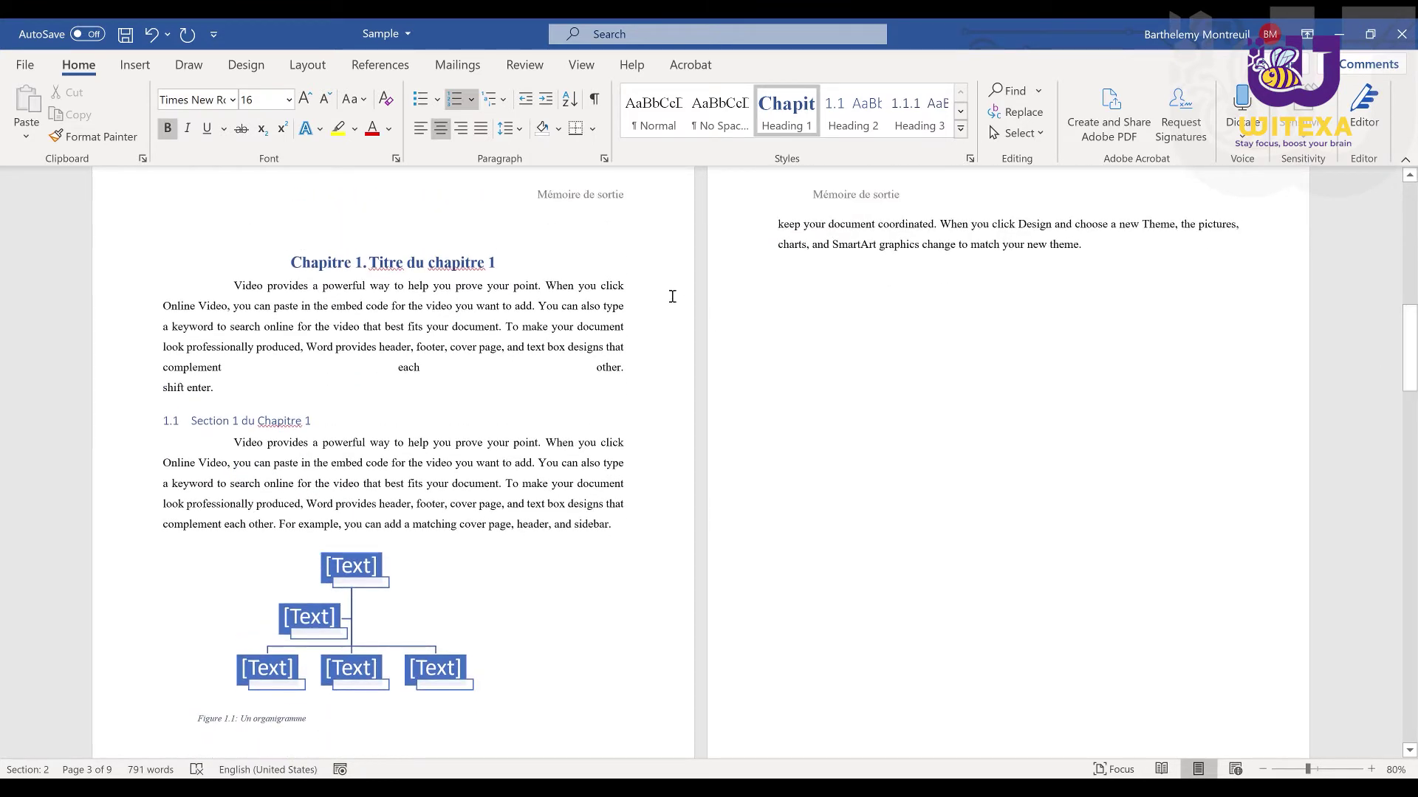
{"action": "left_click", "coordinate": [288, 420]}
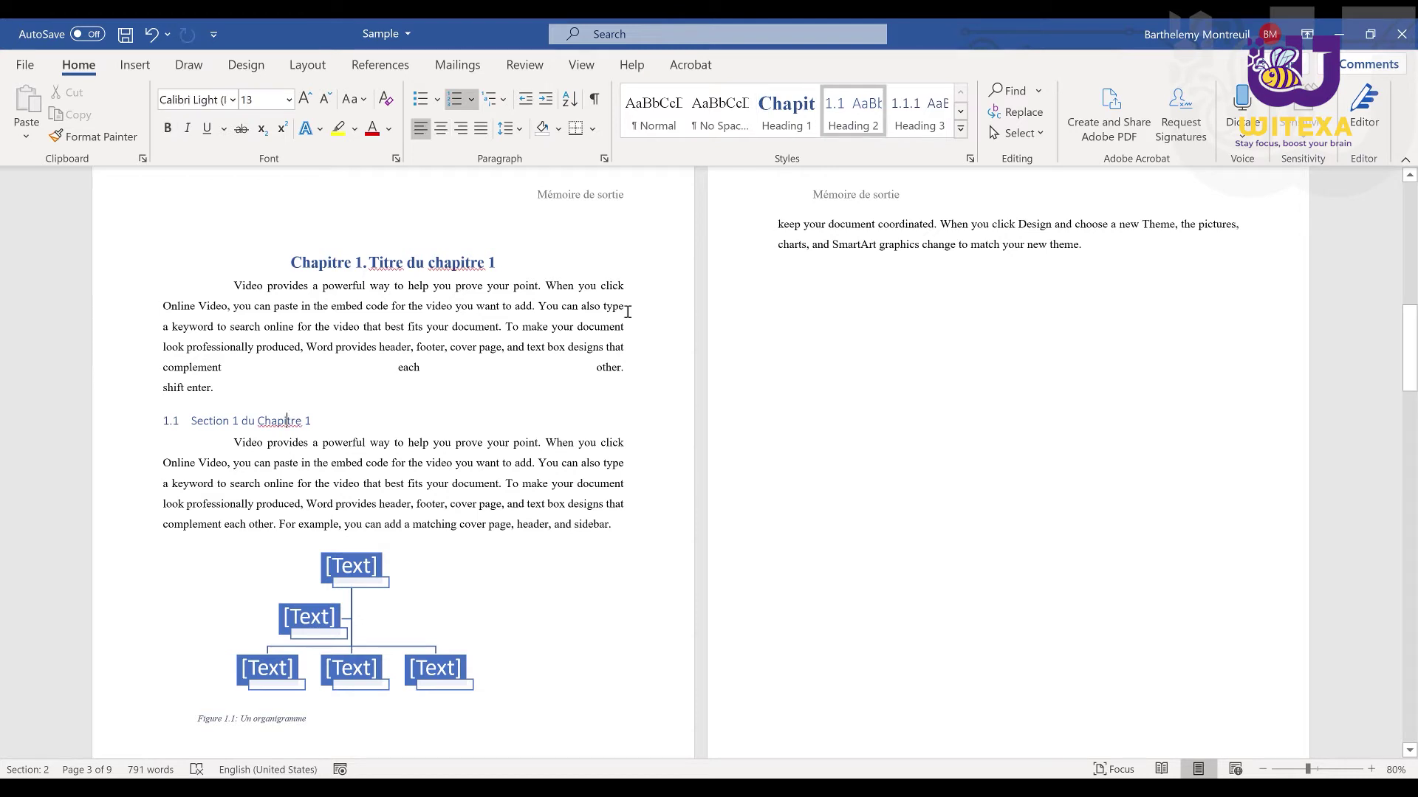
{"action": "right_click", "coordinate": [873, 111]}
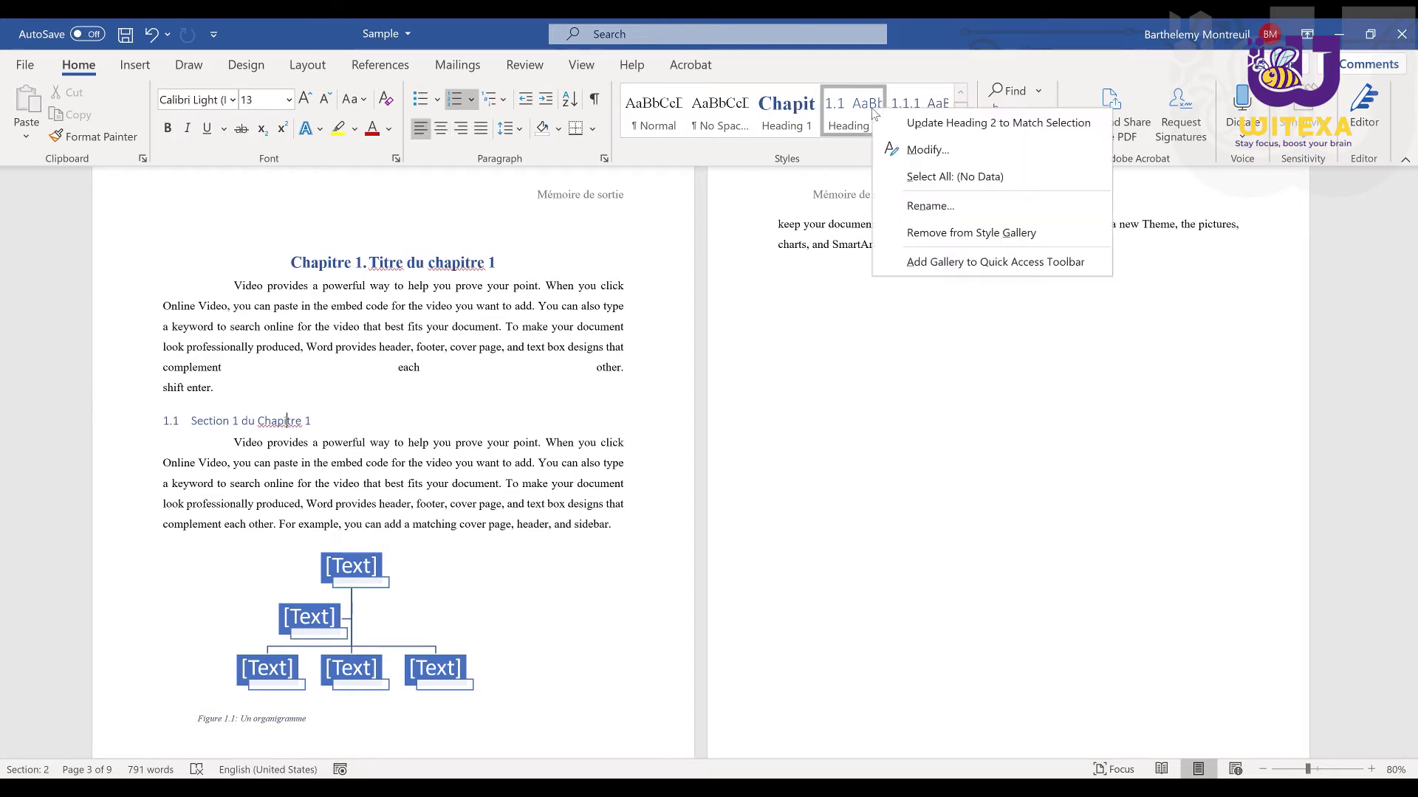
{"action": "left_click", "coordinate": [928, 149]}
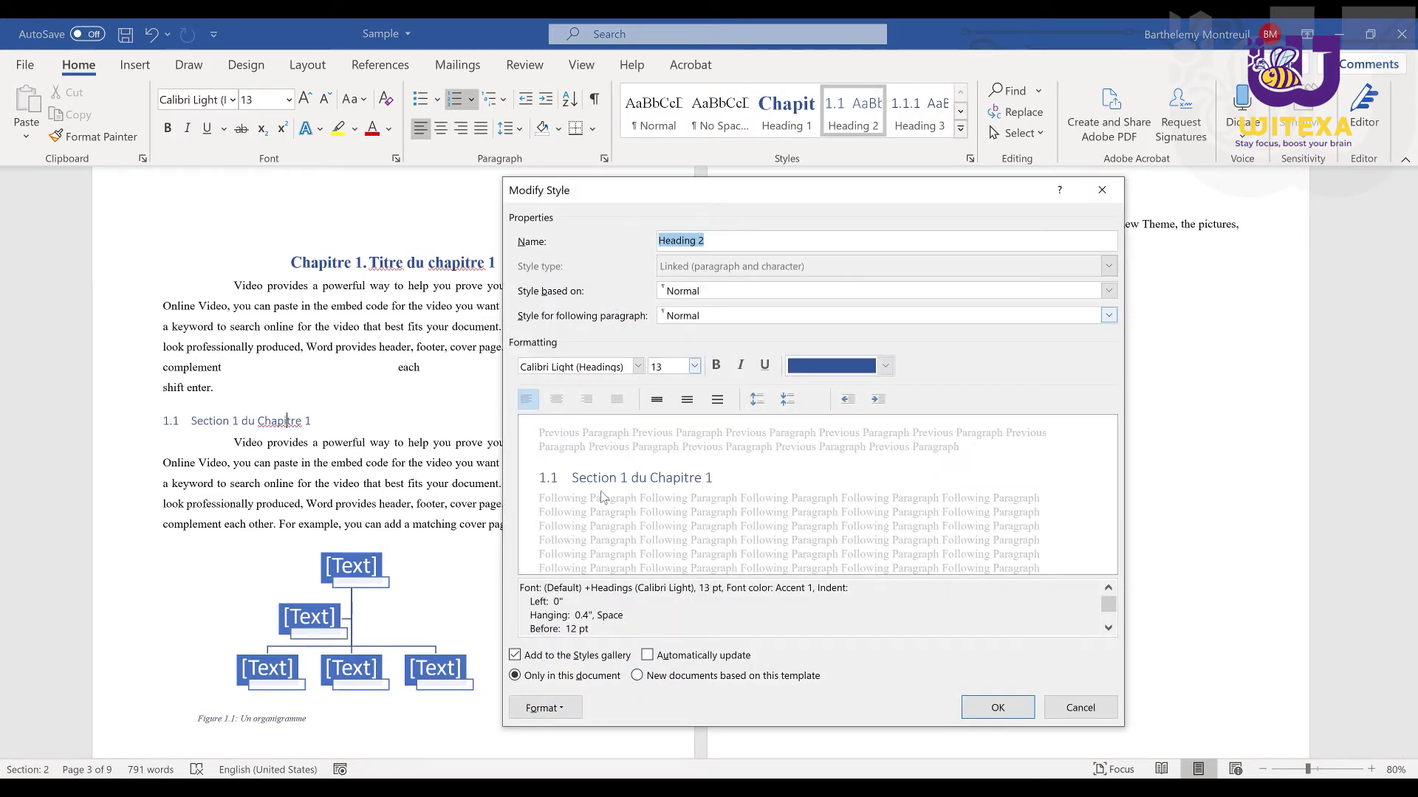
{"action": "left_click", "coordinate": [638, 367]}
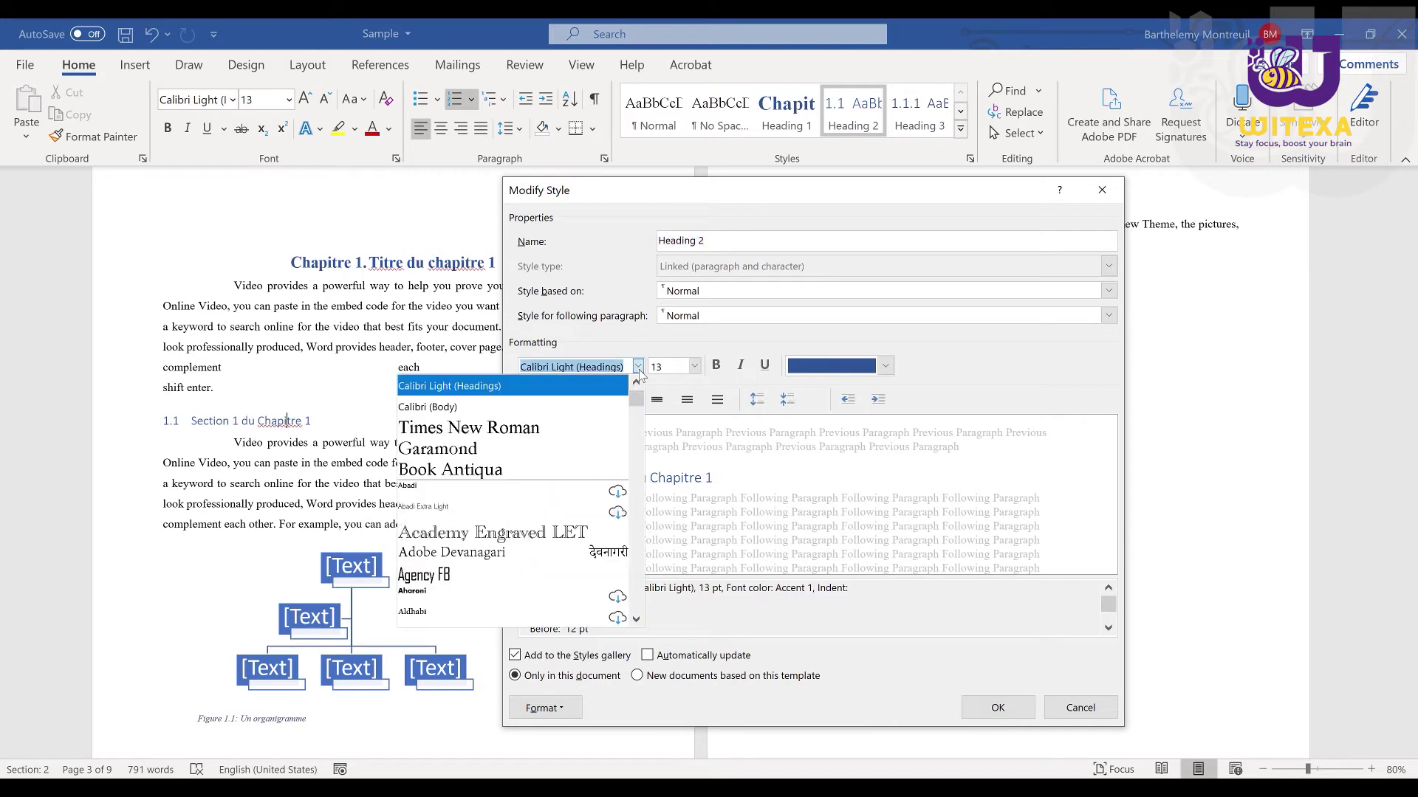
{"action": "left_click", "coordinate": [550, 433]}
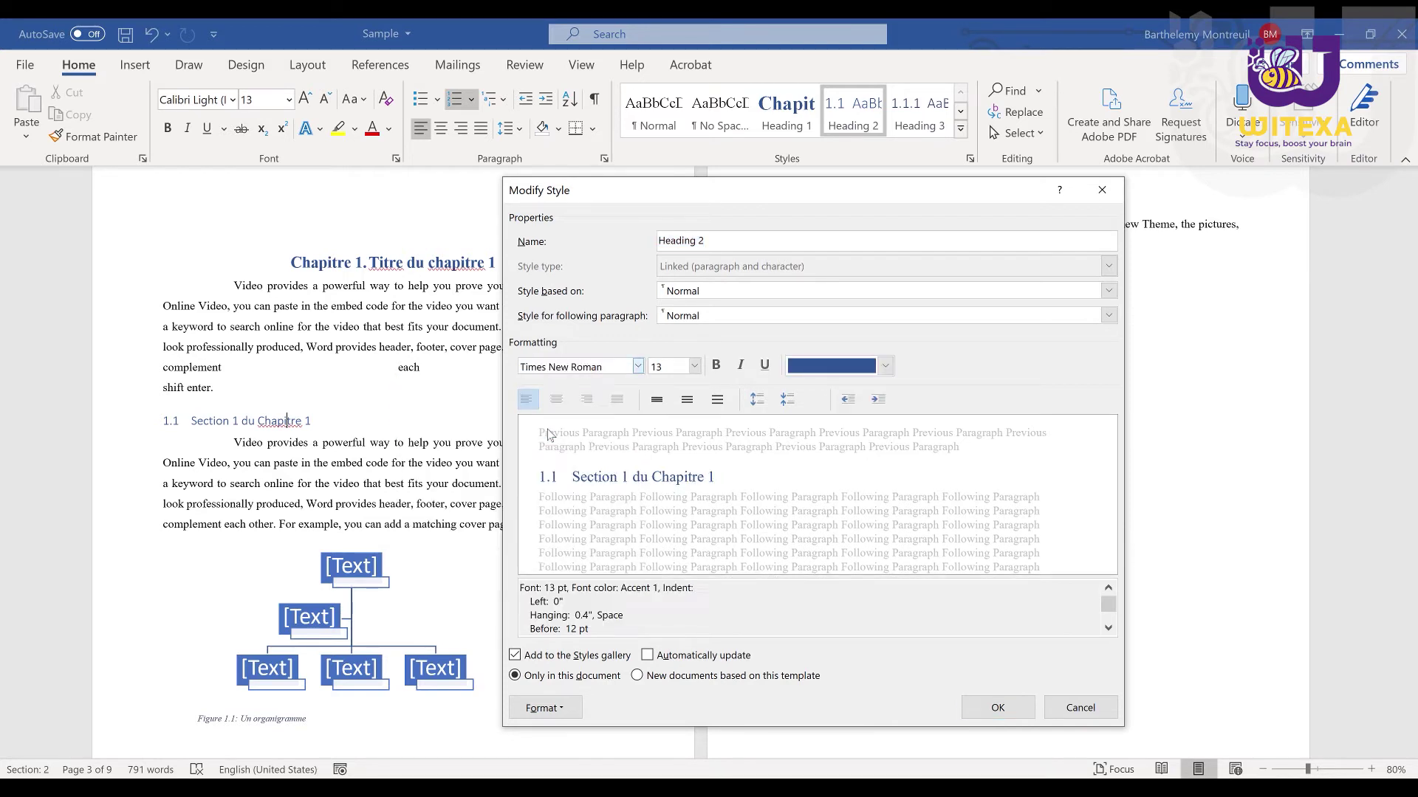
{"action": "left_click", "coordinate": [694, 367]}
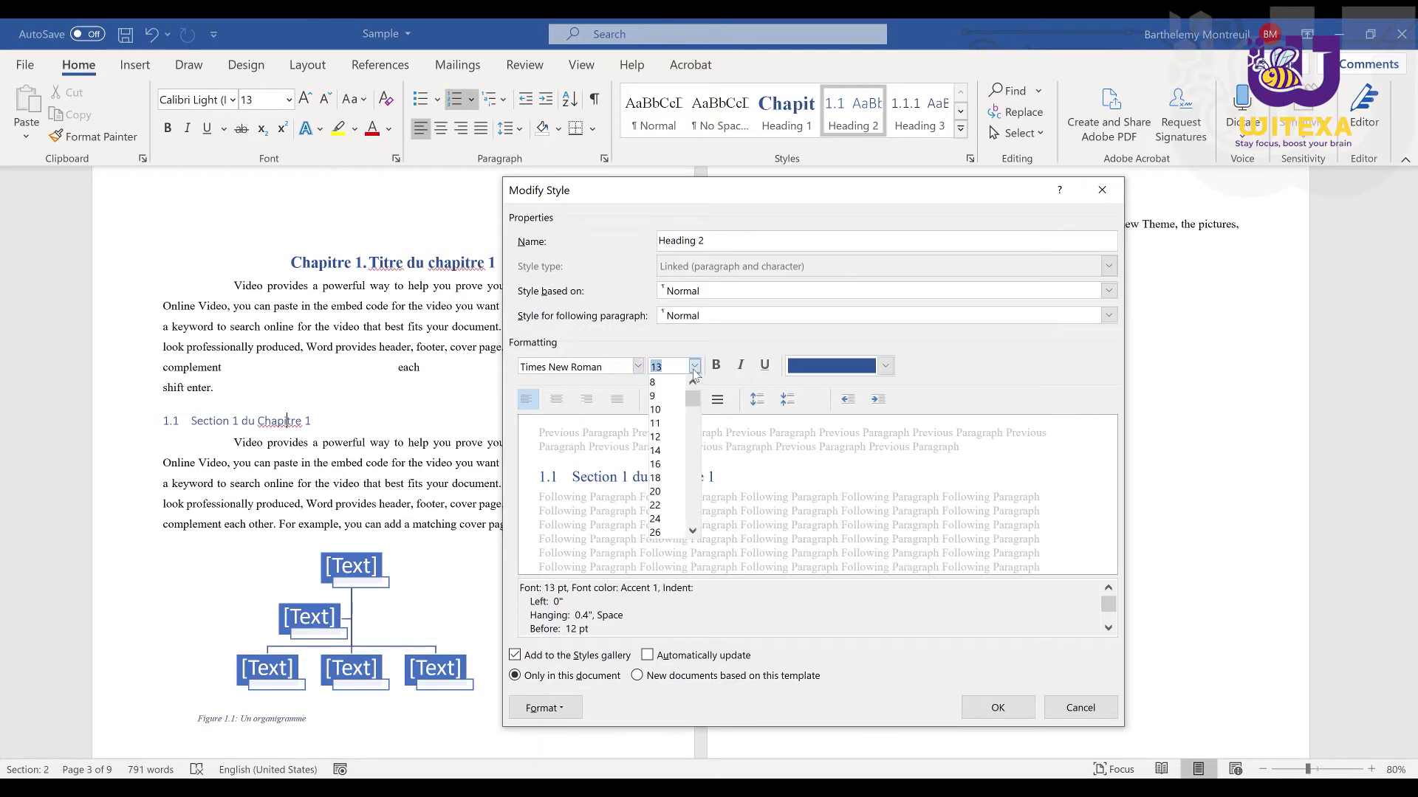
{"action": "left_click", "coordinate": [694, 370]}
{"action": "left_click", "coordinate": [695, 373]}
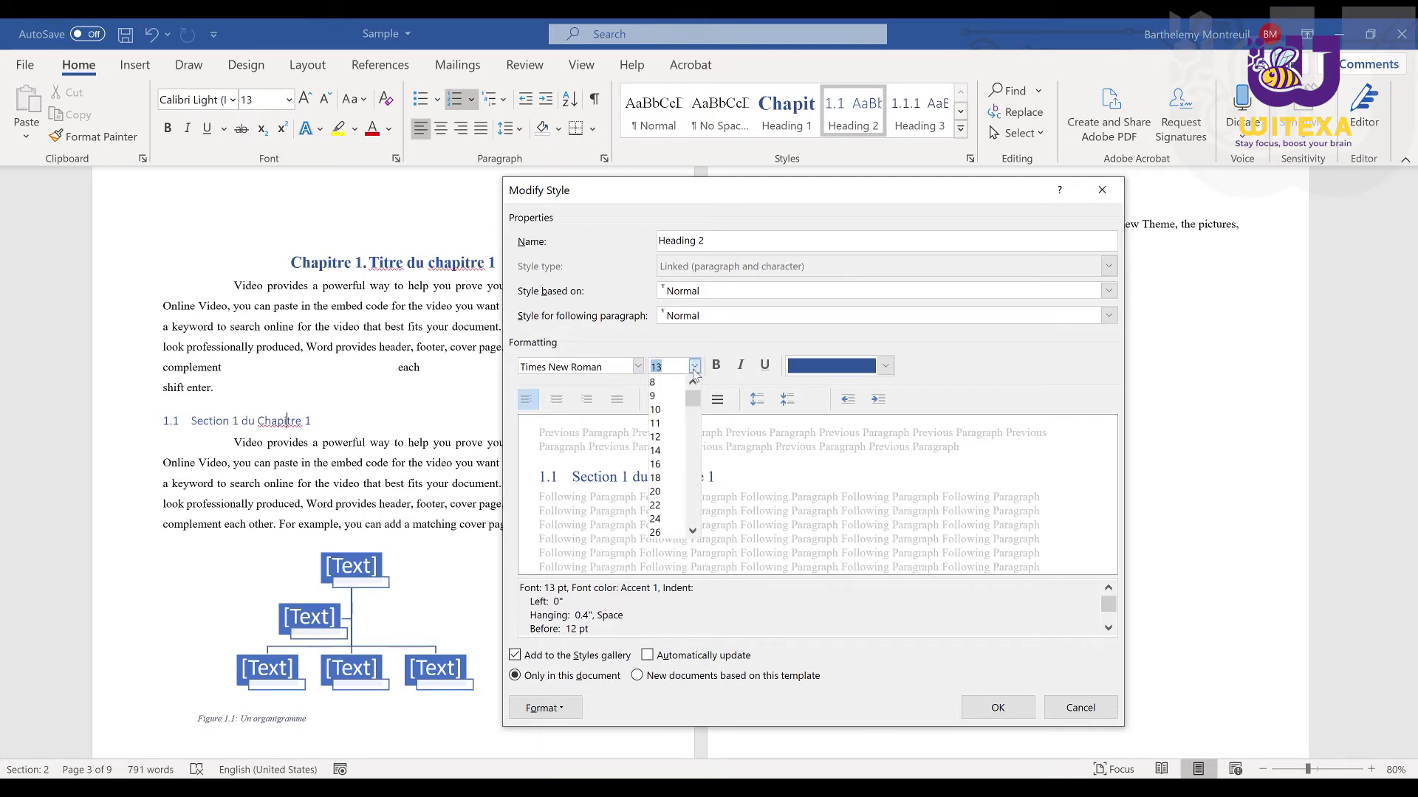
{"action": "left_click", "coordinate": [667, 451]}
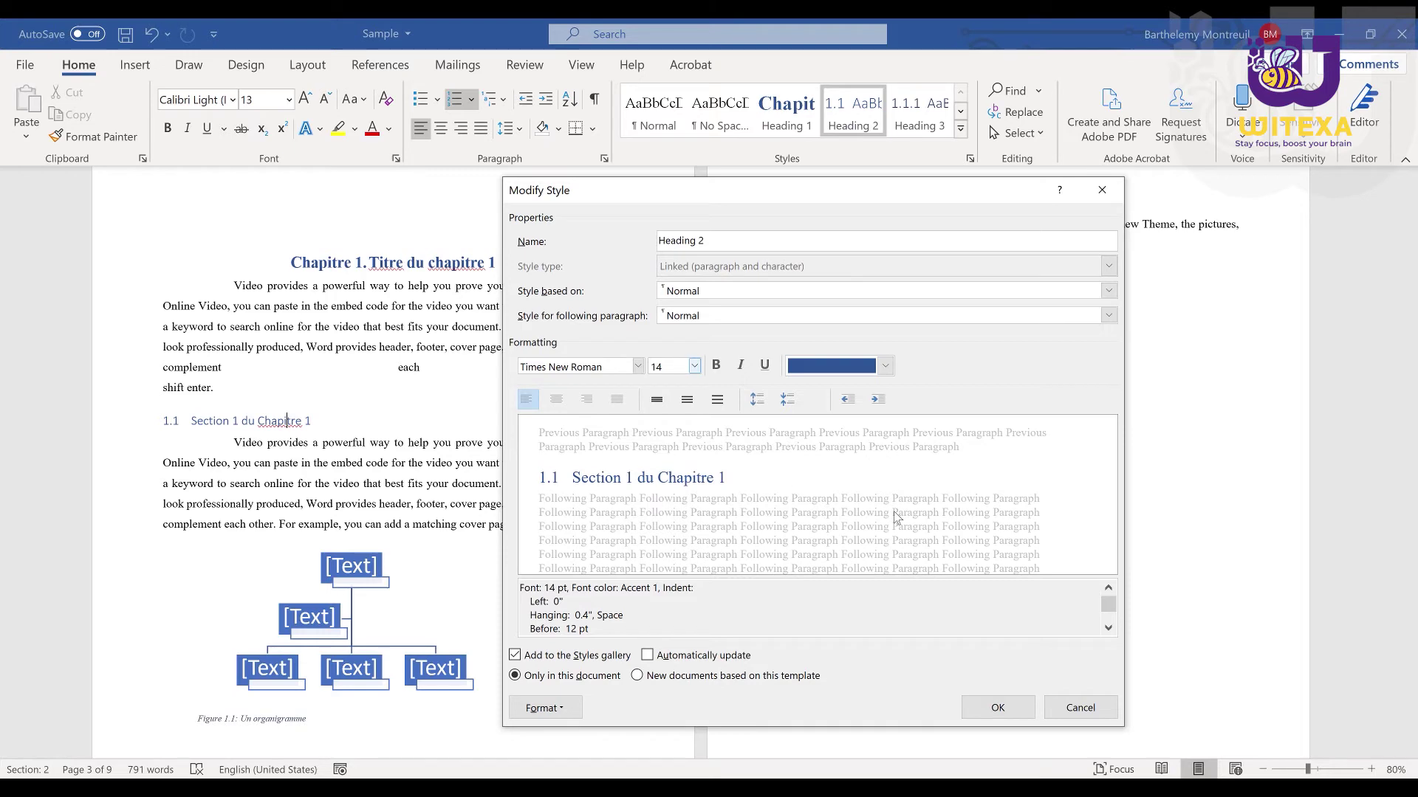
{"action": "left_click", "coordinate": [996, 707]}
{"action": "key", "text": "ctrl+z"}
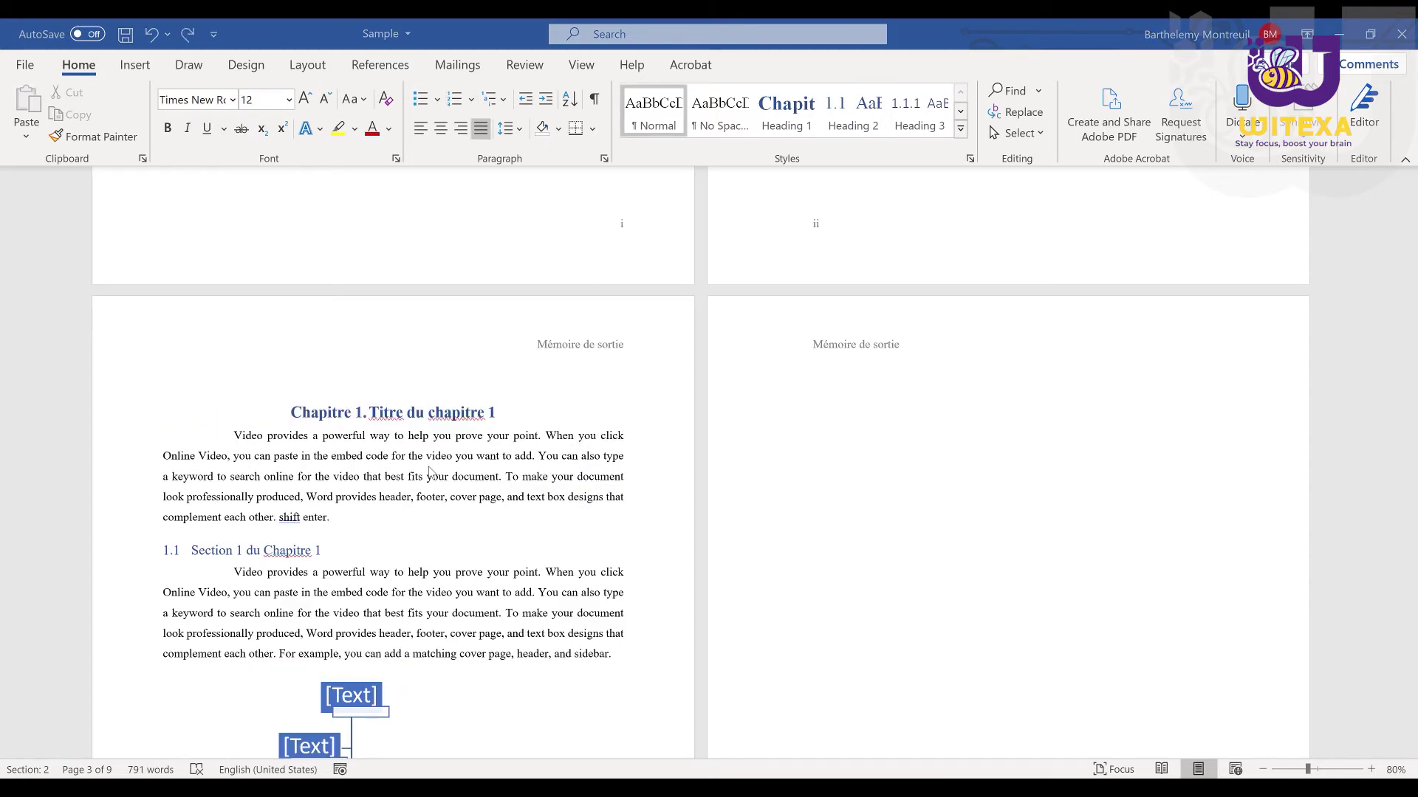
Step: Adjust the list indents of the Chapitre 1 heading number, setting the level 1 text indent to 0.3"
{"action": "left_click", "coordinate": [329, 414]}
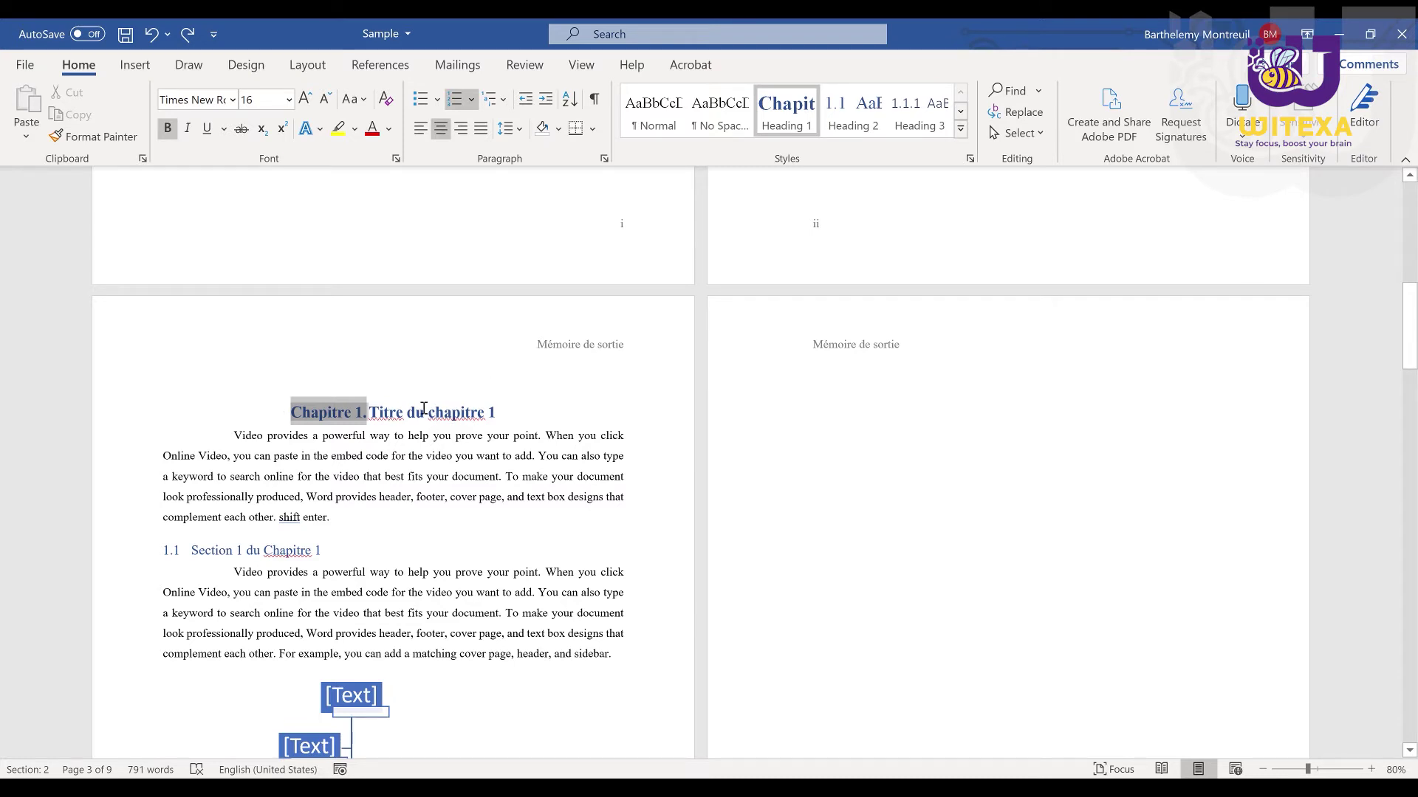
{"action": "right_click", "coordinate": [345, 415]}
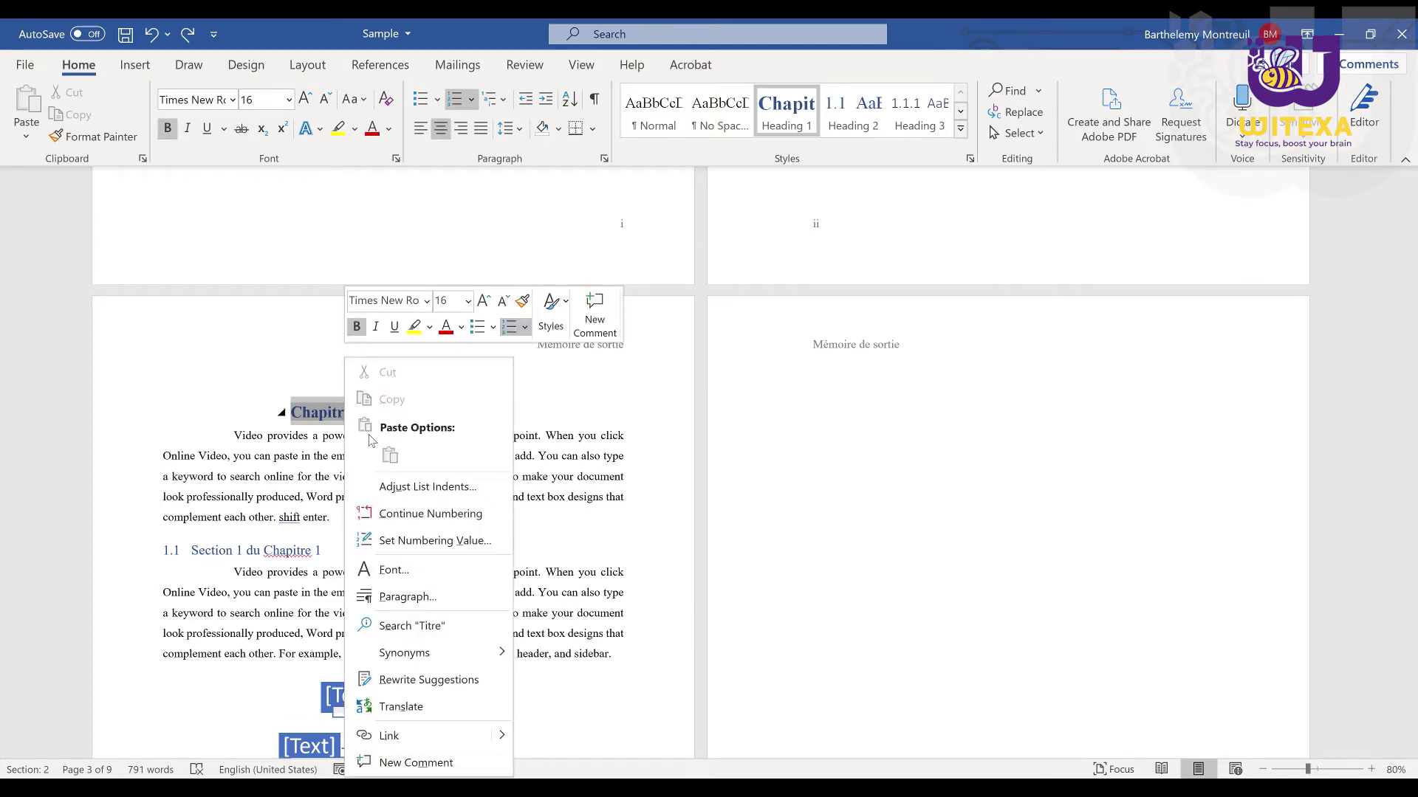
{"action": "left_click", "coordinate": [426, 486]}
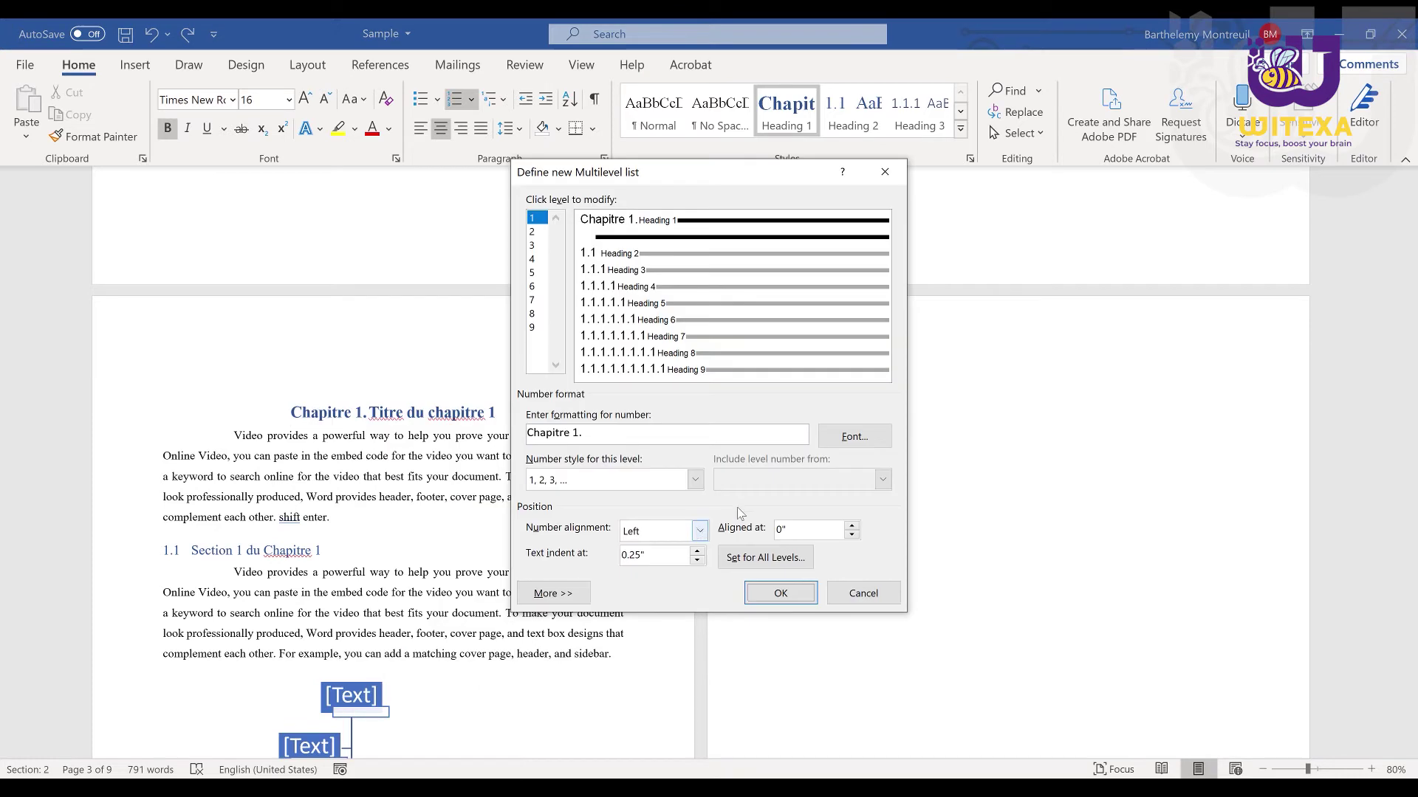
{"action": "left_click", "coordinate": [696, 553]}
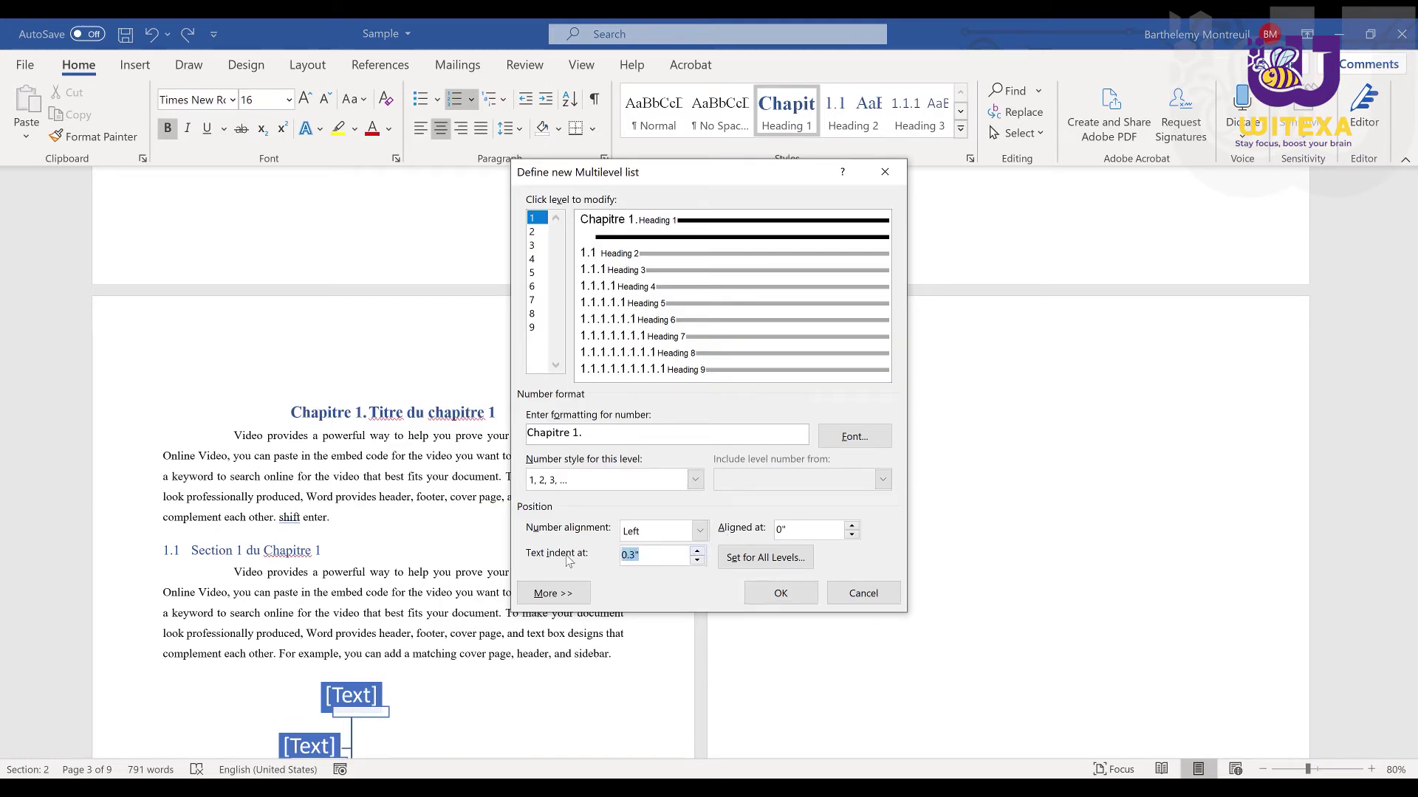
{"action": "key", "text": "Return"}
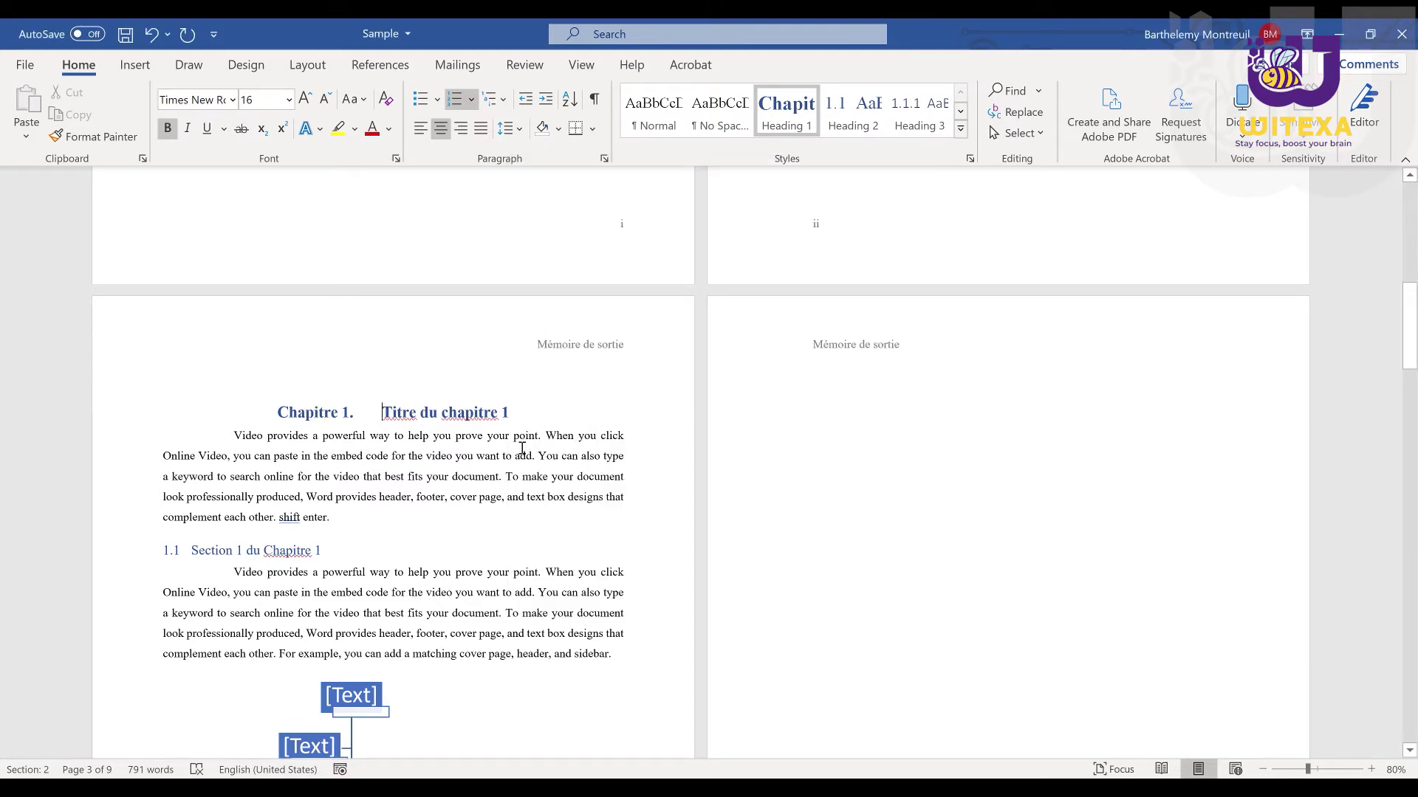
{"action": "key", "text": "ctrl+z"}
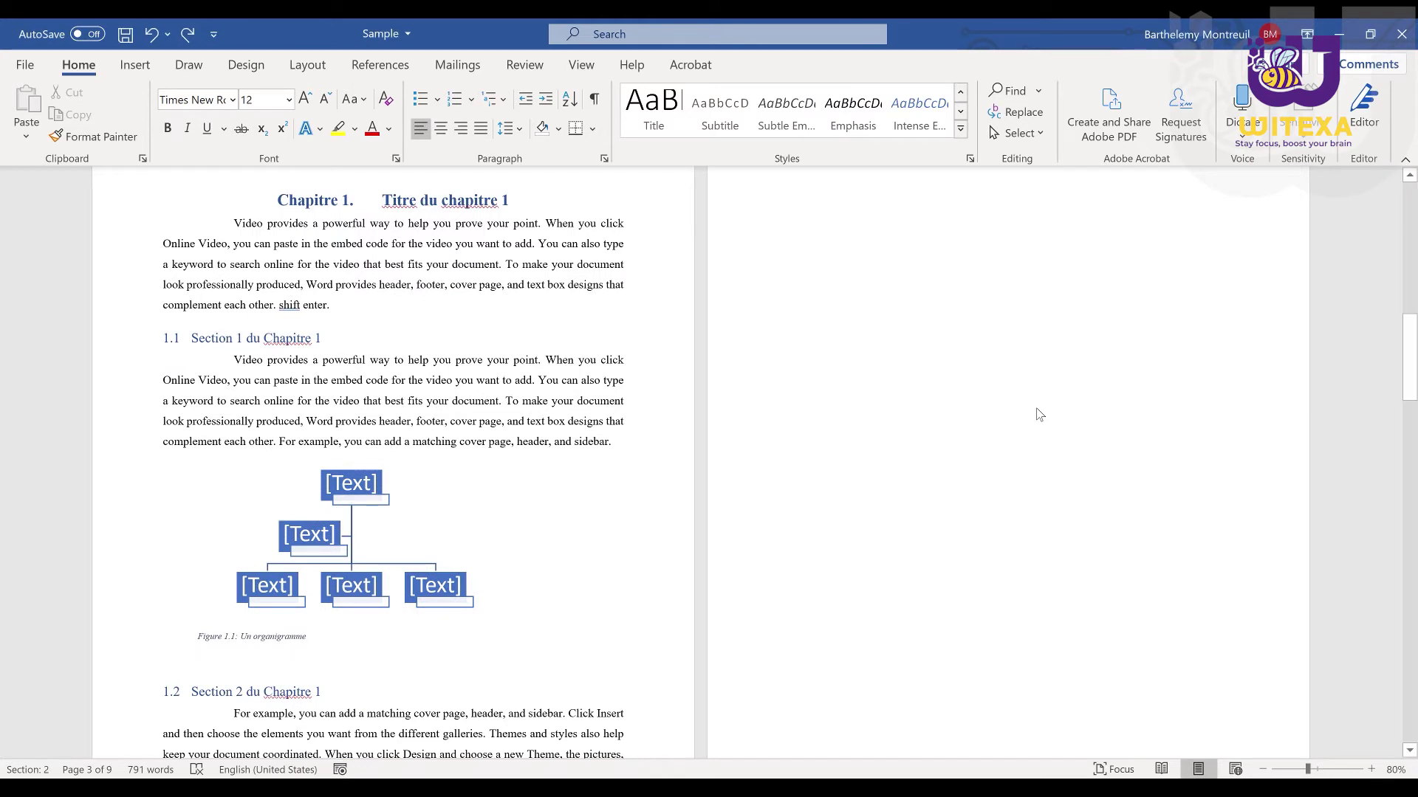
Step: Enter the title "Dédicaces" on the document's empty first page, with the accented é
{"action": "left_click_drag", "start_coordinate": [1411, 384], "coordinate": [1412, 253]}
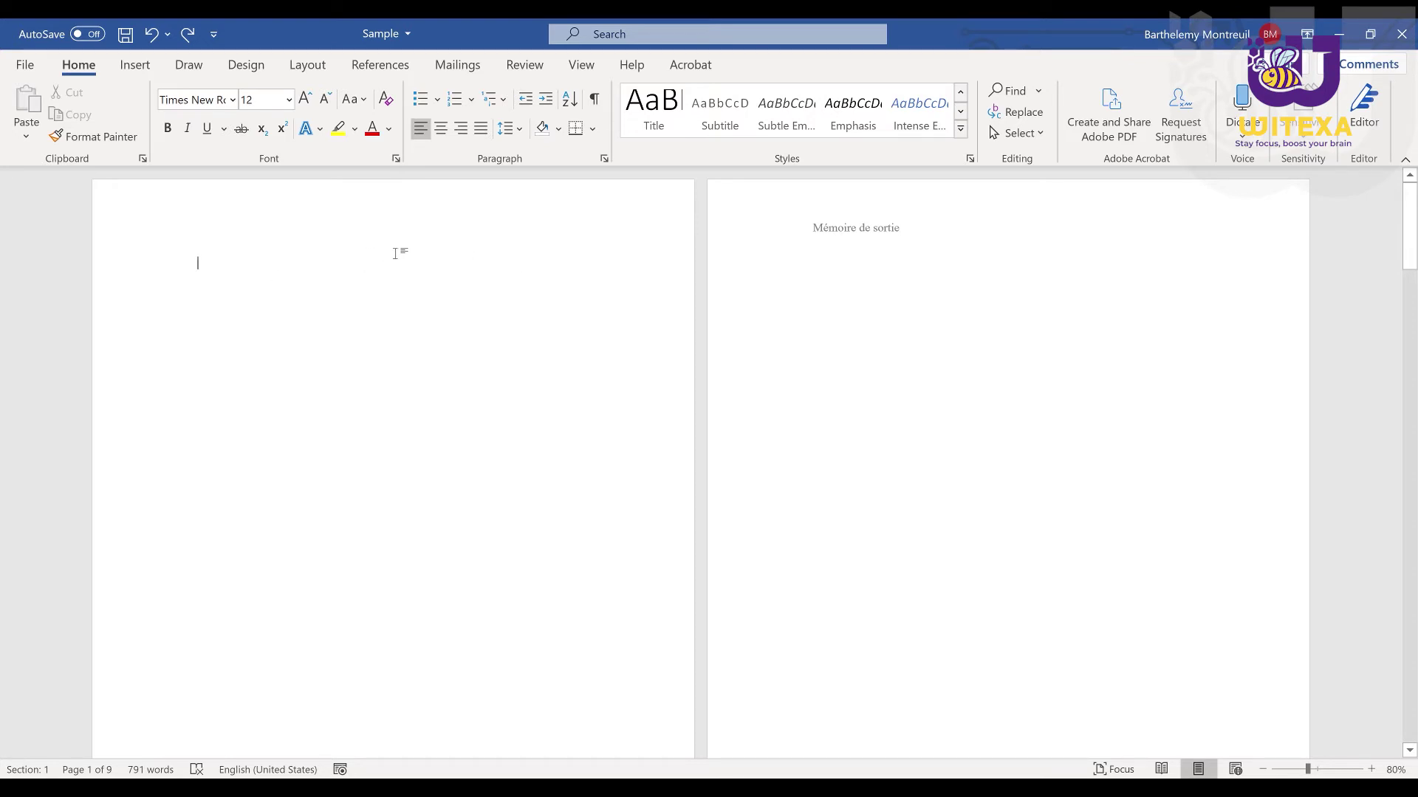
{"action": "type", "text": "Dedica"}
{"action": "left_click", "coordinate": [212, 264]}
{"action": "key", "text": "BackSpace"}
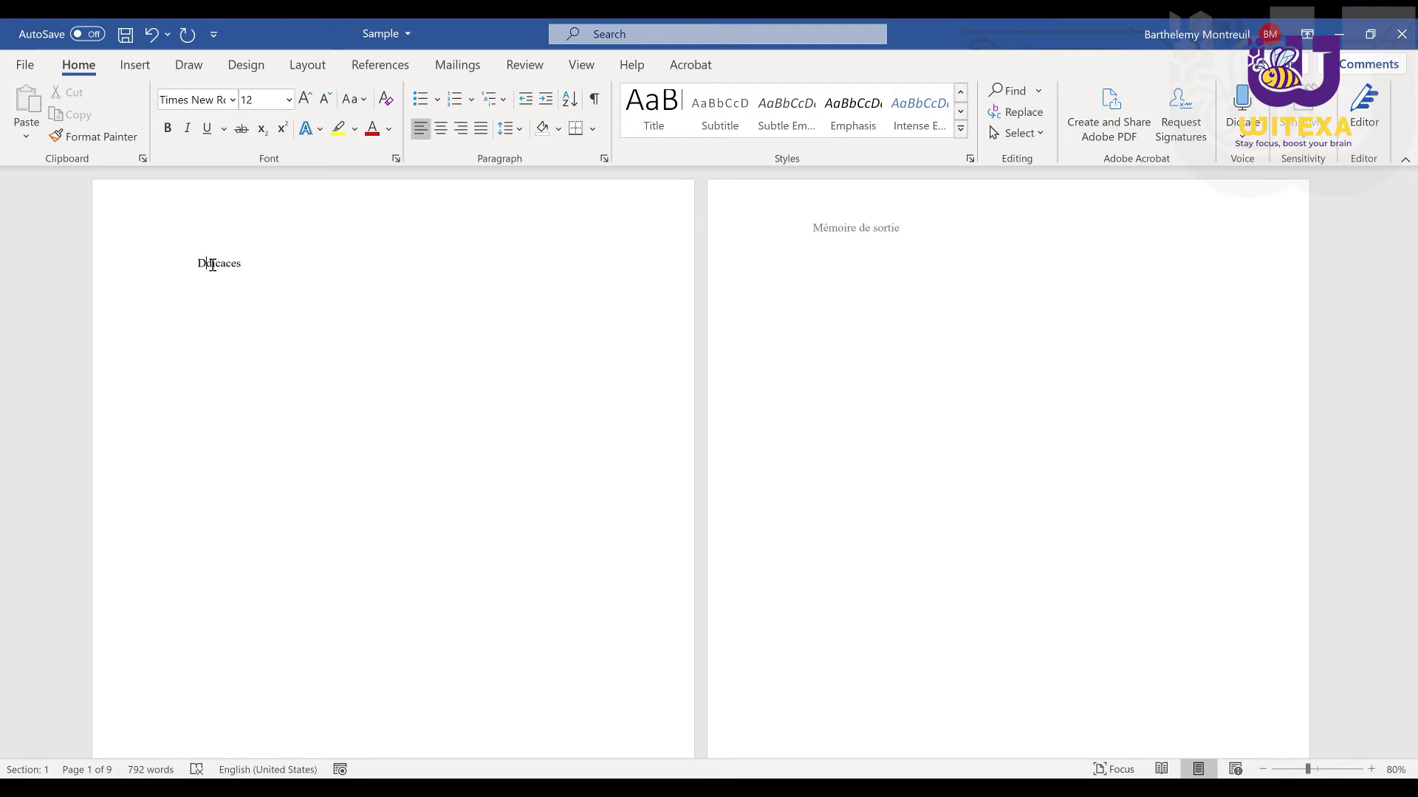
{"action": "type", "text": "é"}
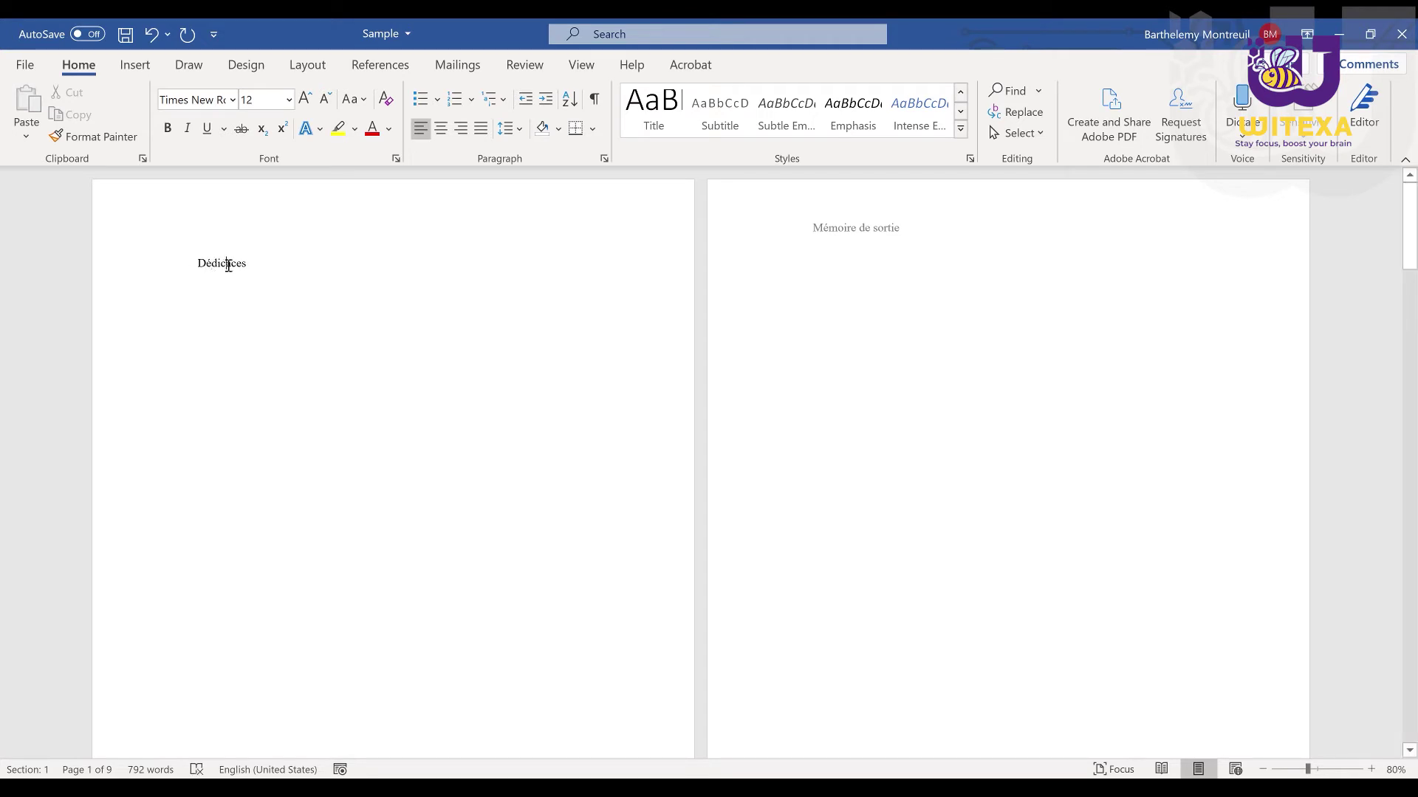
Step: With Dédicaces selected, modify the Title style so it is based on Heading 1 with a font size of 16
{"action": "double_click", "coordinate": [227, 264]}
{"action": "left_click", "coordinate": [960, 133]}
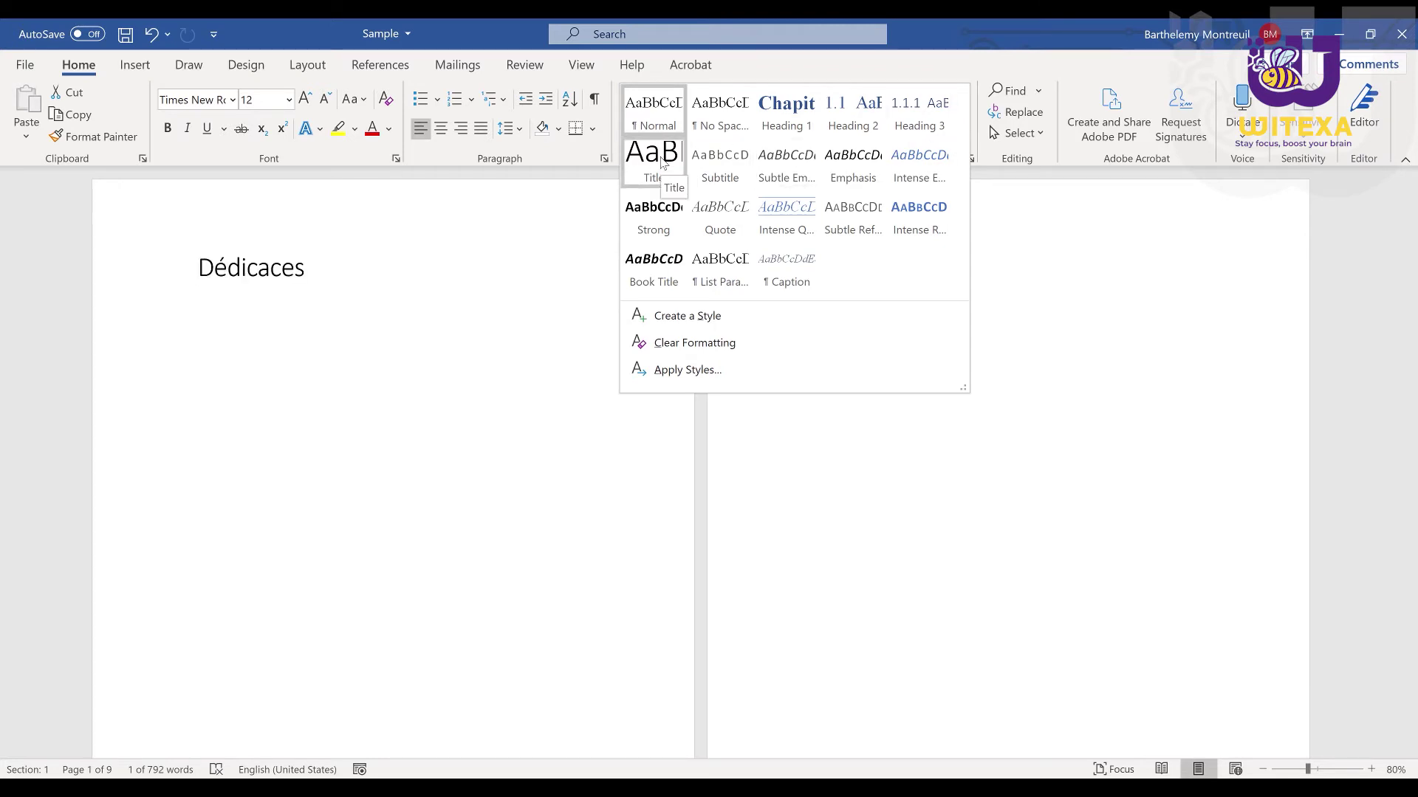
{"action": "right_click", "coordinate": [663, 163]}
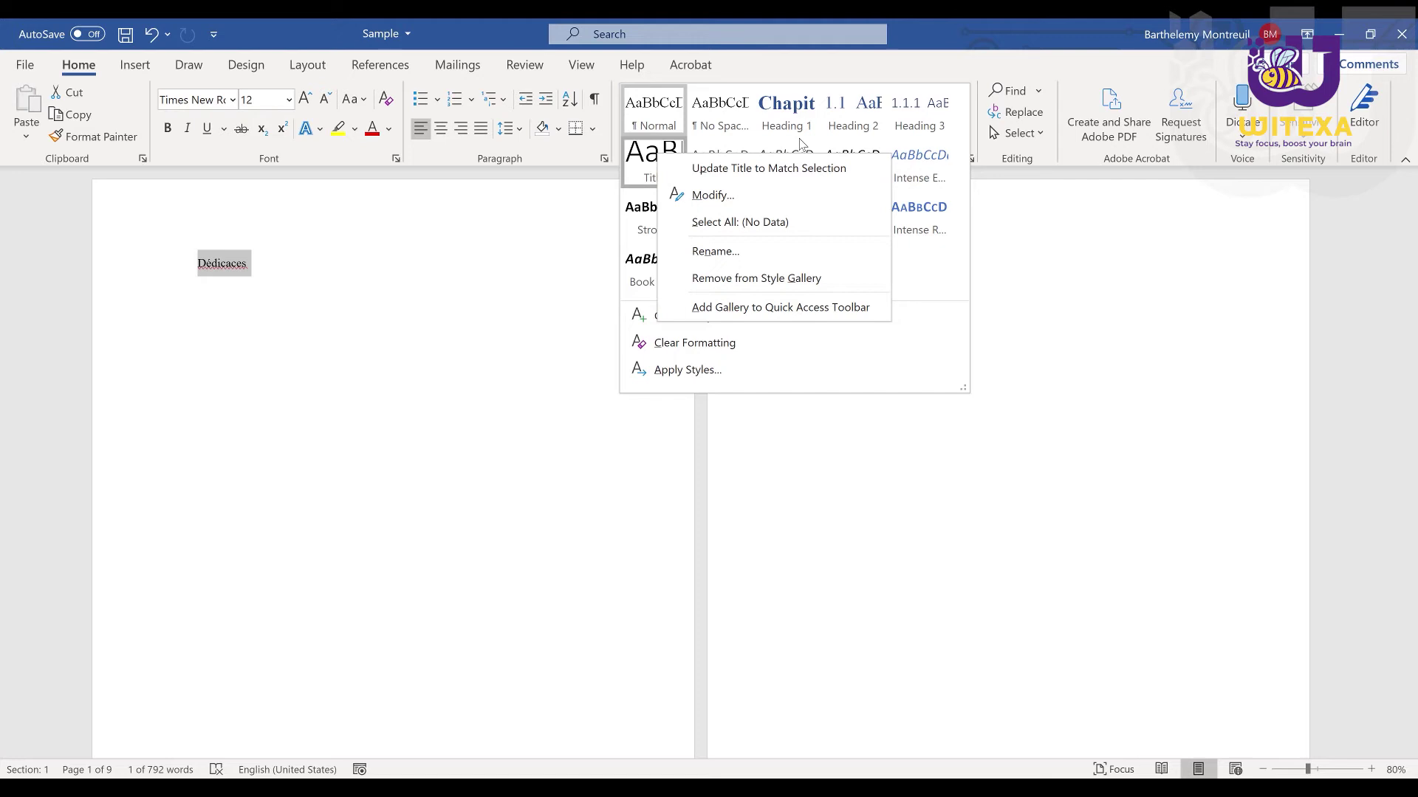
{"action": "left_click", "coordinate": [709, 196]}
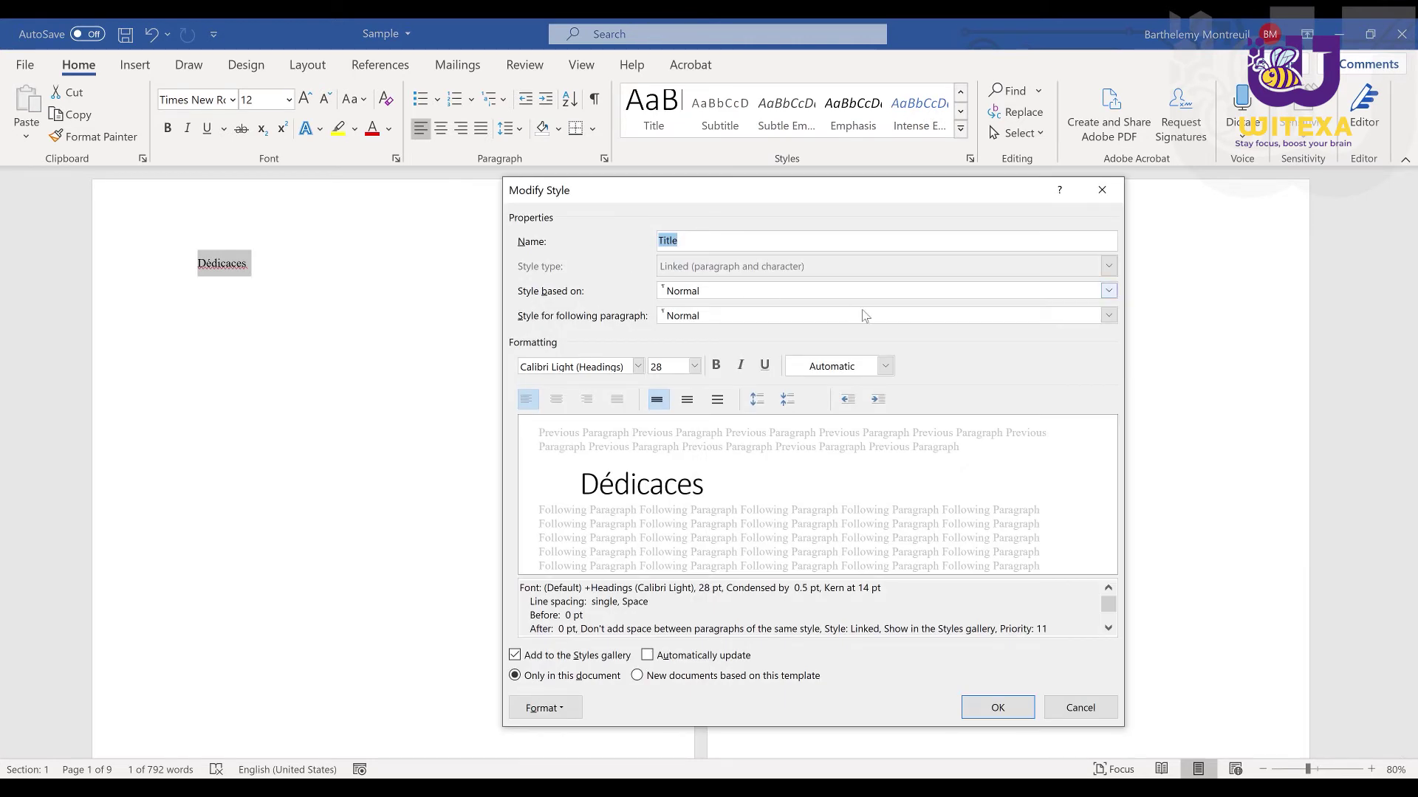
{"action": "left_click", "coordinate": [1110, 292]}
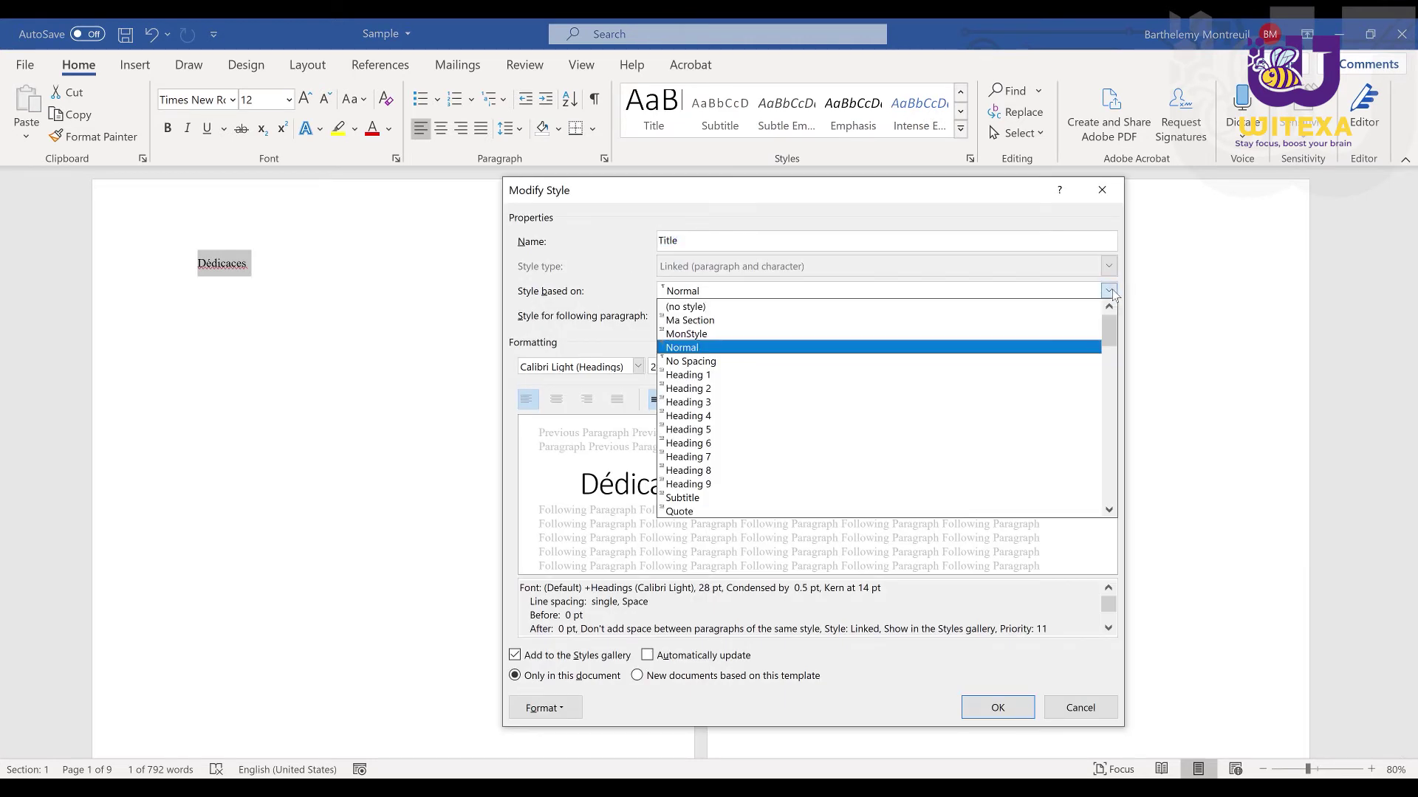
{"action": "left_click", "coordinate": [699, 377]}
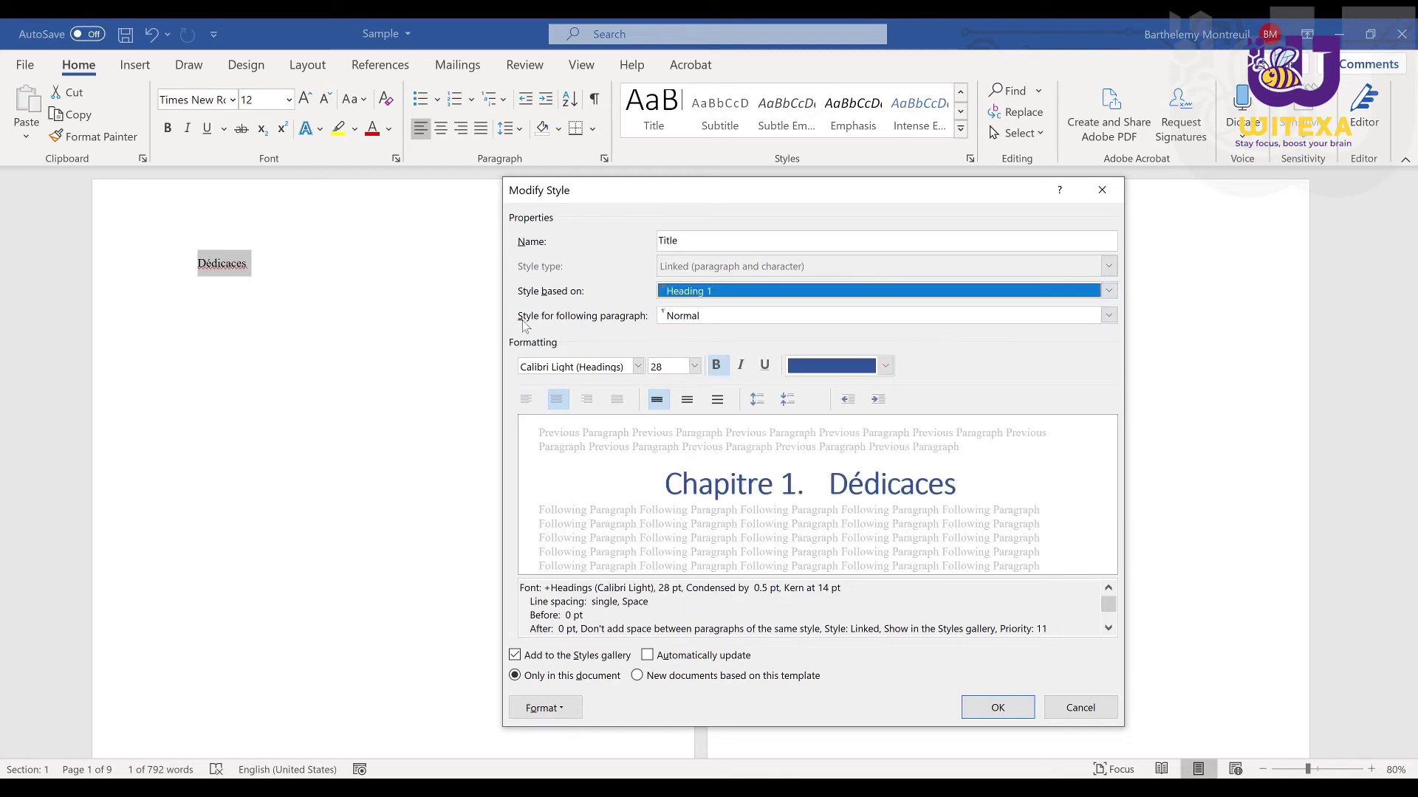
{"action": "left_click", "coordinate": [695, 366]}
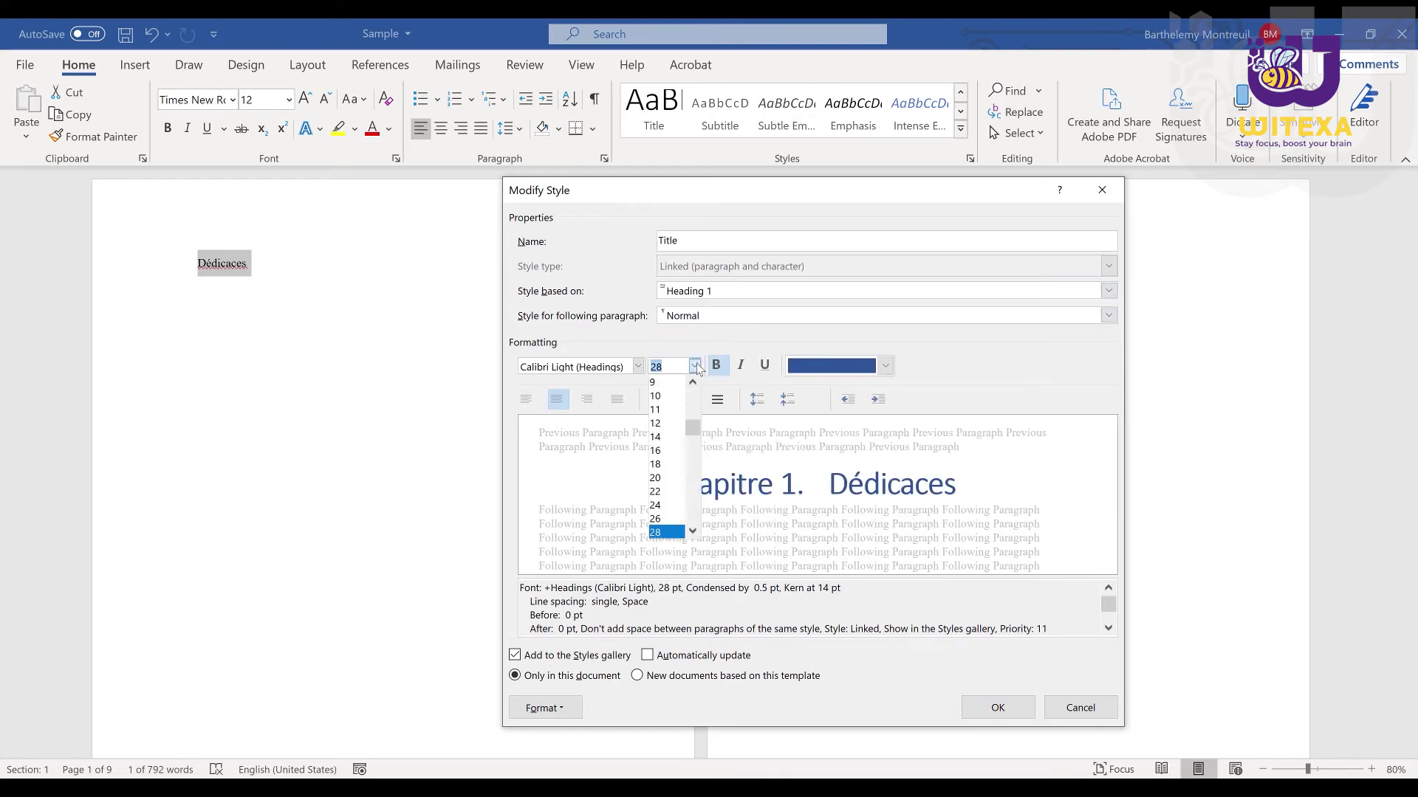
{"action": "left_click", "coordinate": [658, 452]}
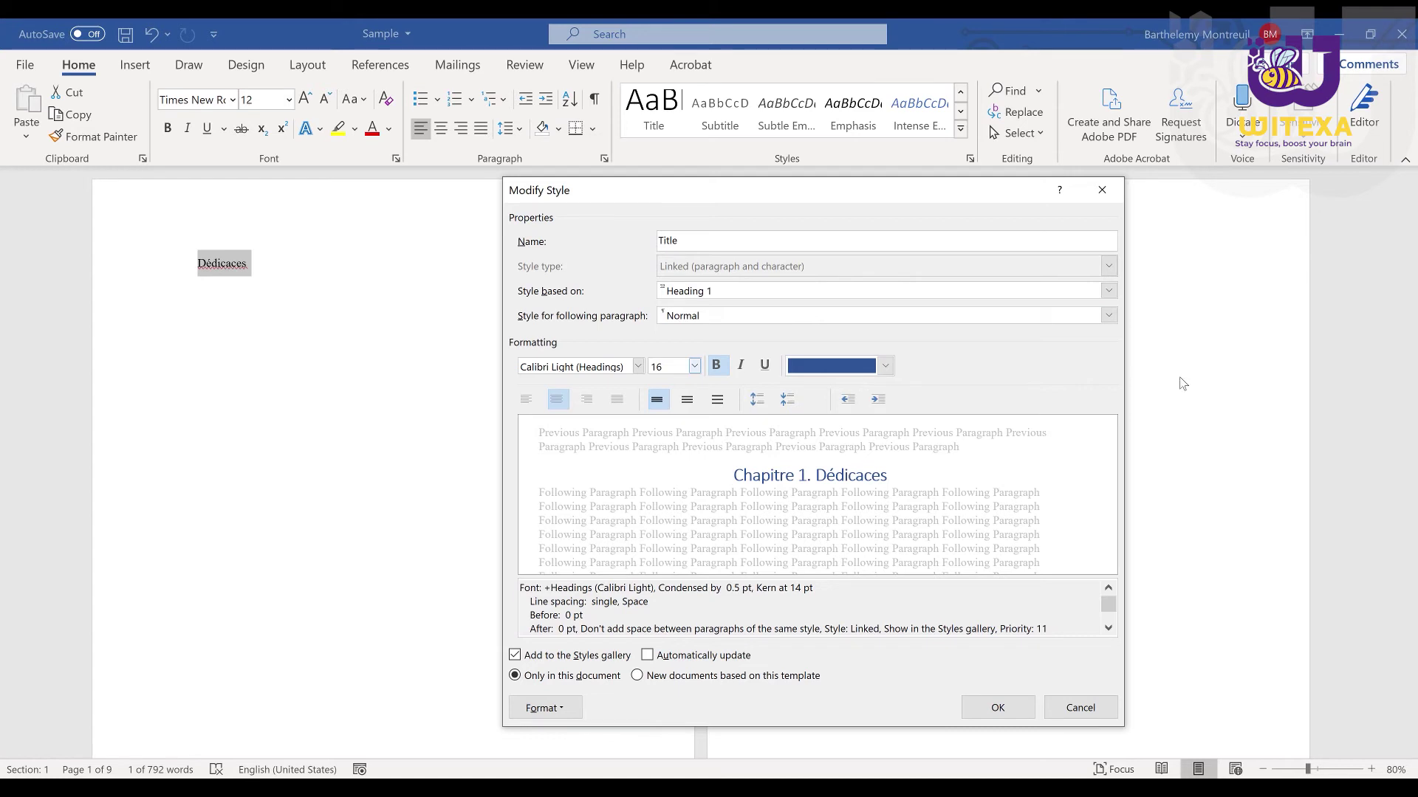
Step: Set the Title style's paragraph spacing to 12 pt before and 3 pt after, allowing space between paragraphs of the same style
{"action": "left_click", "coordinate": [563, 714]}
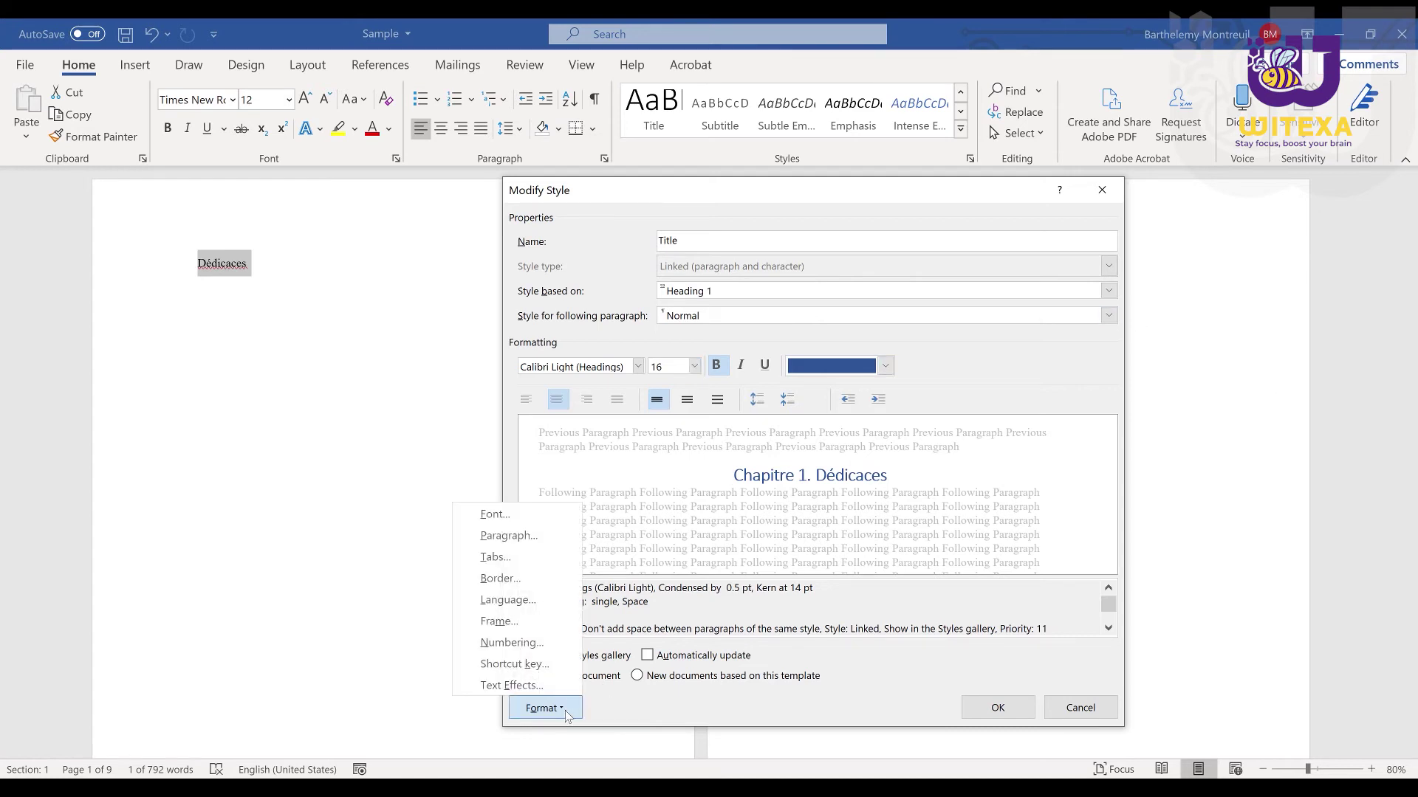
{"action": "left_click", "coordinate": [535, 542]}
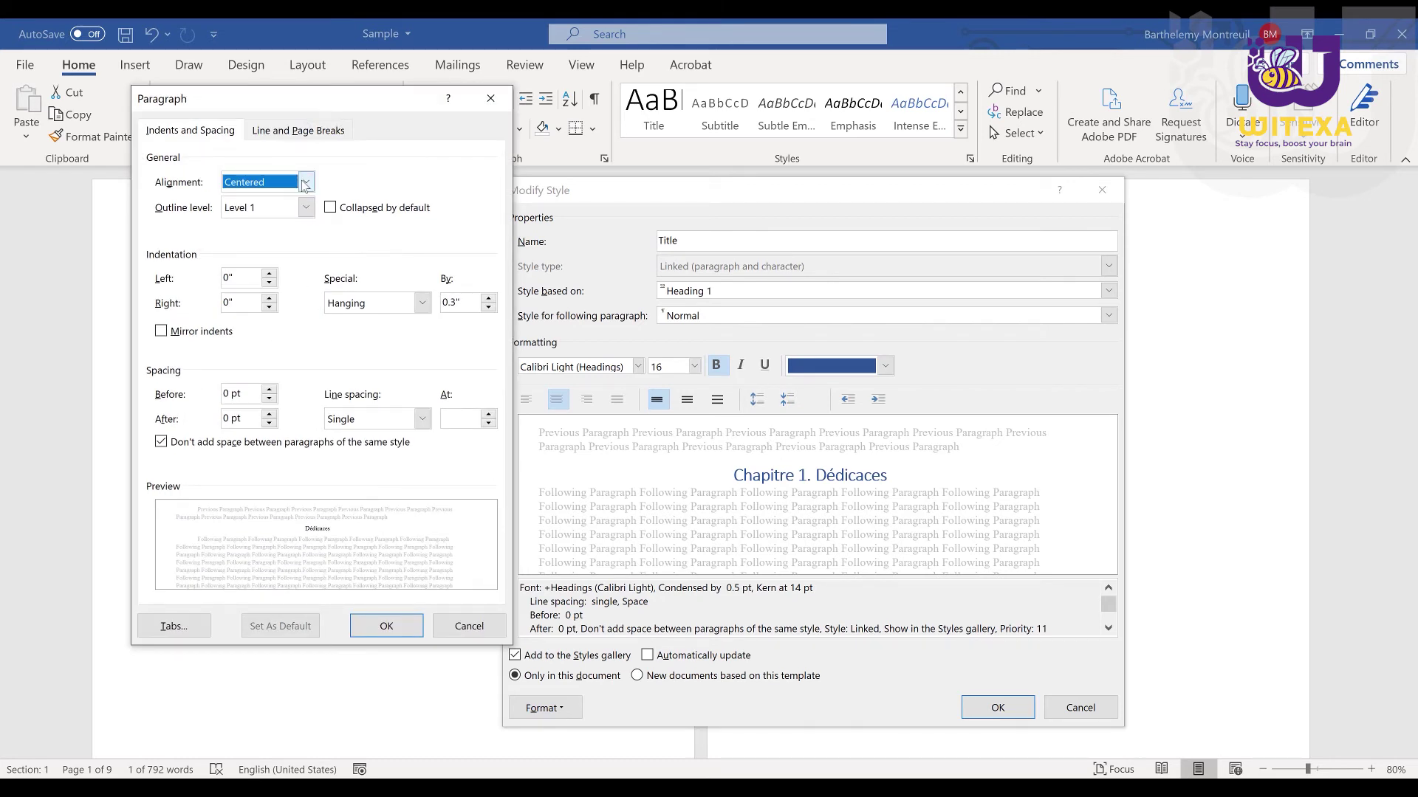
{"action": "left_click", "coordinate": [232, 393]}
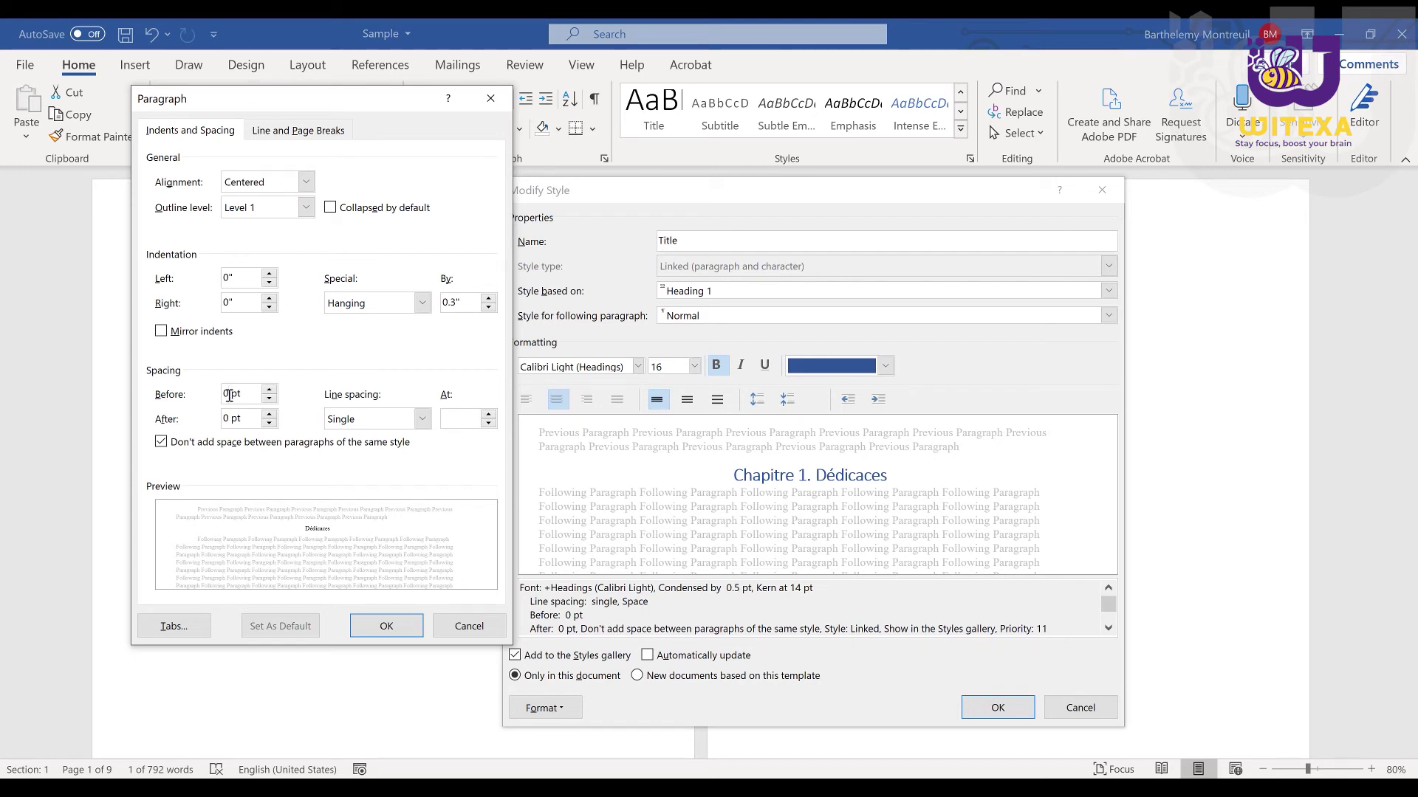
{"action": "double_click", "coordinate": [231, 394]}
{"action": "type", "text": "12"}
{"action": "double_click", "coordinate": [228, 418]}
{"action": "type", "text": "3"}
{"action": "left_click", "coordinate": [262, 444]}
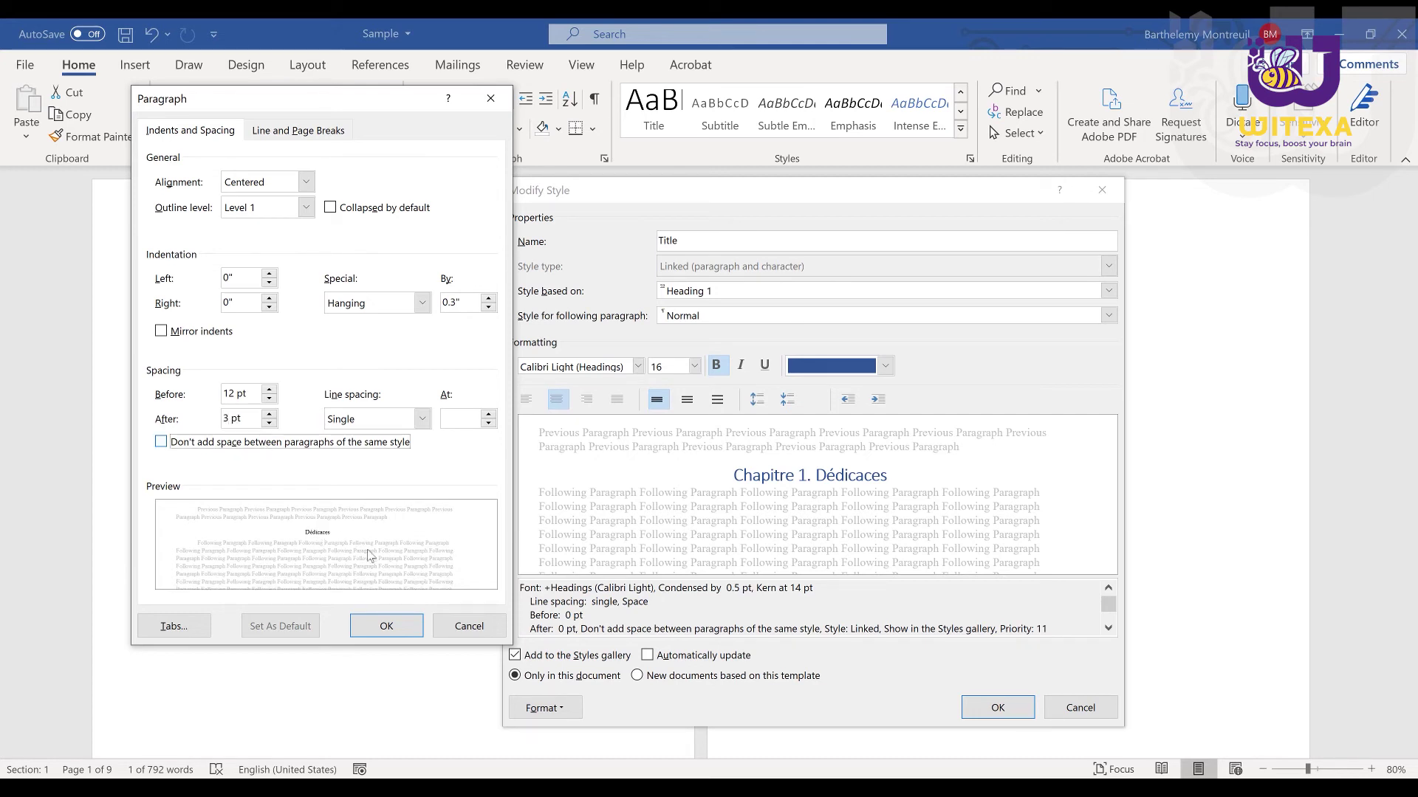
{"action": "left_click", "coordinate": [387, 626]}
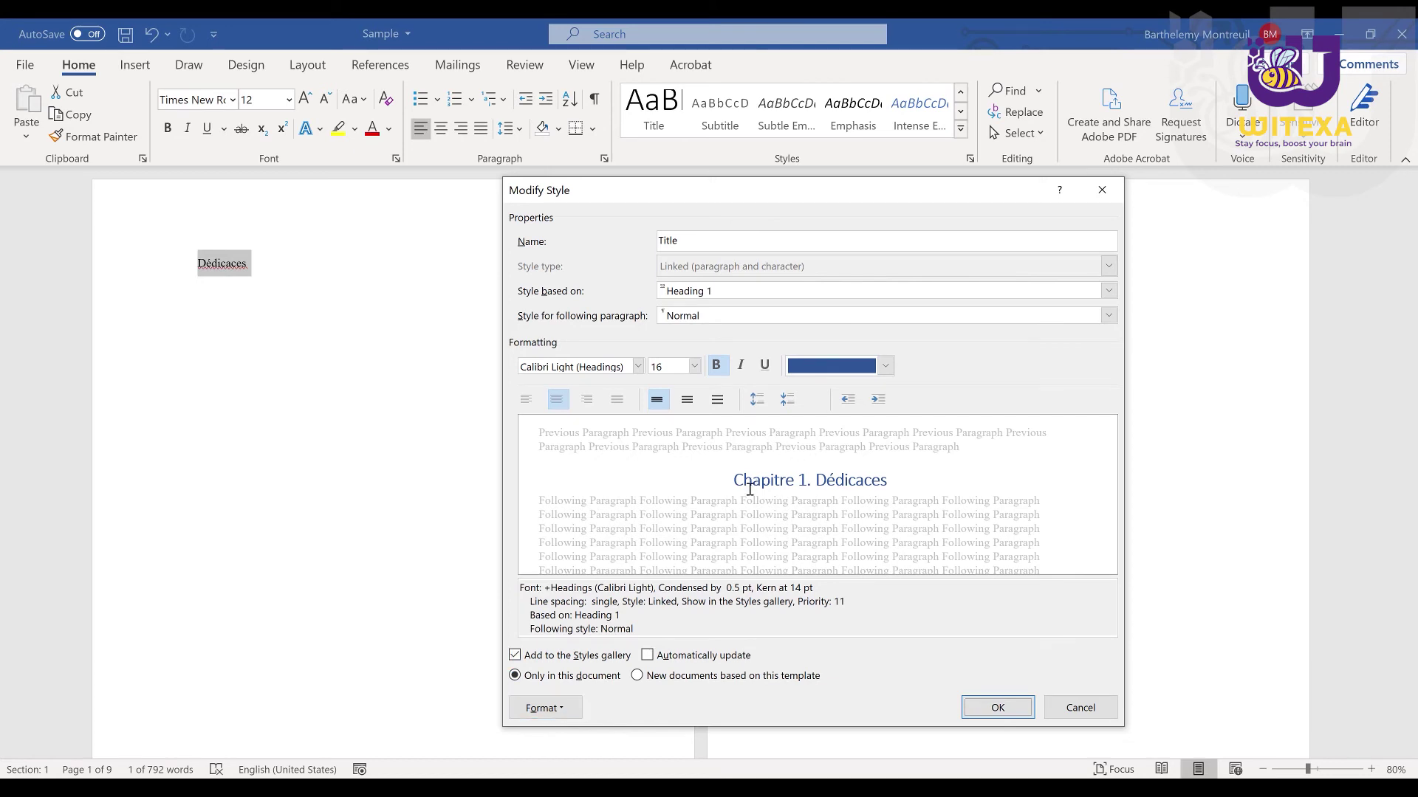
Step: Remove the chapter numbering from the Title style by choosing None, and save the style changes
{"action": "left_click", "coordinate": [563, 711]}
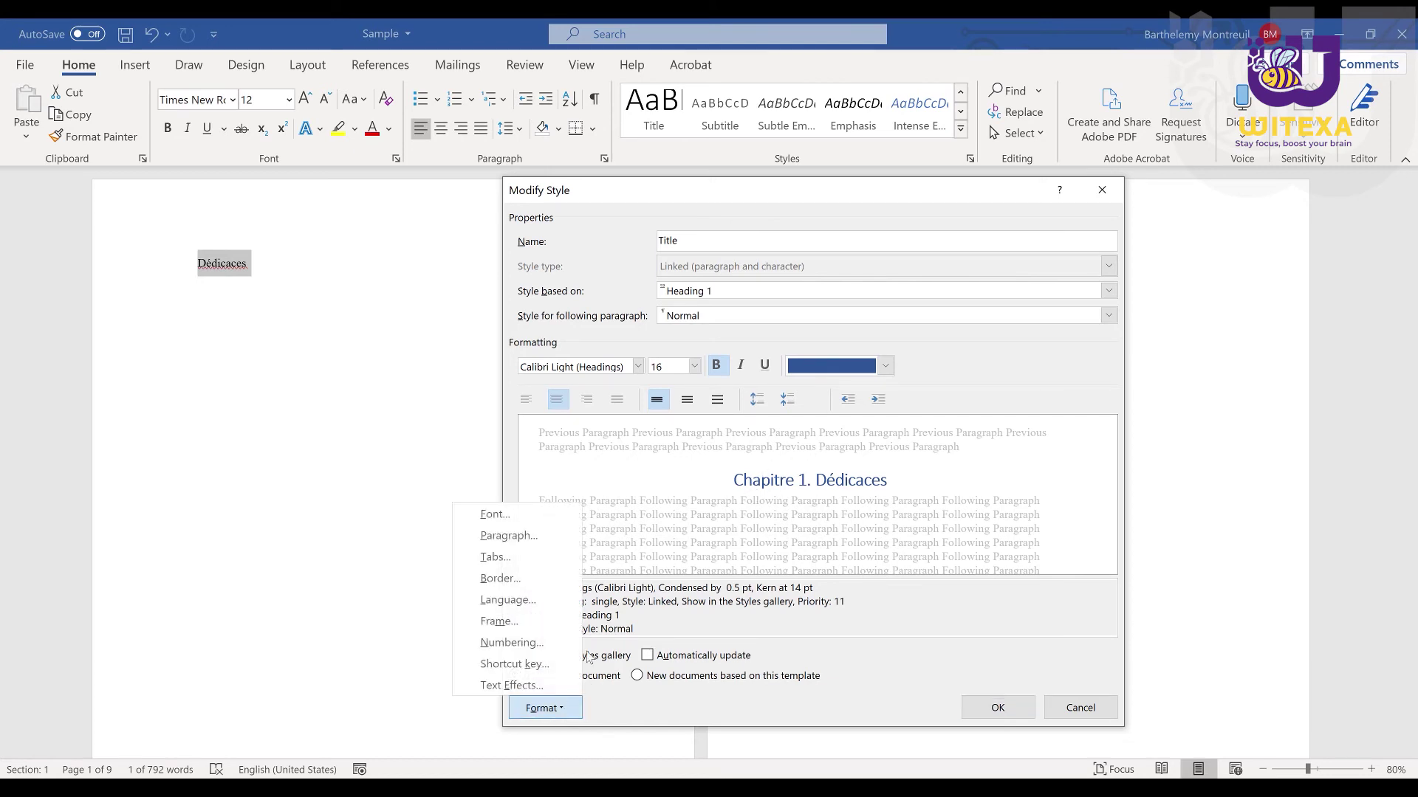
{"action": "left_click", "coordinate": [526, 646]}
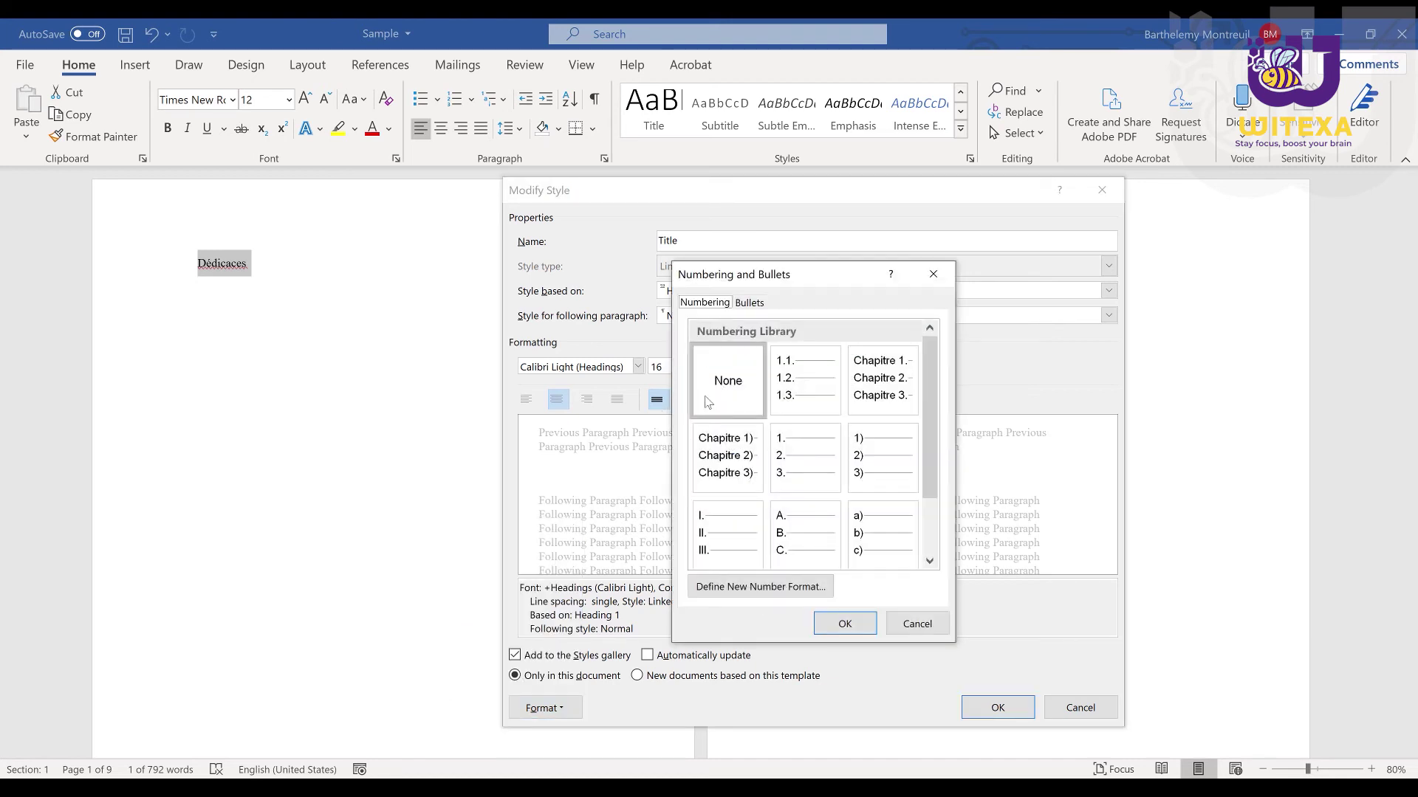
{"action": "left_click", "coordinate": [843, 624]}
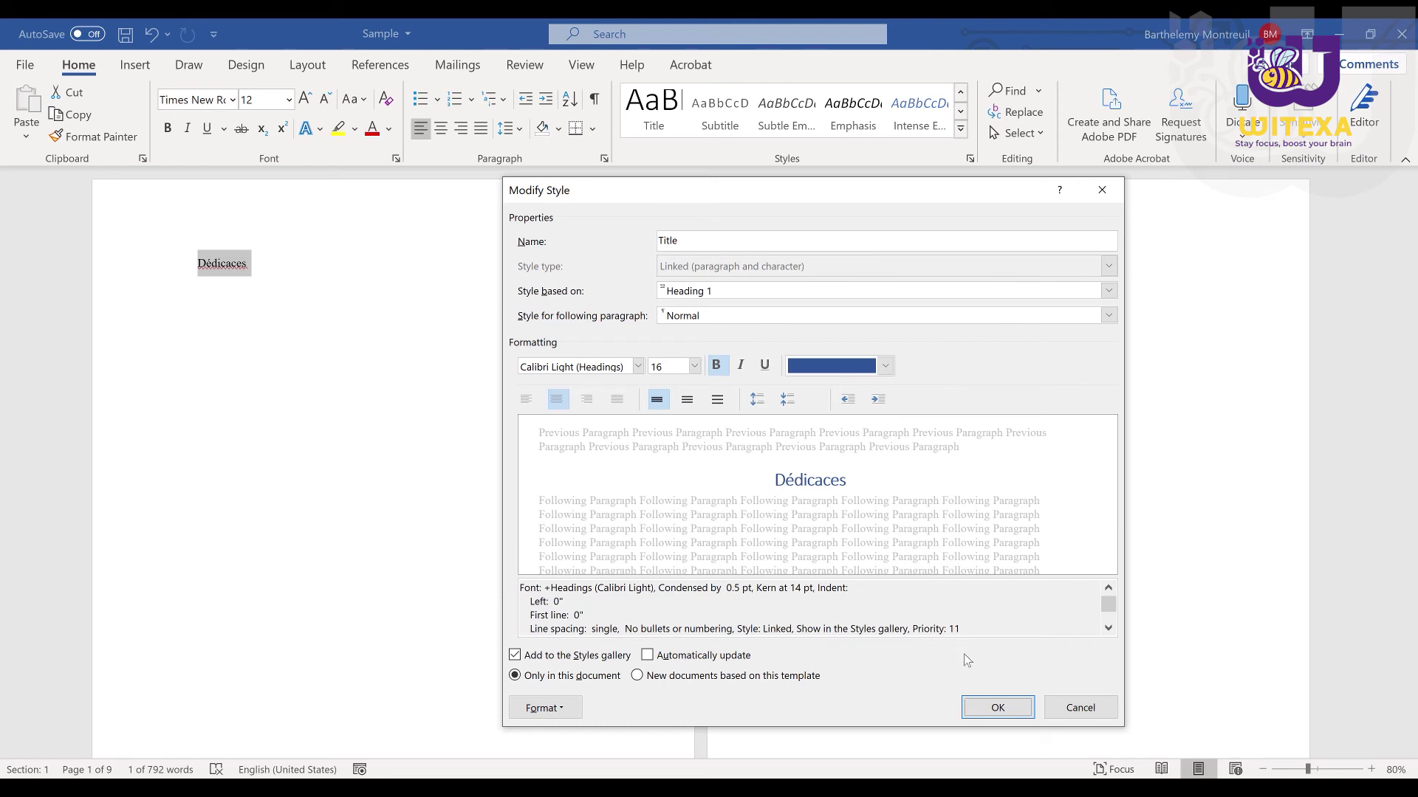
{"action": "left_click", "coordinate": [997, 708]}
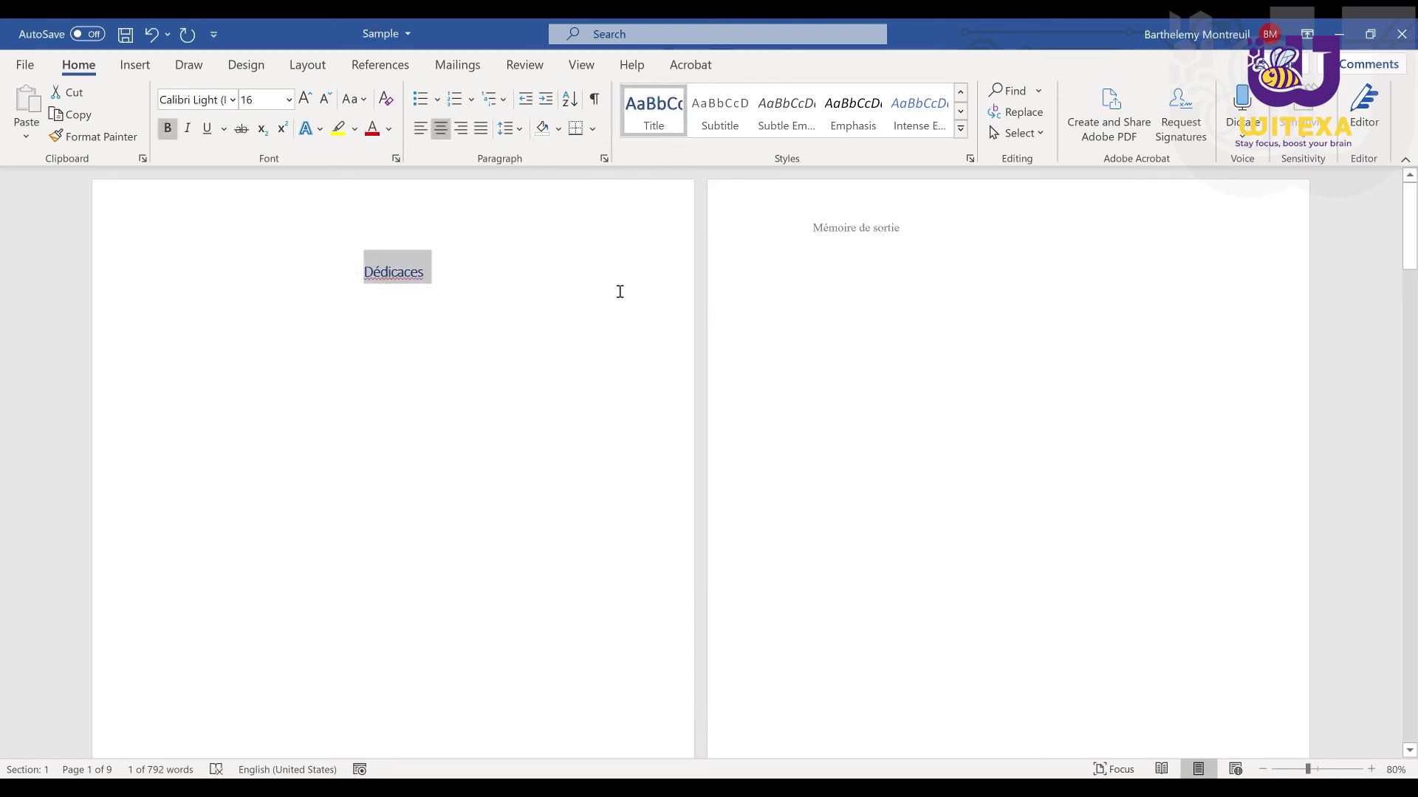
Step: Change the Title style's font to Times New Roman
{"action": "scroll", "coordinate": [1412, 225], "scroll_direction": "down", "scroll_amount": 5}
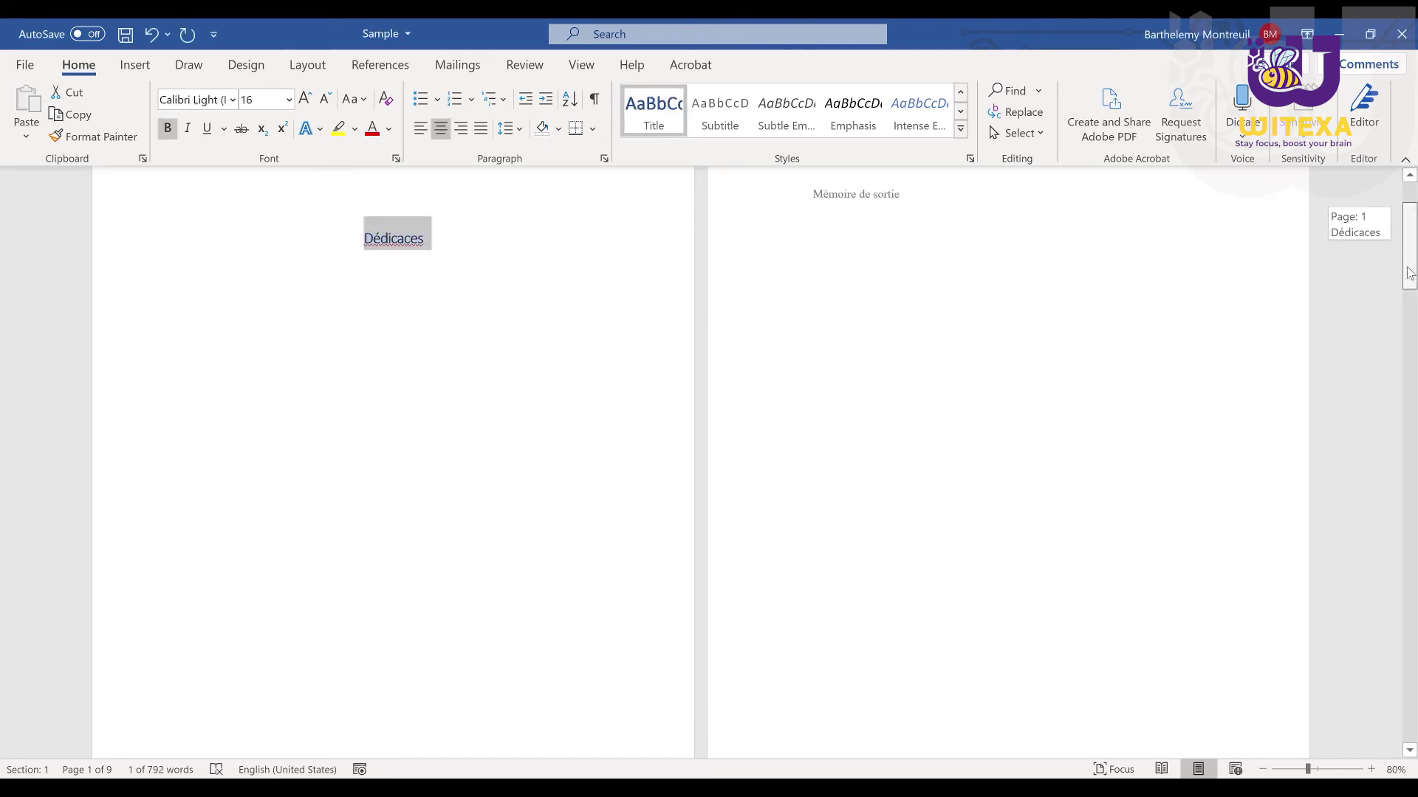
{"action": "scroll", "coordinate": [1412, 233], "scroll_direction": "up", "scroll_amount": 5}
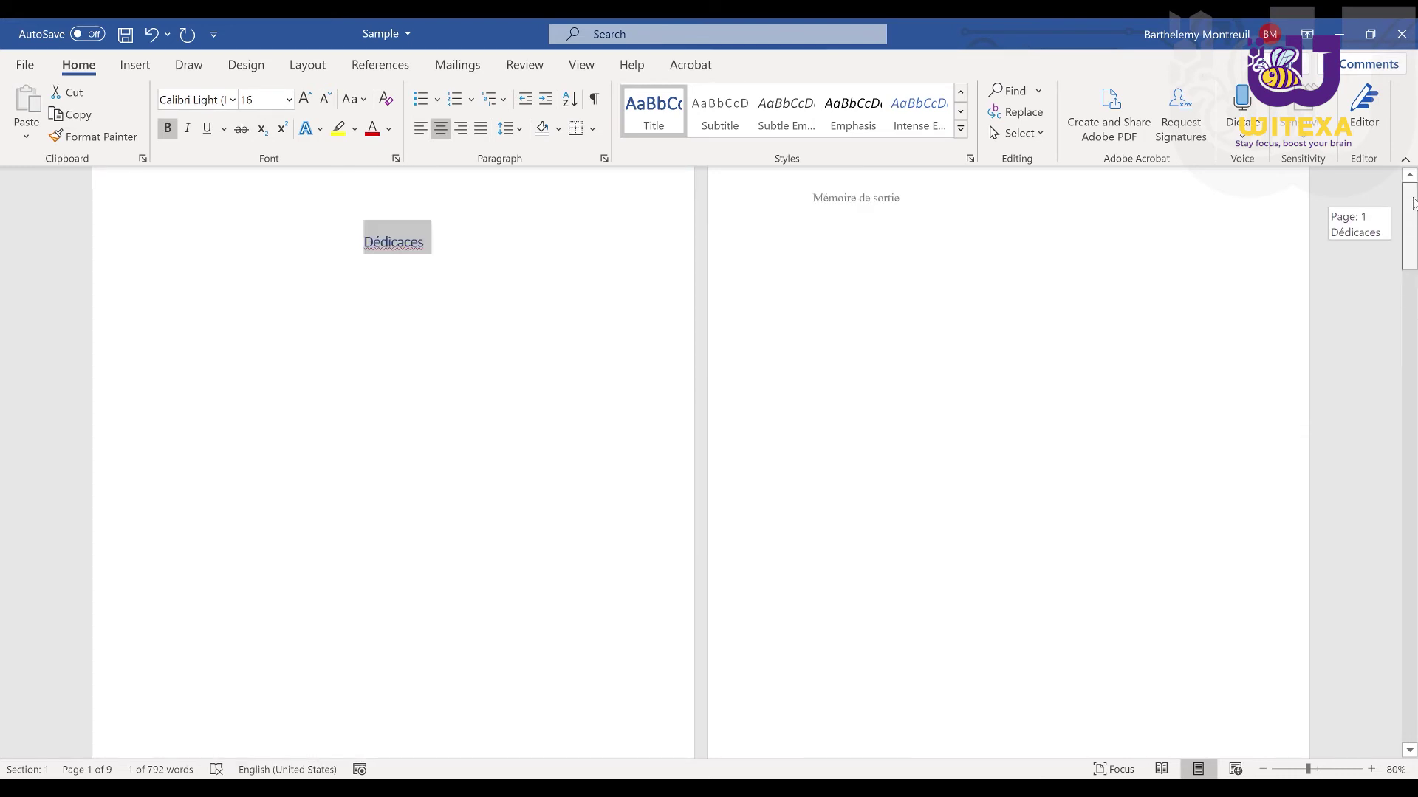
{"action": "right_click", "coordinate": [671, 130]}
{"action": "left_click", "coordinate": [719, 169]}
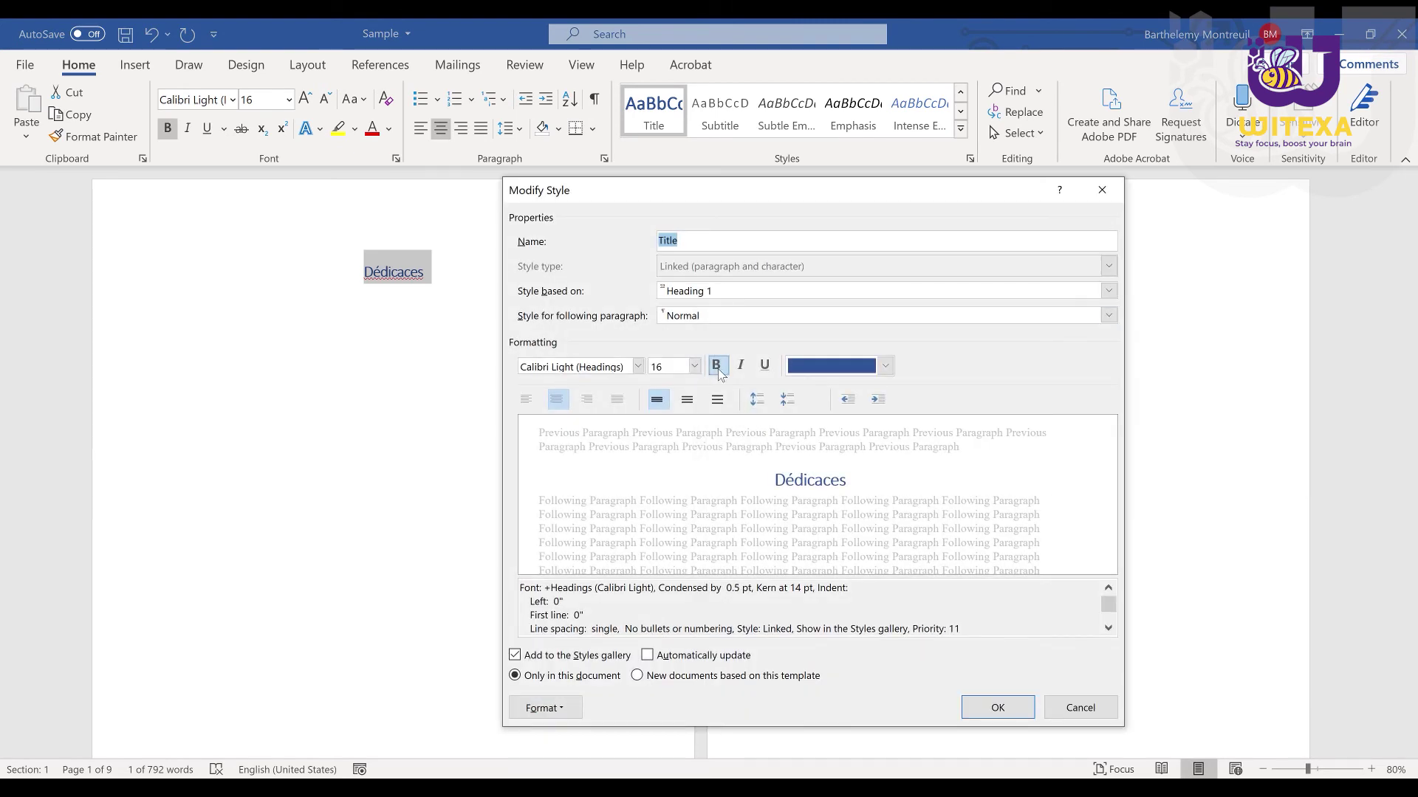
{"action": "left_click", "coordinate": [638, 367]}
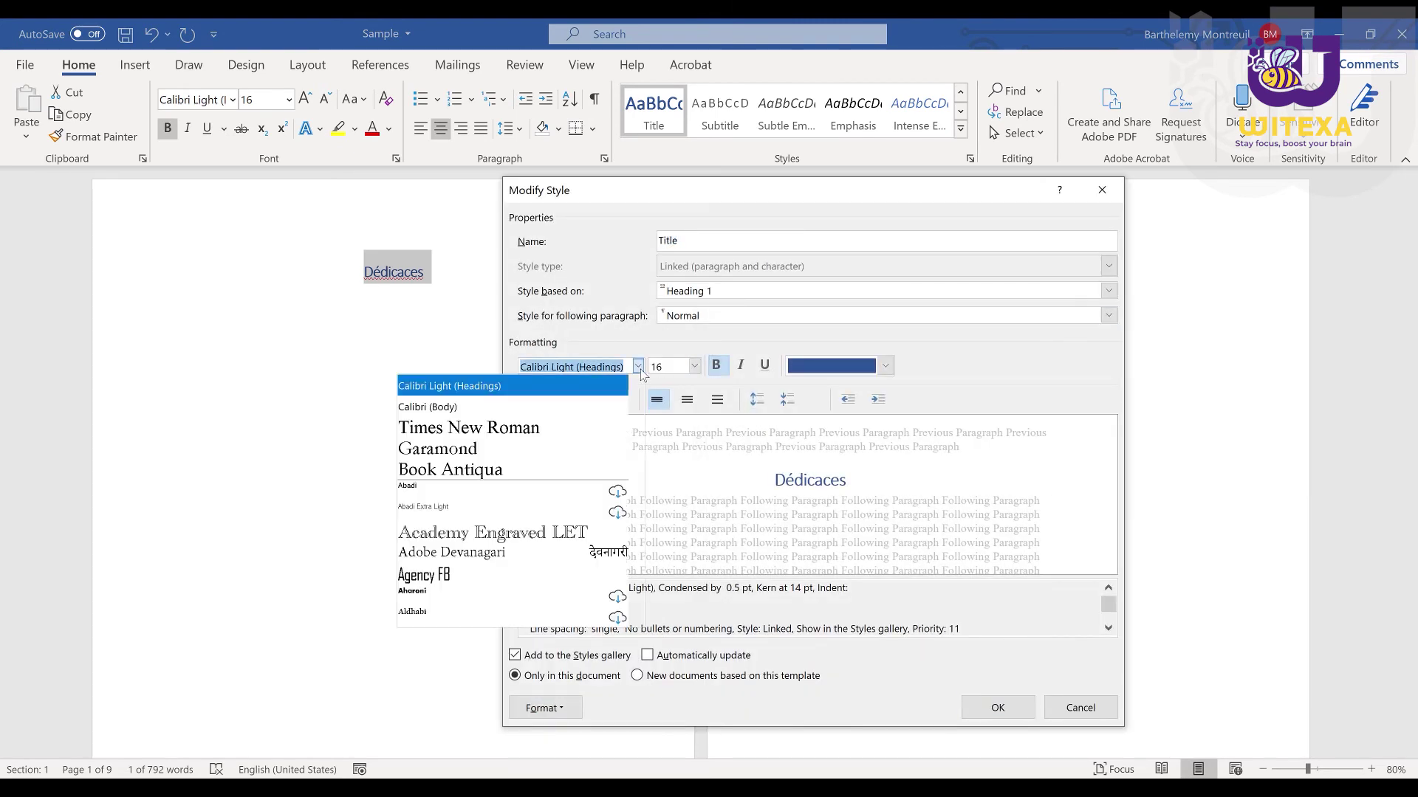
{"action": "left_click", "coordinate": [530, 429]}
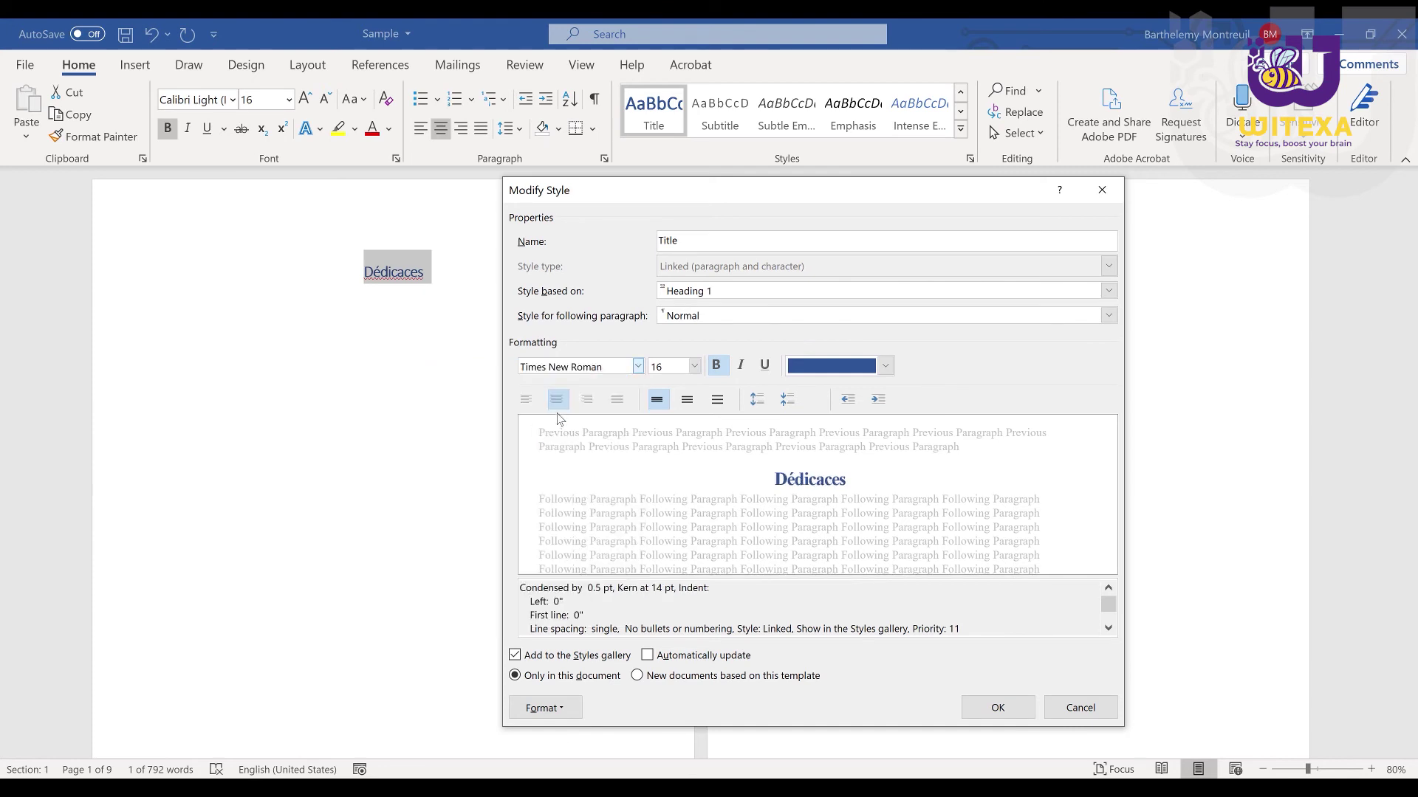
{"action": "left_click", "coordinate": [1030, 715]}
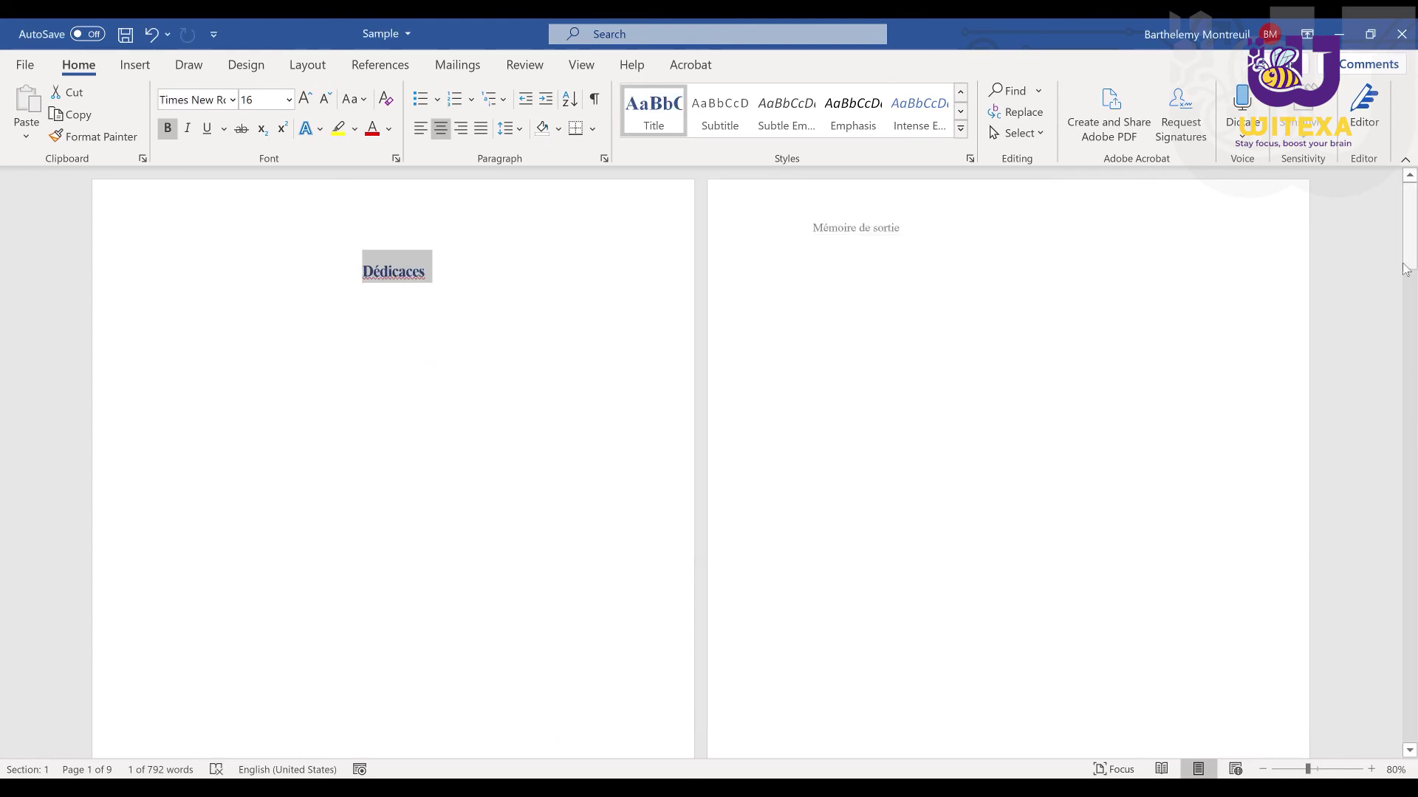
Step: Enter "Remerciements" at the start of the second page and apply the Title style to it
{"action": "mouse_move", "coordinate": [1416, 233]}
{"action": "left_mouse_down"}
{"action": "mouse_move", "coordinate": [1416, 332]}
{"action": "mouse_move", "coordinate": [1416, 232]}
{"action": "left_mouse_up"}
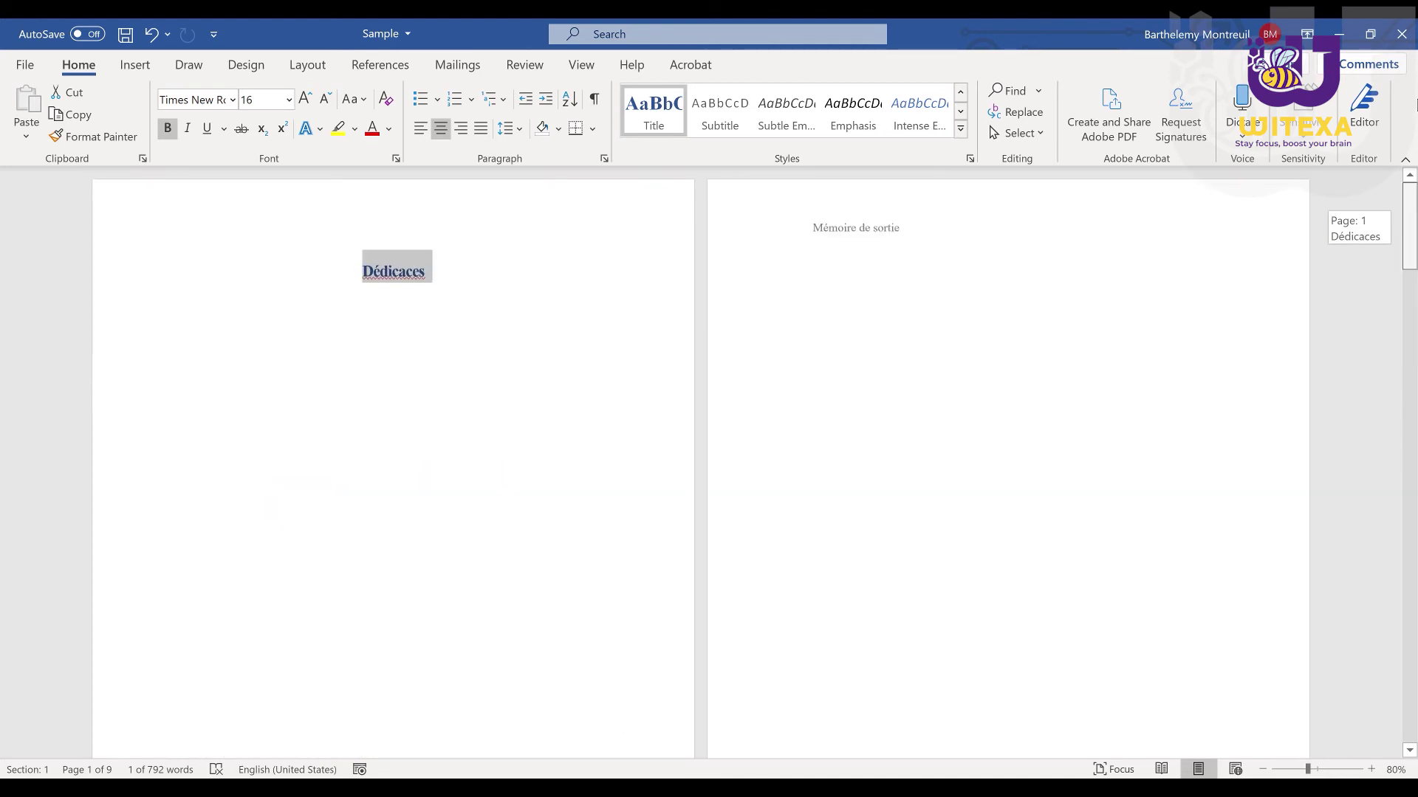
{"action": "left_click", "coordinate": [961, 247]}
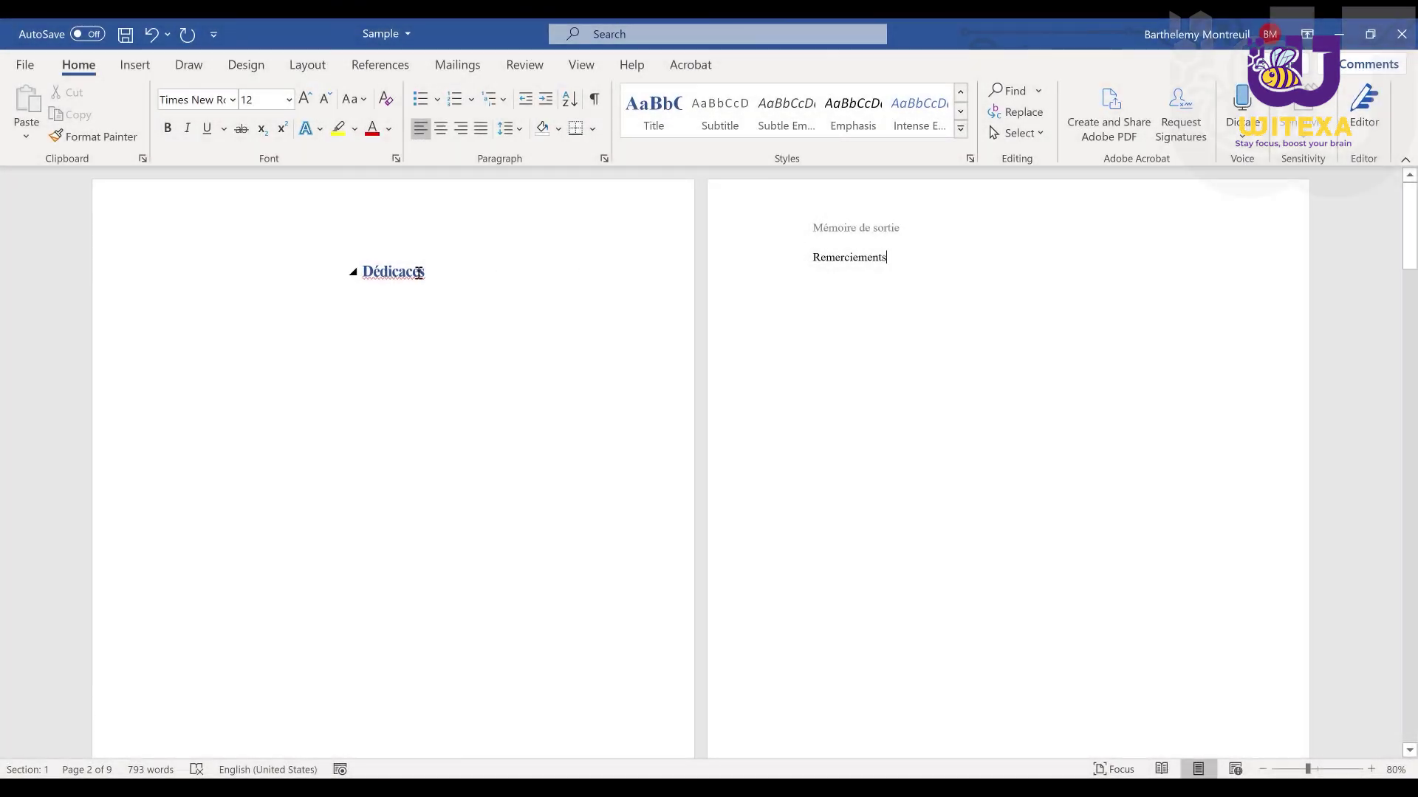
{"action": "left_click", "coordinate": [420, 272]}
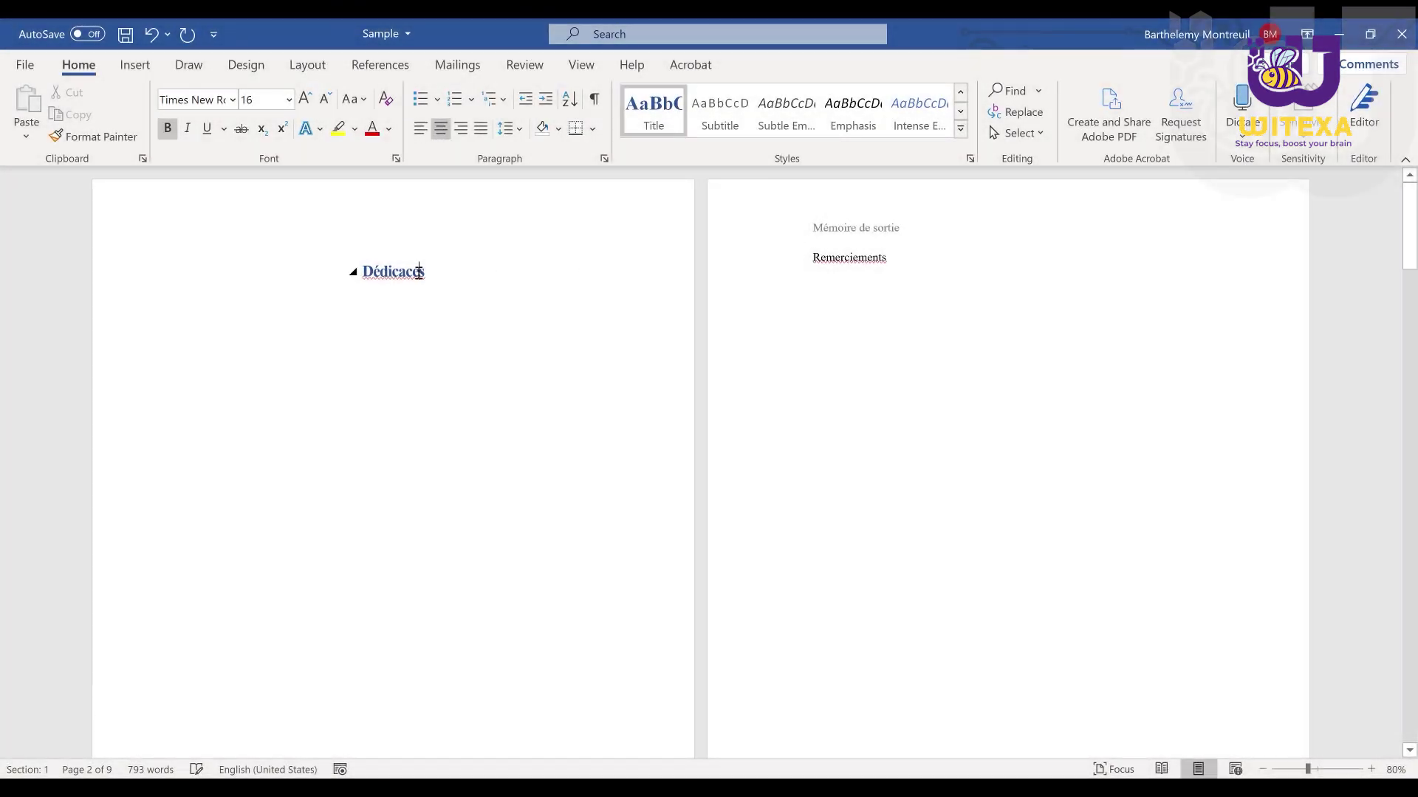
{"action": "left_click", "coordinate": [853, 260]}
{"action": "left_click", "coordinate": [650, 119]}
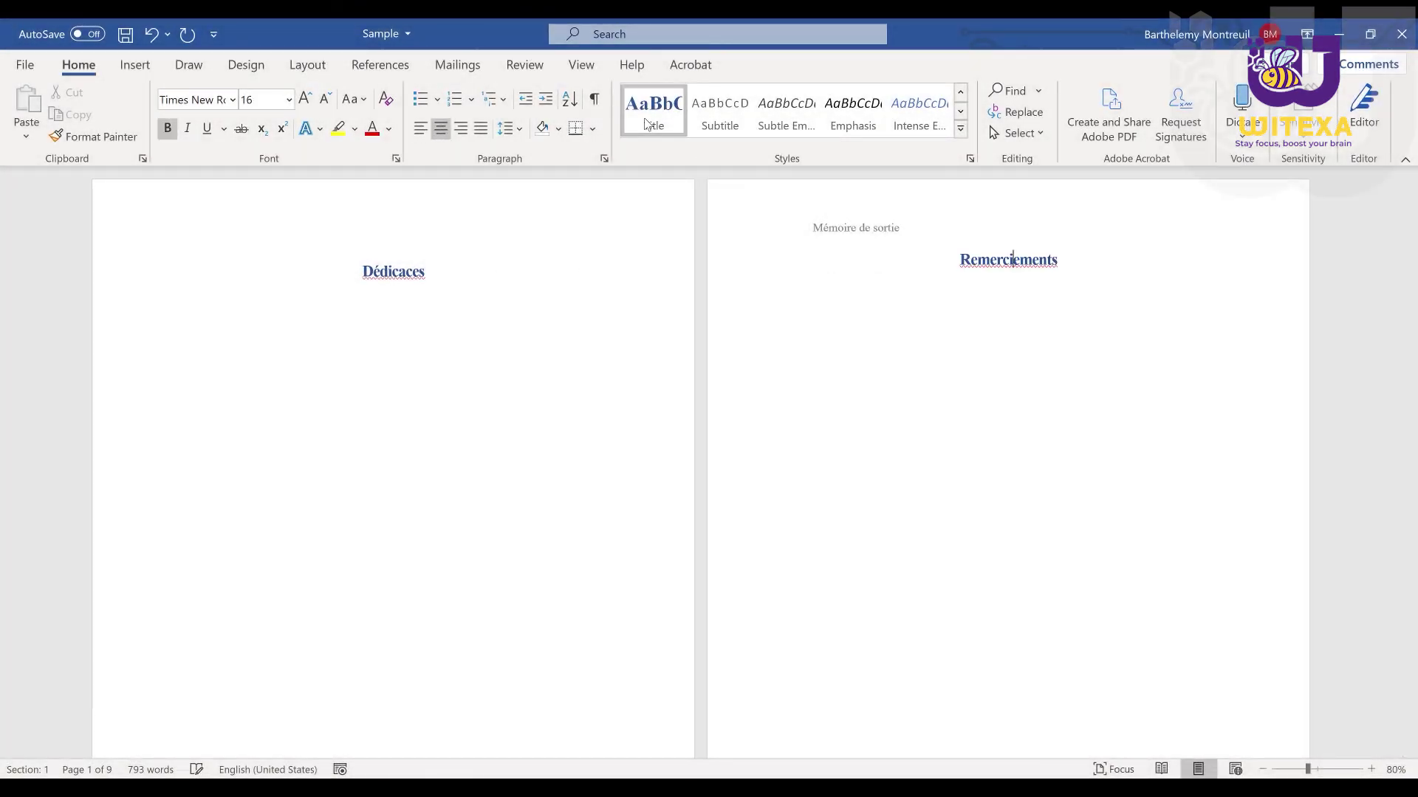
Step: Generate one paragraph of placeholder text below the Remerciements title with =rand(1,4)
{"action": "left_click", "coordinate": [1084, 261]}
{"action": "key", "text": "Return"}
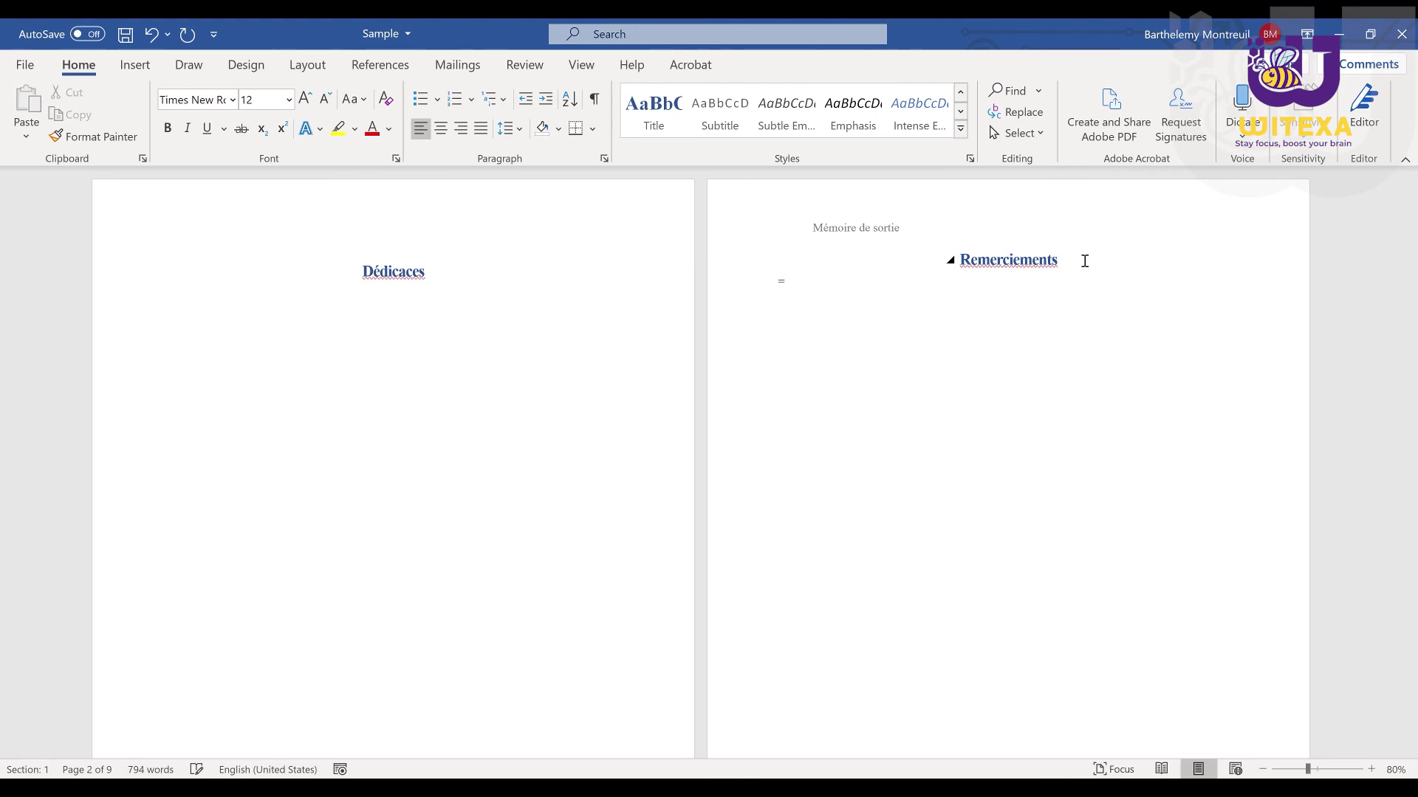
{"action": "type", "text": "rand(1,4)"}
{"action": "key", "text": "Return"}
{"action": "mouse_move", "coordinate": [1409, 249]}
{"action": "left_mouse_down"}
{"action": "mouse_move", "coordinate": [1409, 297]}
{"action": "mouse_move", "coordinate": [1409, 259]}
{"action": "left_mouse_up"}
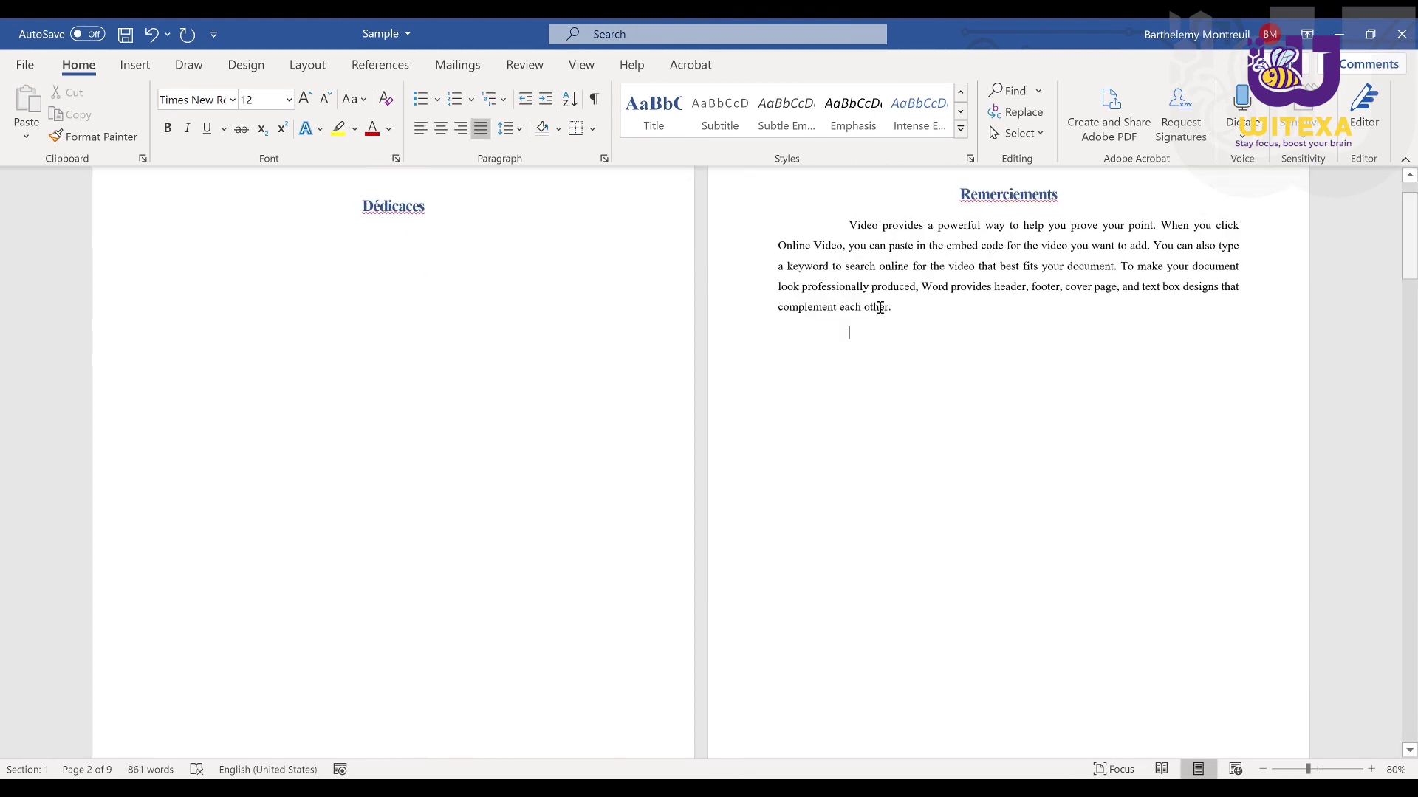
Step: Insert a blank page after the Remerciements paragraph and enter the title "Résumé" on it
{"action": "left_click", "coordinate": [134, 64]}
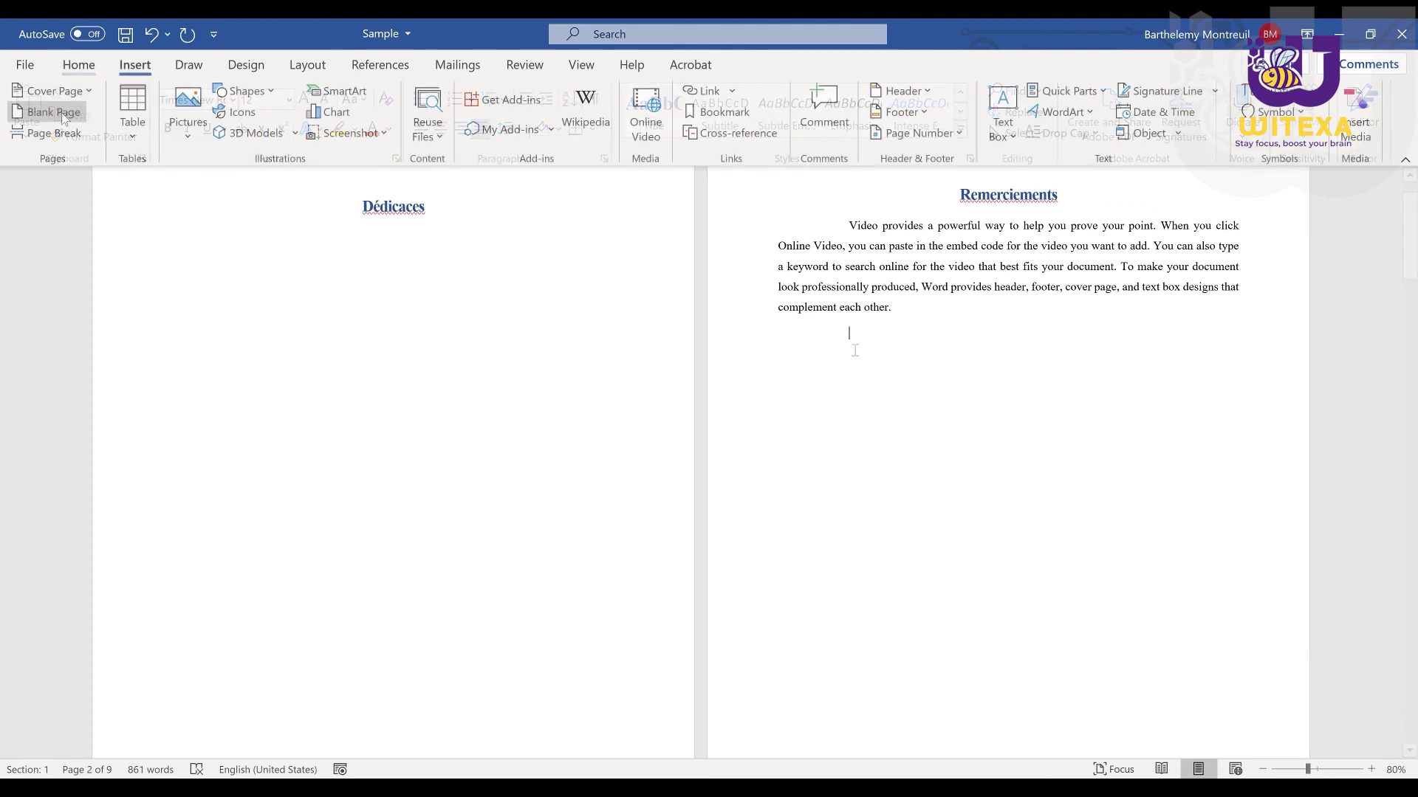
{"action": "left_click", "coordinate": [60, 112]}
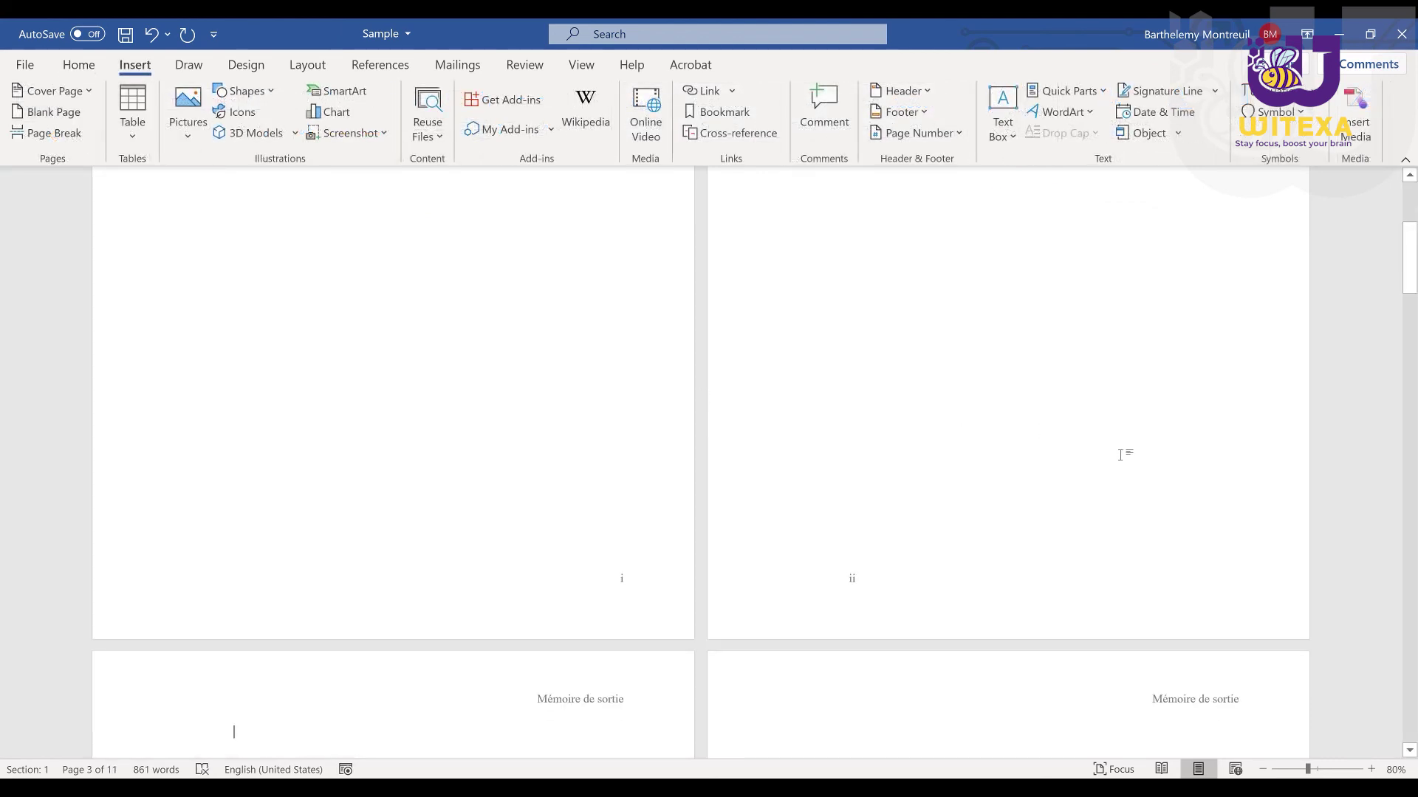
{"action": "type", "text": "R"}
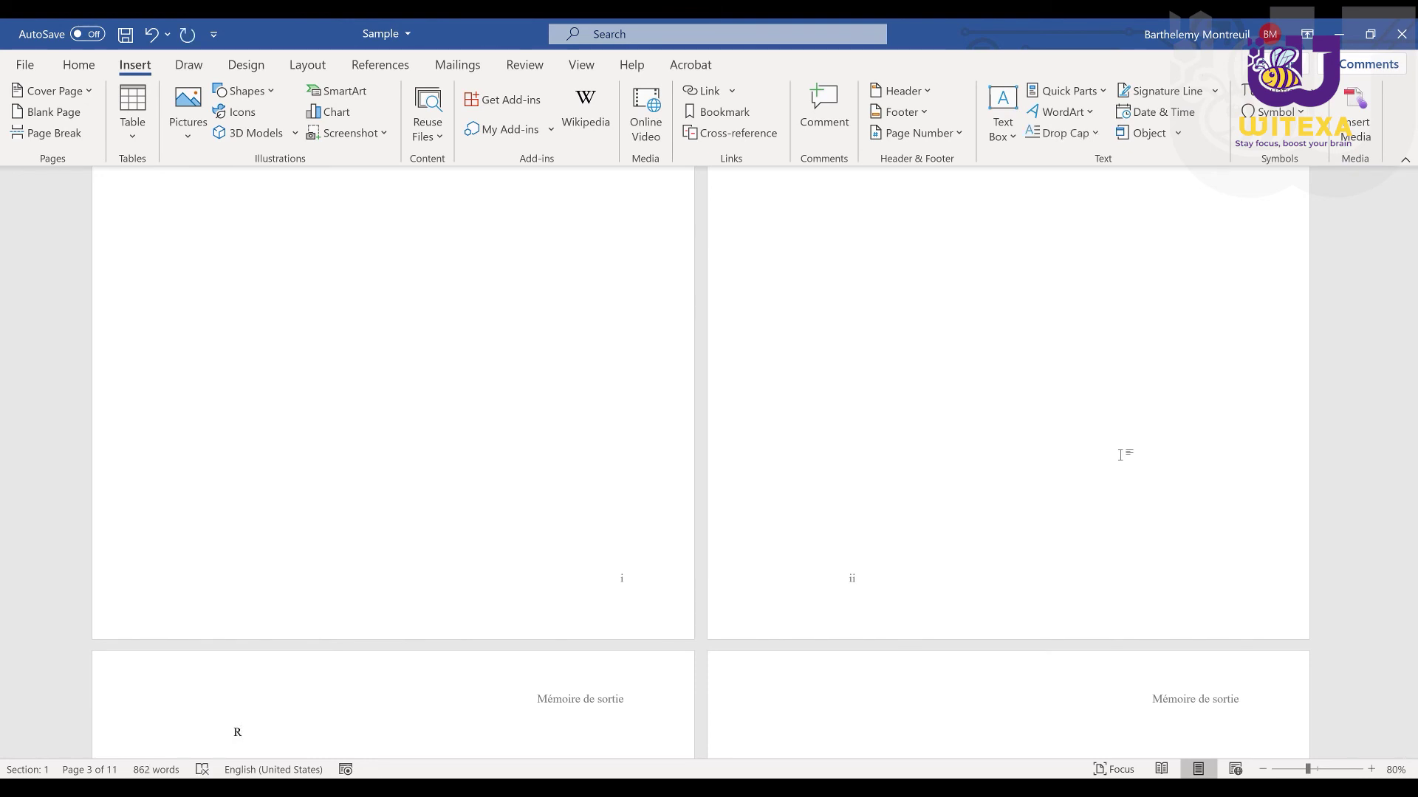
{"action": "type", "text": "ésumé"}
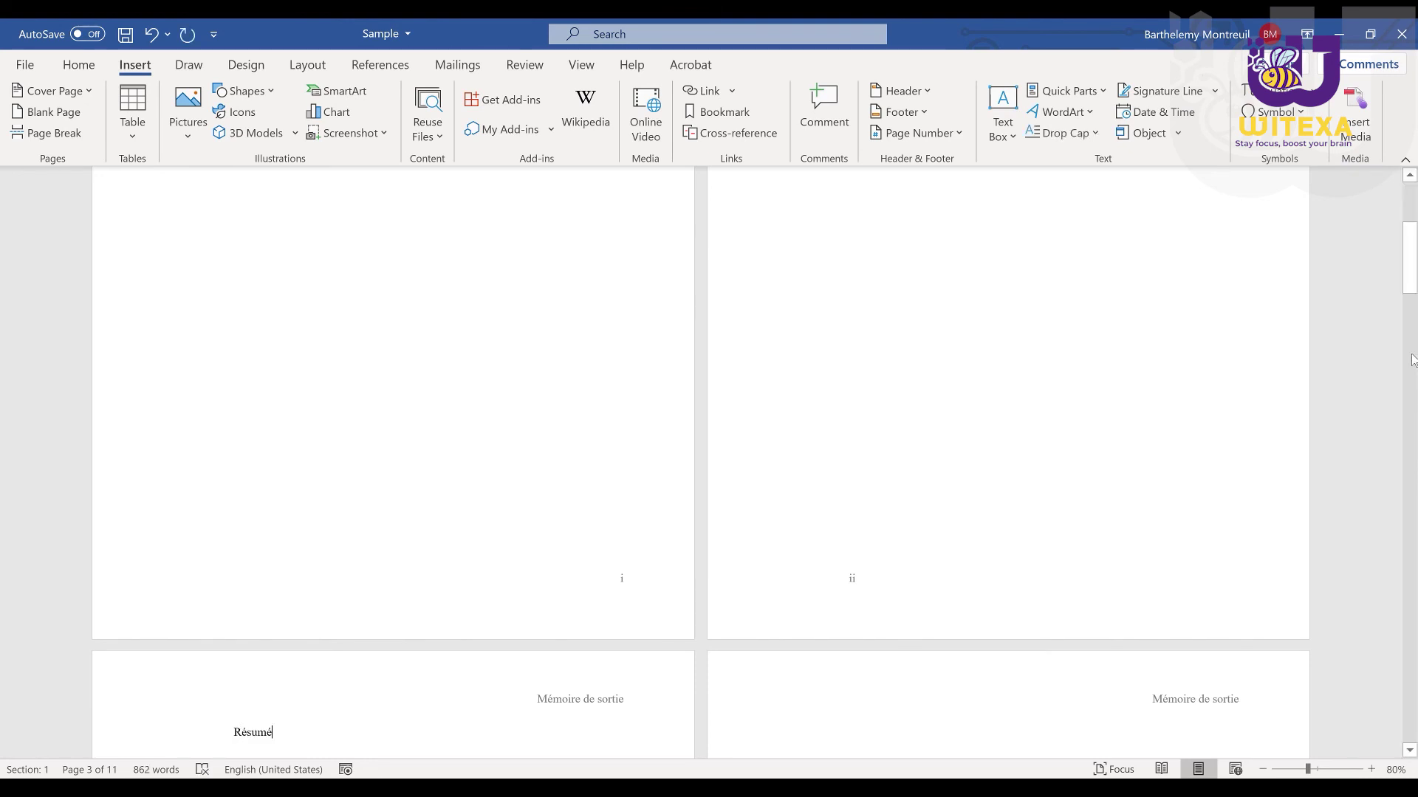
Step: Apply the Title style to the "Résumé" heading on the third page
{"action": "left_click_drag", "start_coordinate": [1414, 295], "coordinate": [1414, 309]}
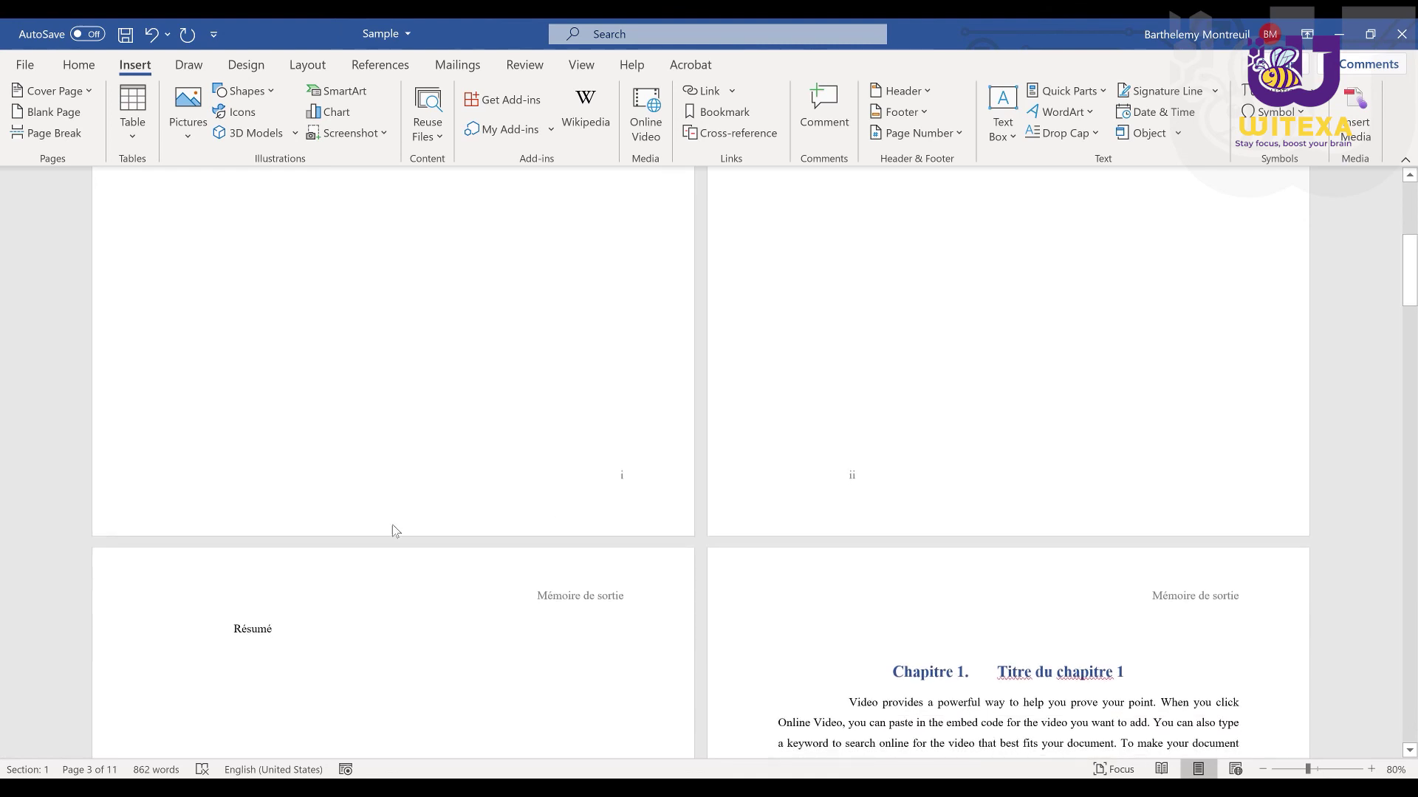
{"action": "double_click", "coordinate": [257, 629]}
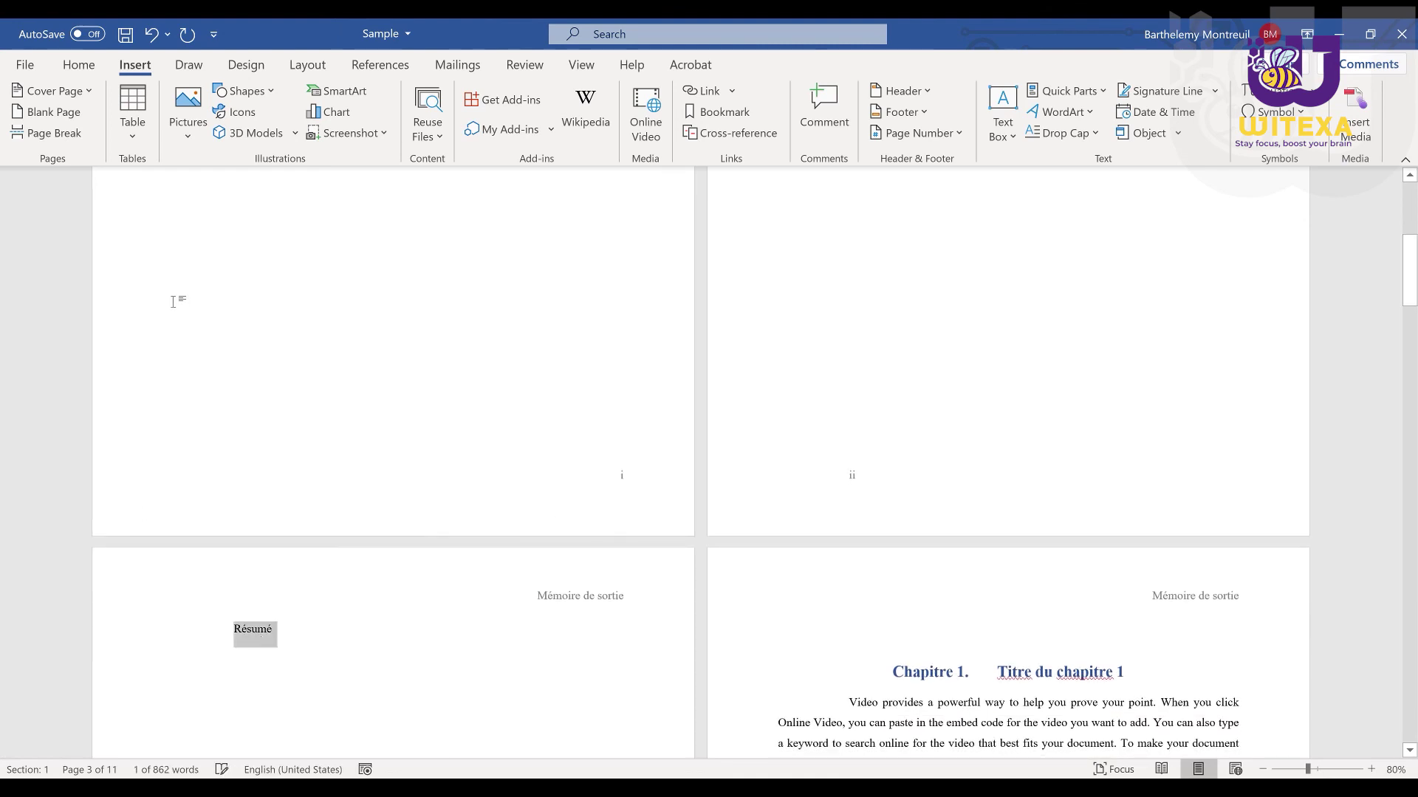
{"action": "left_click", "coordinate": [82, 66]}
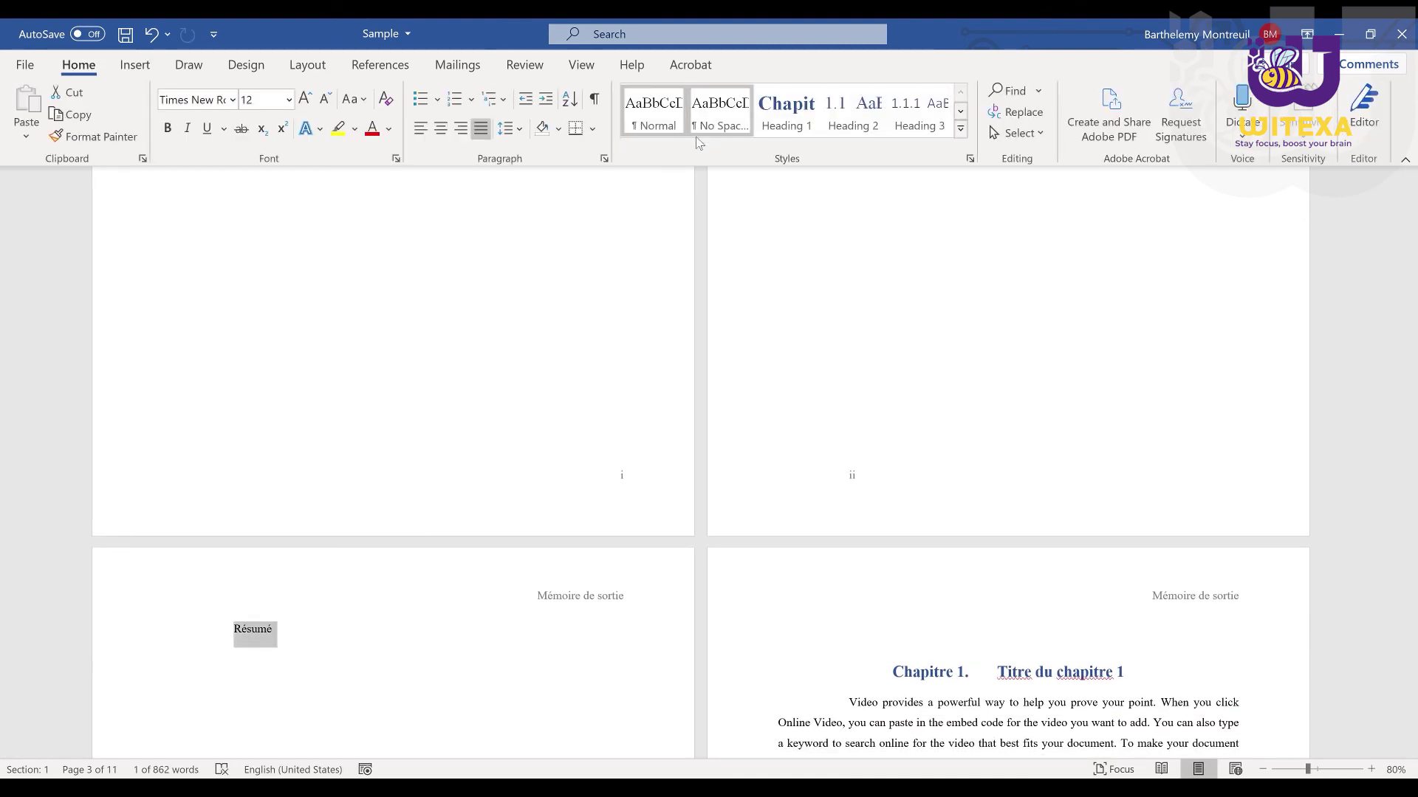
{"action": "left_click", "coordinate": [962, 135]}
{"action": "left_click", "coordinate": [652, 152]}
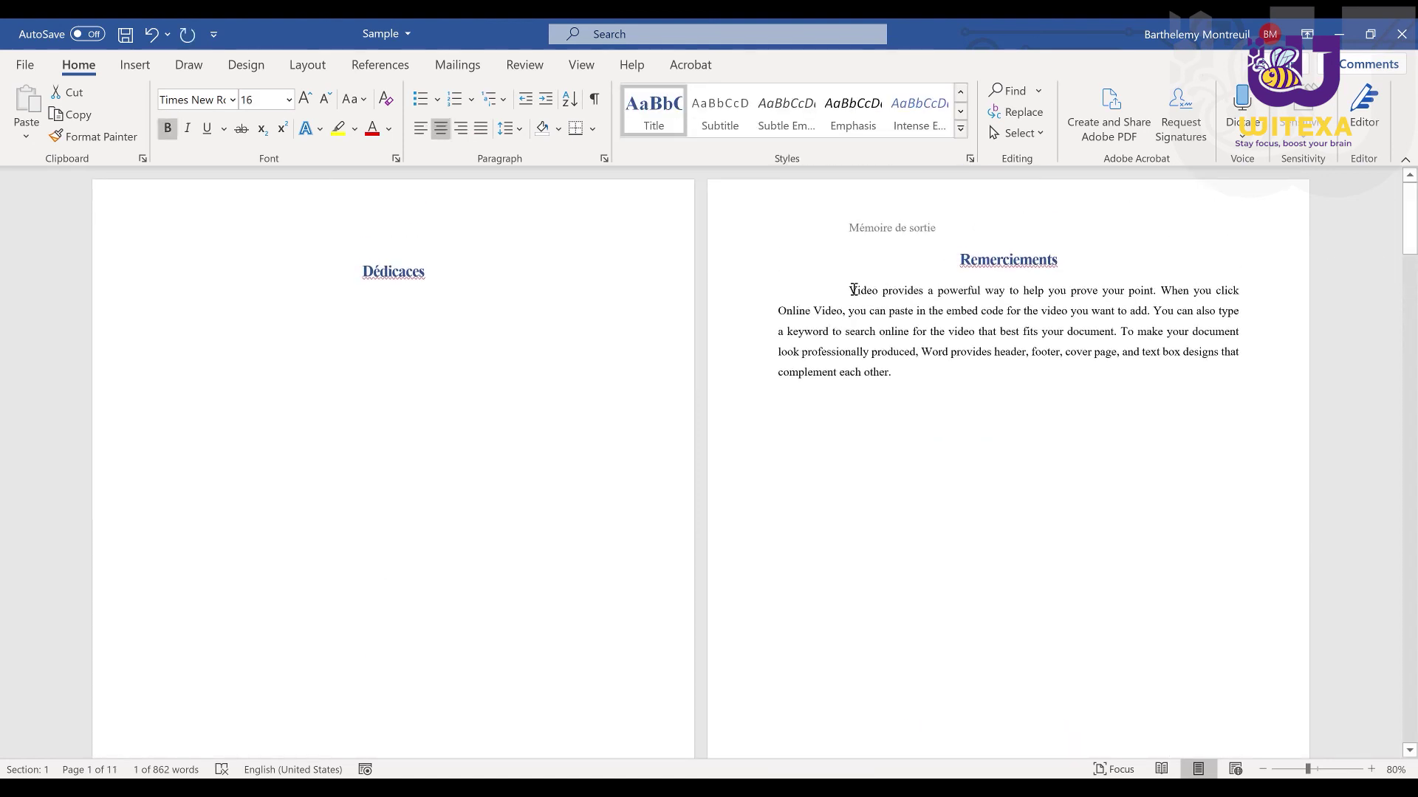
Step: Copy the Remerciements paragraph below the Résumé title, end it with a period and start a new line
{"action": "left_click_drag", "start_coordinate": [880, 316], "coordinate": [890, 375]}
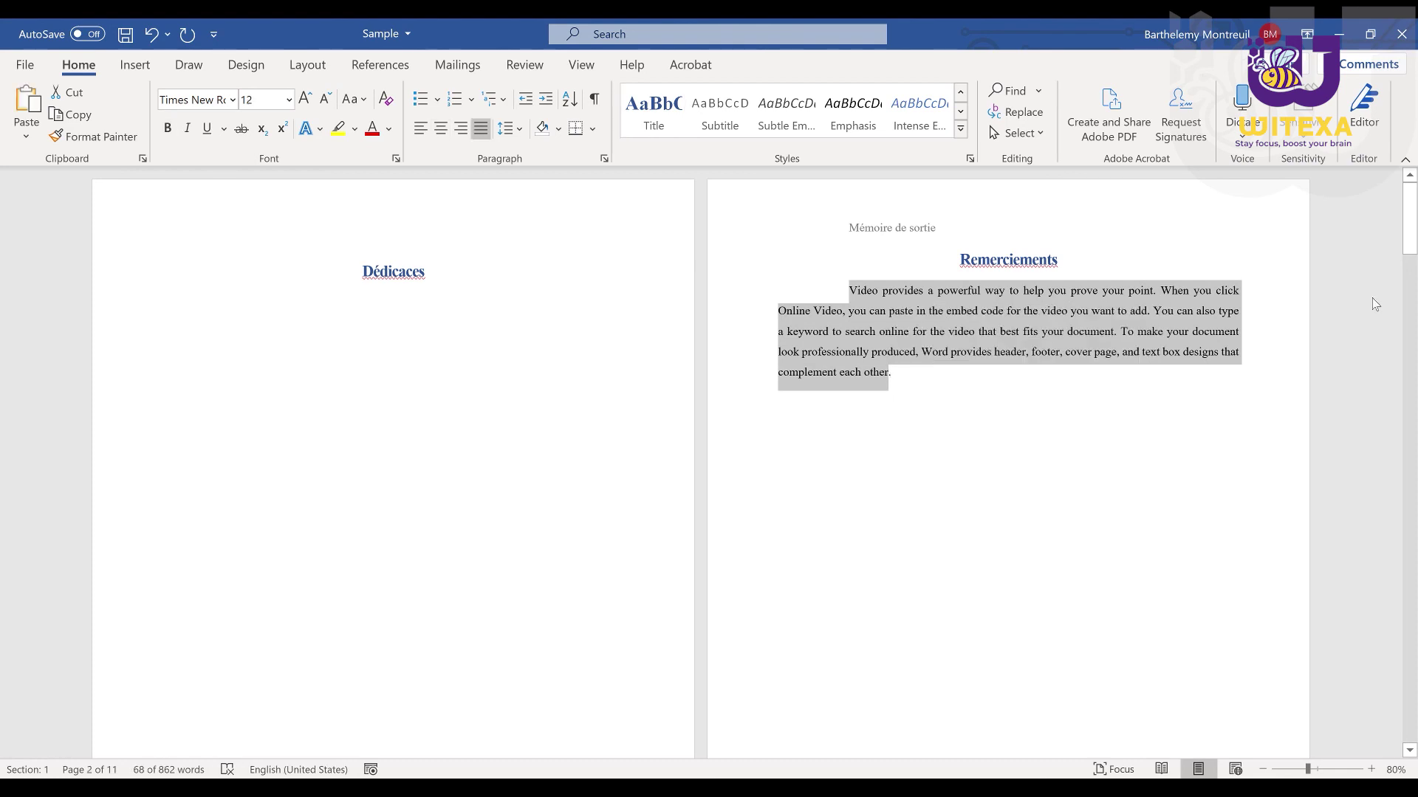
{"action": "type", "text": "Video provides a powerful way to help you prove your point. When you click Online Video, you can paste in the embed code for the video you want to add. You can also type a keyword to search online for the video that best fits your document. To make your document look professionally produced, Word provides header, footer, cover page, and text box designs that complement each other"}
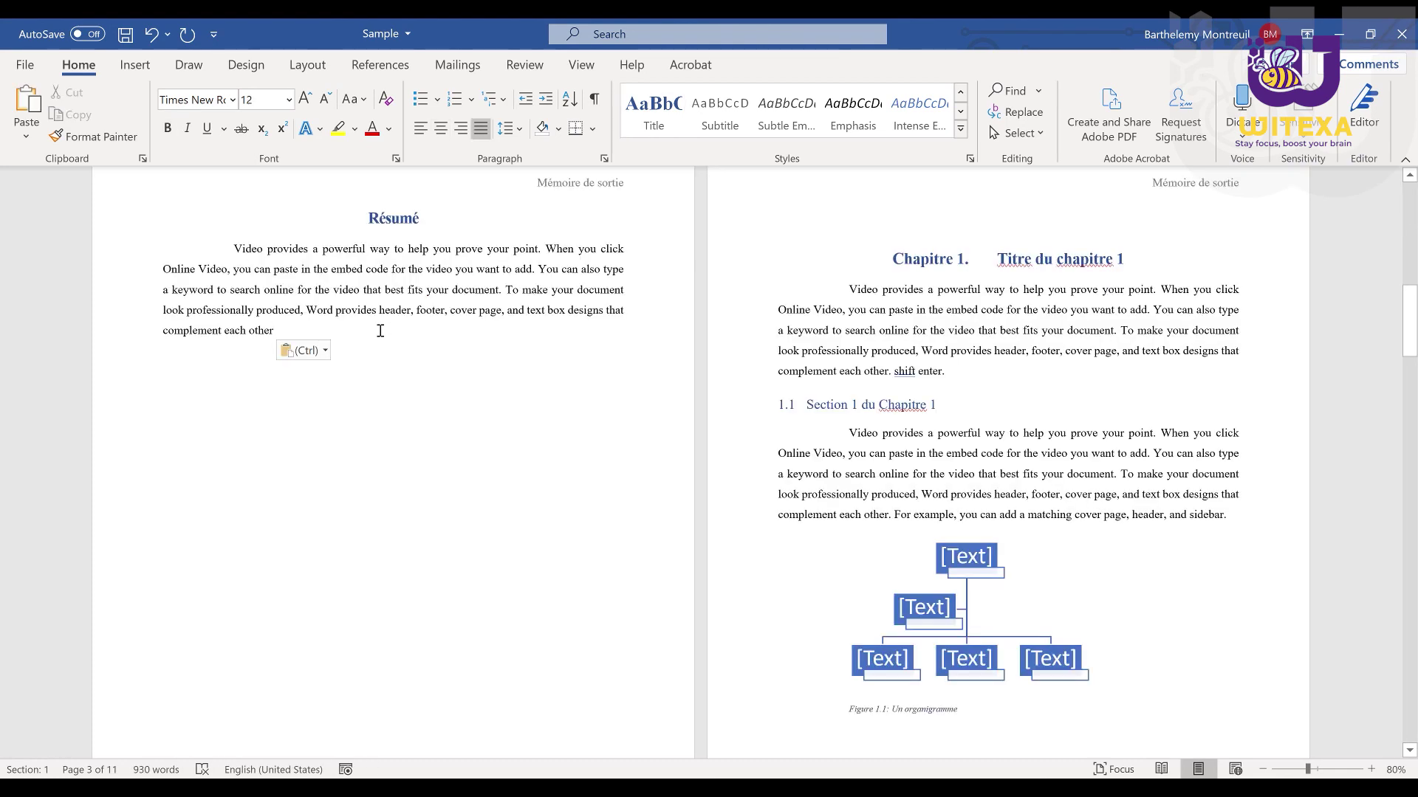
{"action": "type", "text": "."}
{"action": "key", "text": "Return"}
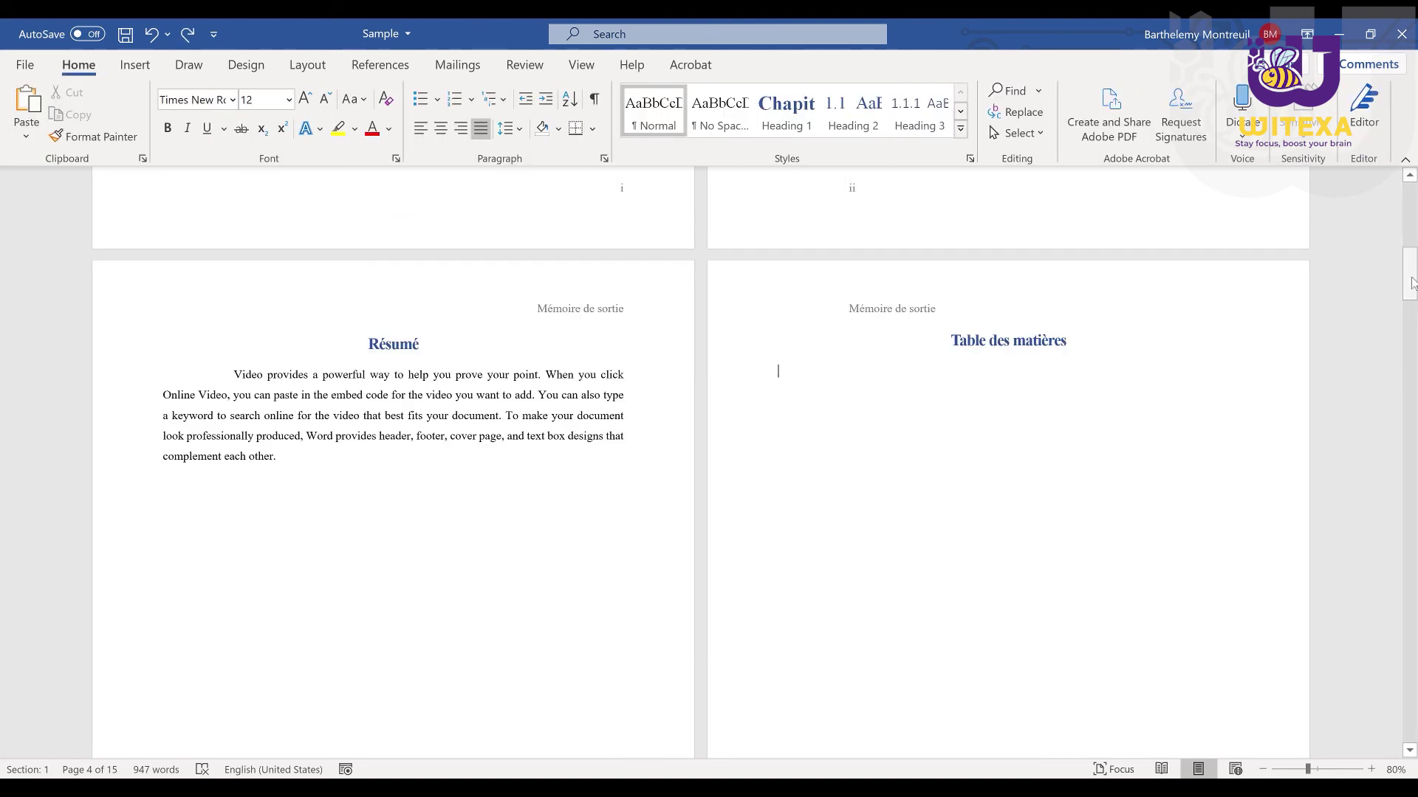
{"action": "mouse_move", "coordinate": [1411, 282]}
{"action": "left_mouse_down"}
{"action": "mouse_move", "coordinate": [1411, 185]}
{"action": "mouse_move", "coordinate": [1413, 393]}
{"action": "mouse_move", "coordinate": [1413, 258]}
{"action": "mouse_move", "coordinate": [1413, 279]}
{"action": "left_mouse_up"}
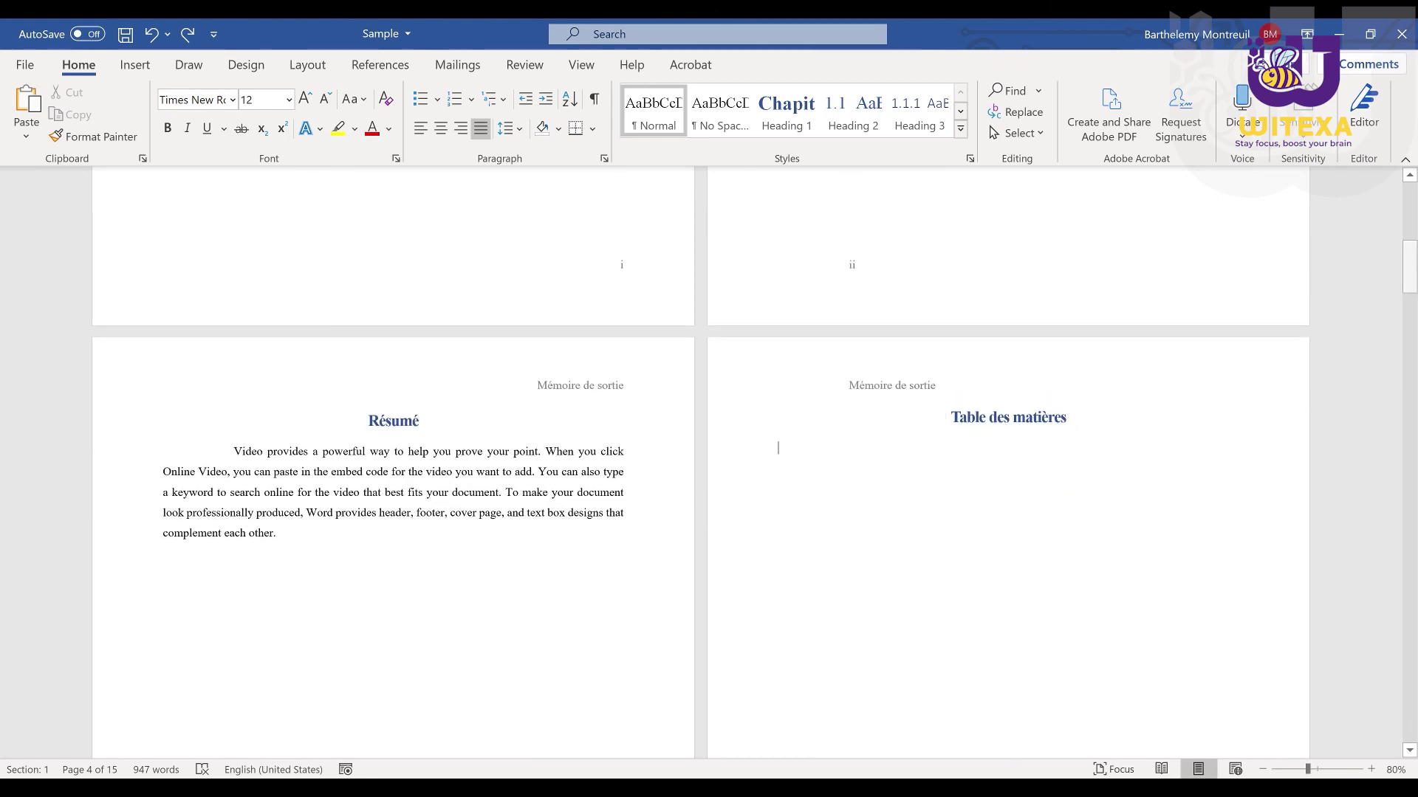
{"action": "left_click_drag", "start_coordinate": [1412, 277], "coordinate": [1412, 341]}
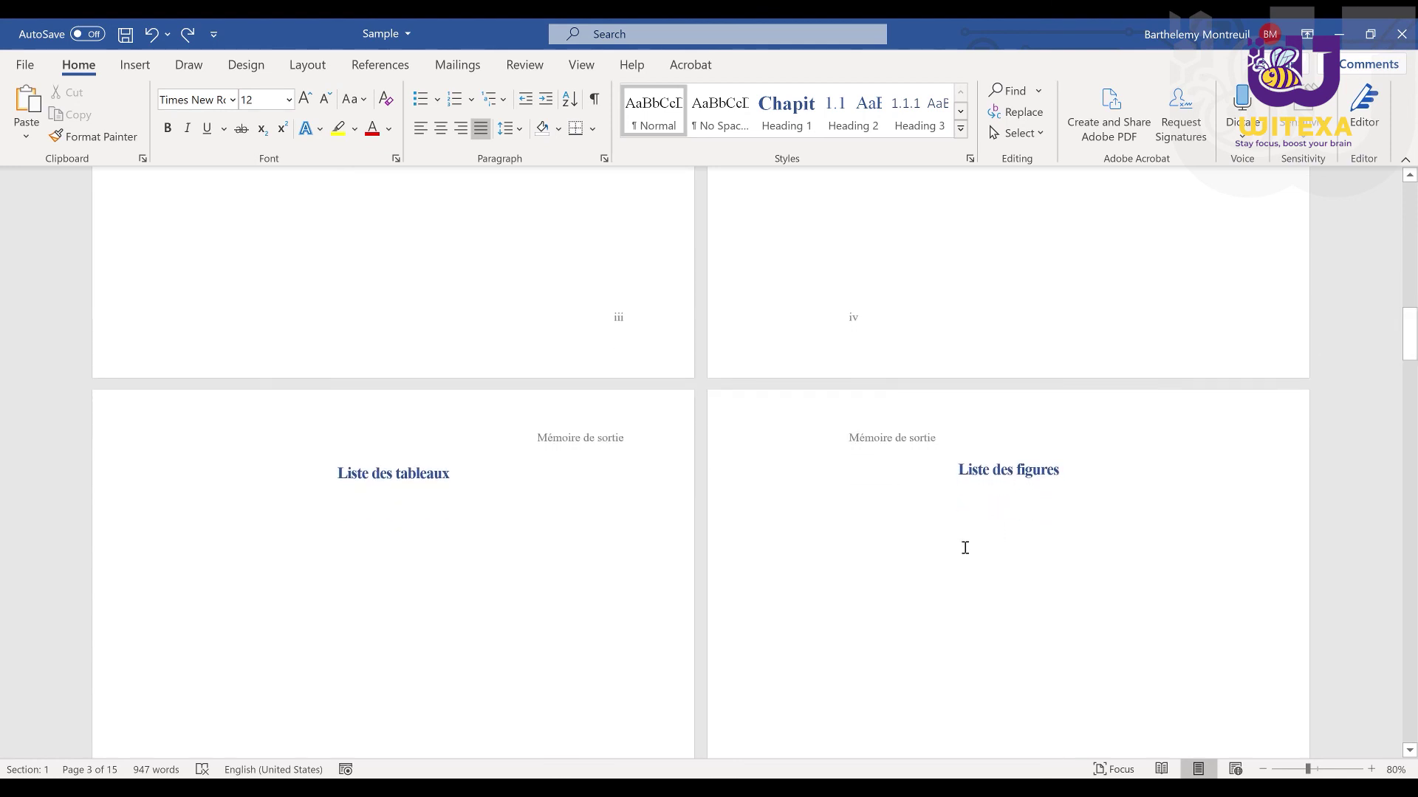